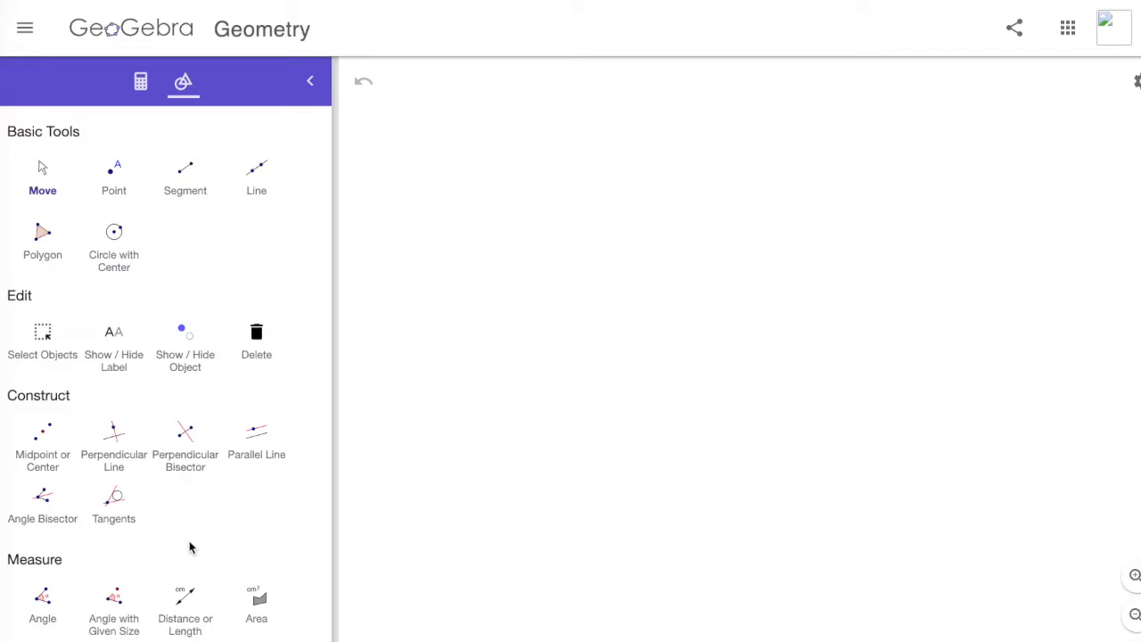
# Look through the available construction tool categories, including the extended set, down to the polygon and conic tools.
pyautogui.scroll(-8, 190, 546)
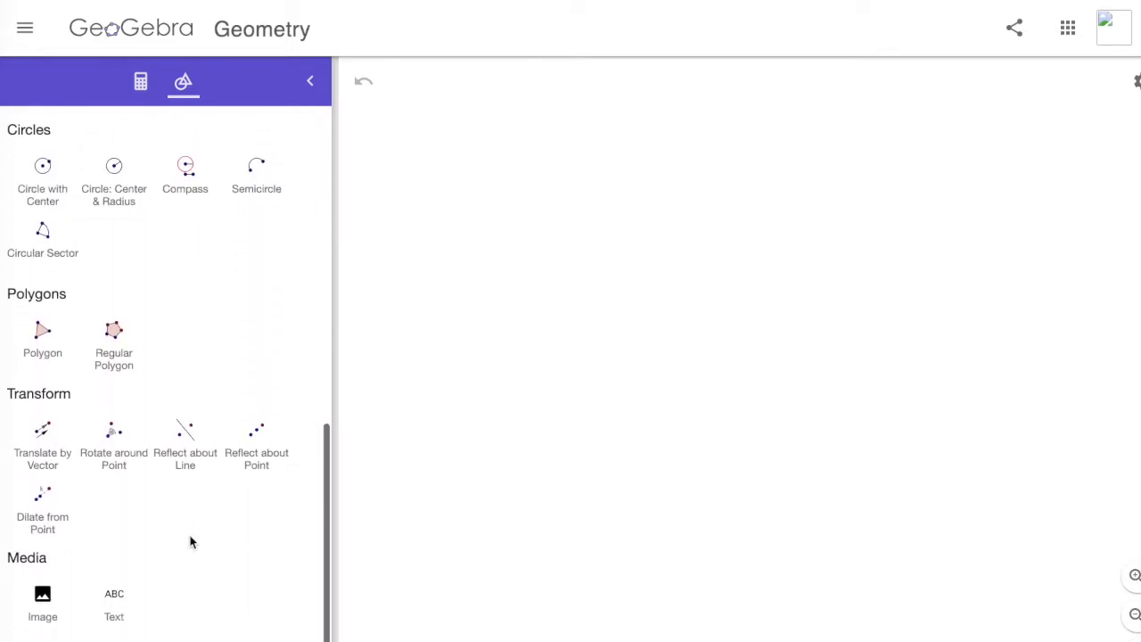
pyautogui.scroll(1, 190, 541)
pyautogui.scroll(-1, 183, 544)
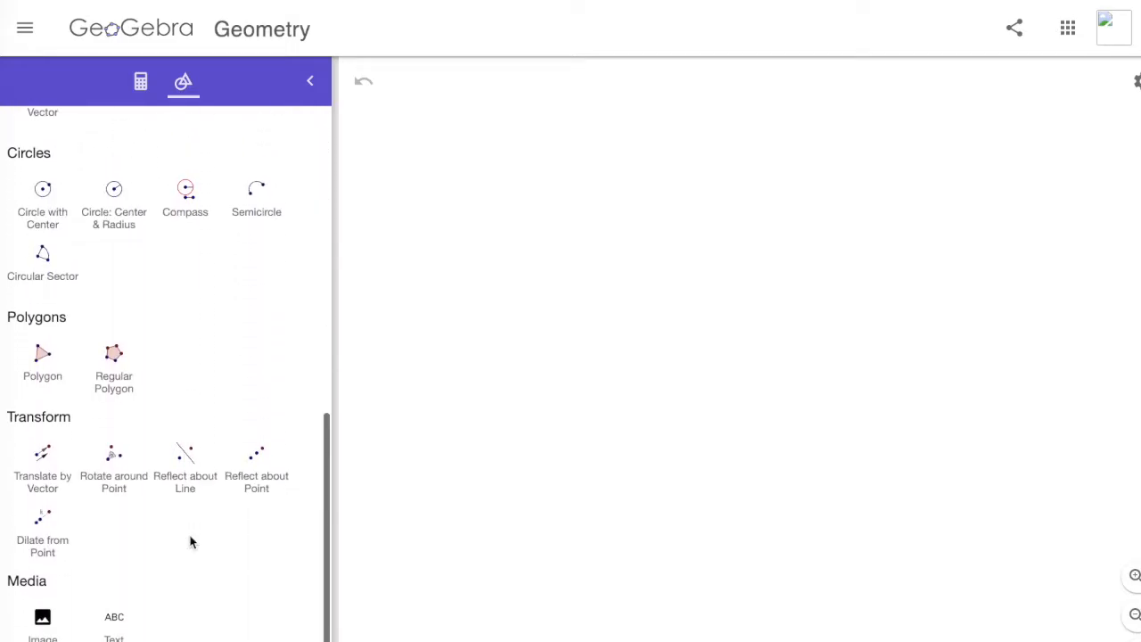
pyautogui.scroll(4, 183, 544)
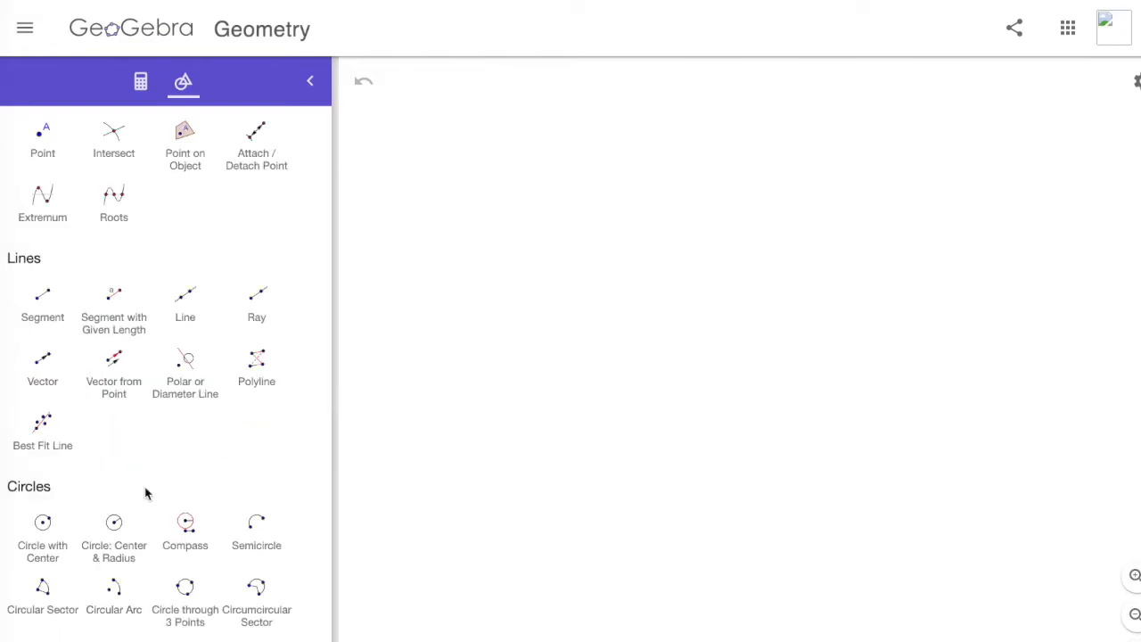
pyautogui.scroll(-2, 145, 491)
pyautogui.scroll(-5, 146, 493)
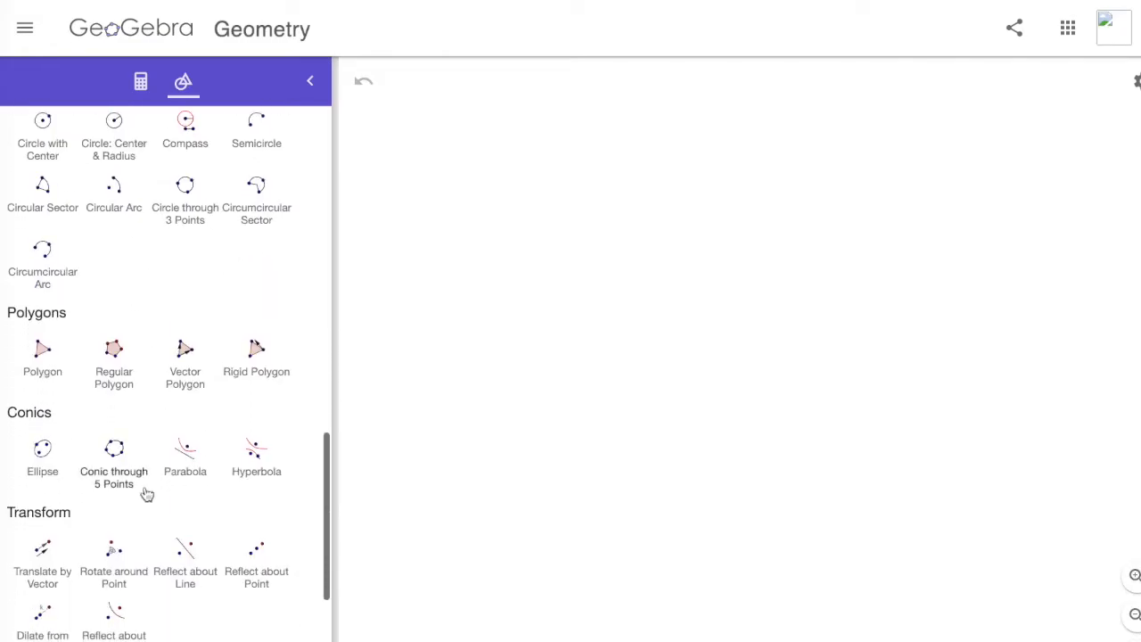
pyautogui.scroll(-1, 146, 493)
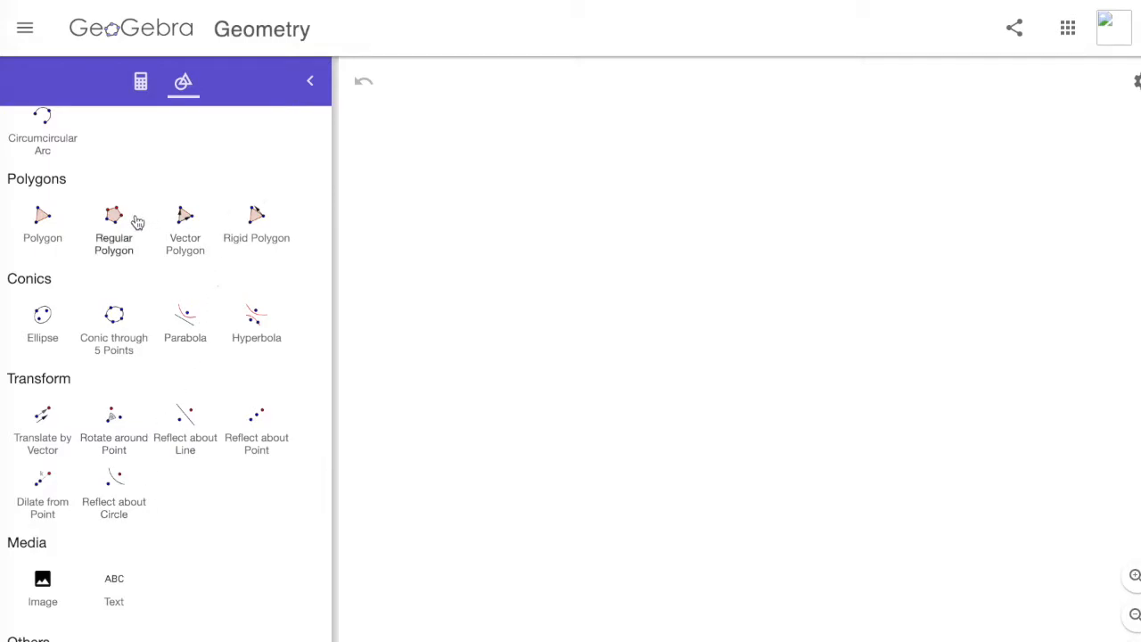
pyautogui.click(105, 233)
pyautogui.click(670, 437)
pyautogui.click(759, 223)
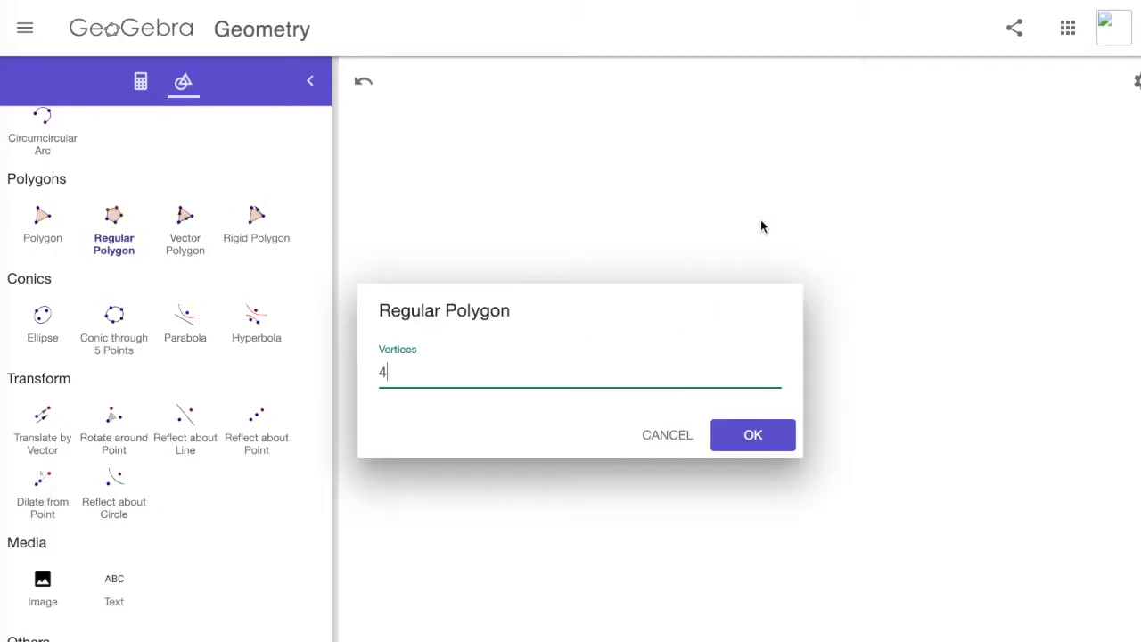
pyautogui.click(667, 333)
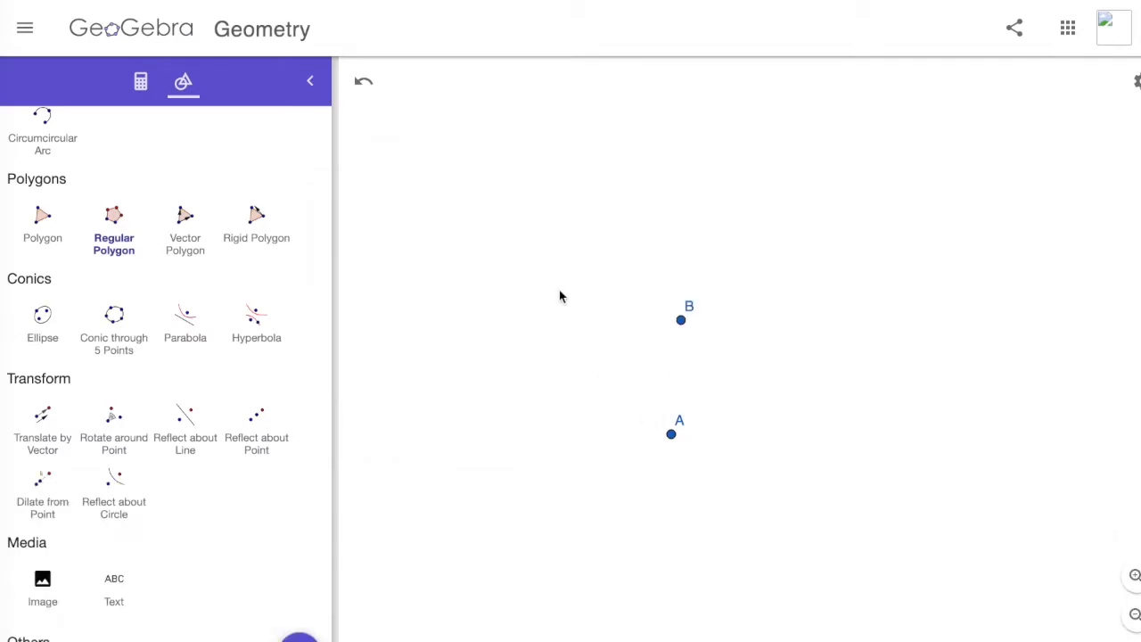
pyautogui.click(363, 80)
pyautogui.click(698, 413)
pyautogui.click(764, 172)
pyautogui.click(665, 333)
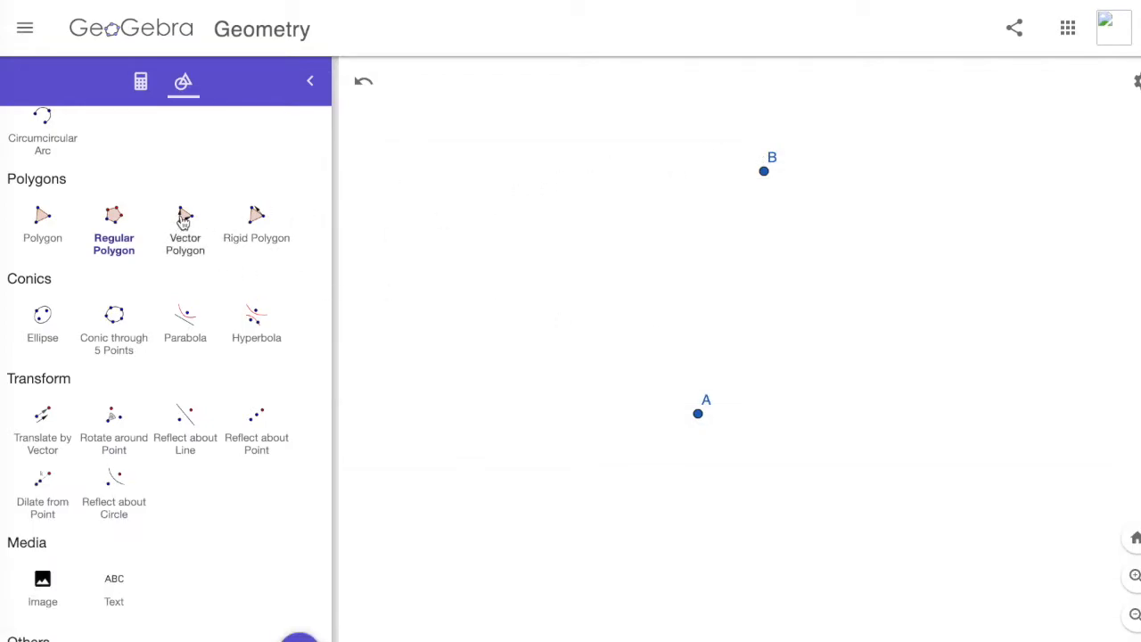
# Undo the leftover points and draw a closed, narrow, downward-pointing triangle with the Polygon tool.
pyautogui.click(41, 219)
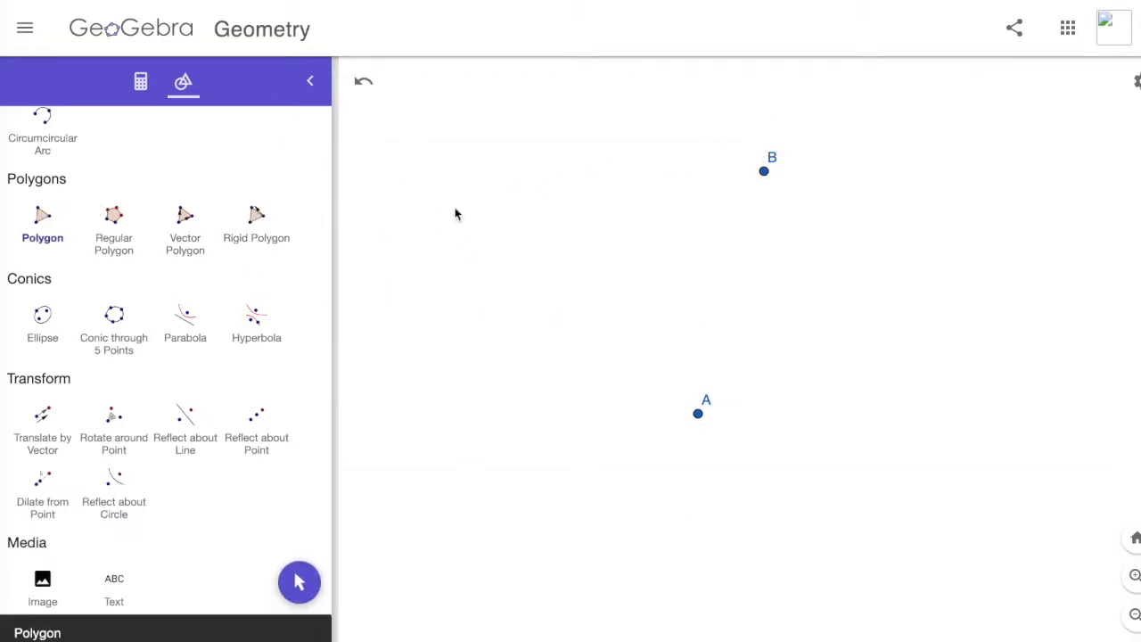
pyautogui.click(362, 81)
pyautogui.click(739, 396)
pyautogui.click(820, 139)
pyautogui.click(680, 140)
pyautogui.click(740, 396)
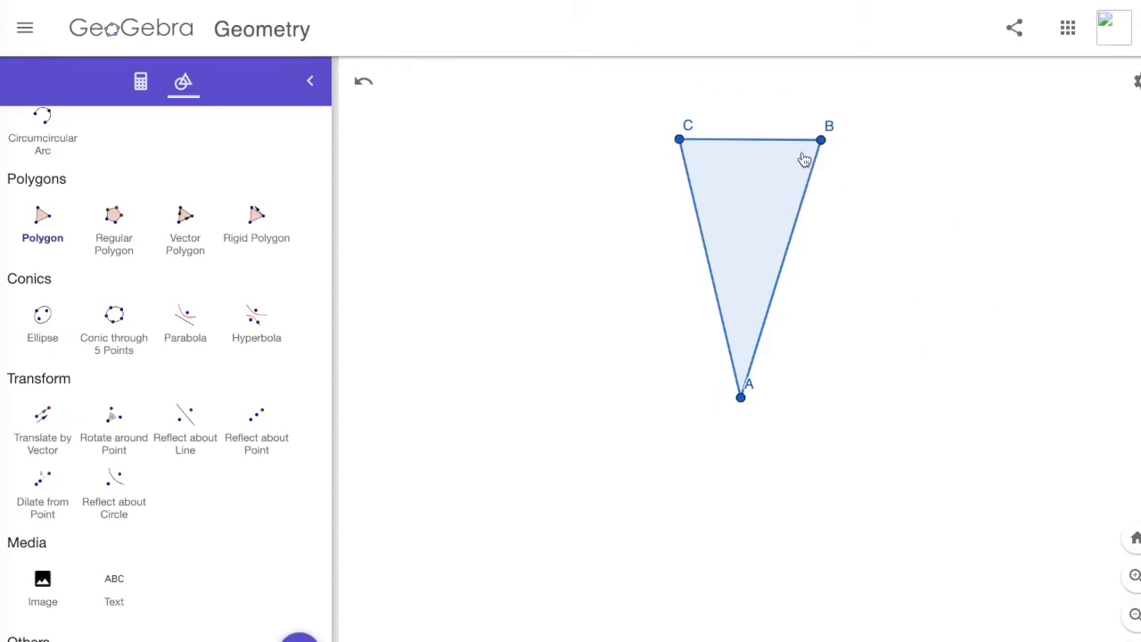
pyautogui.click(681, 140)
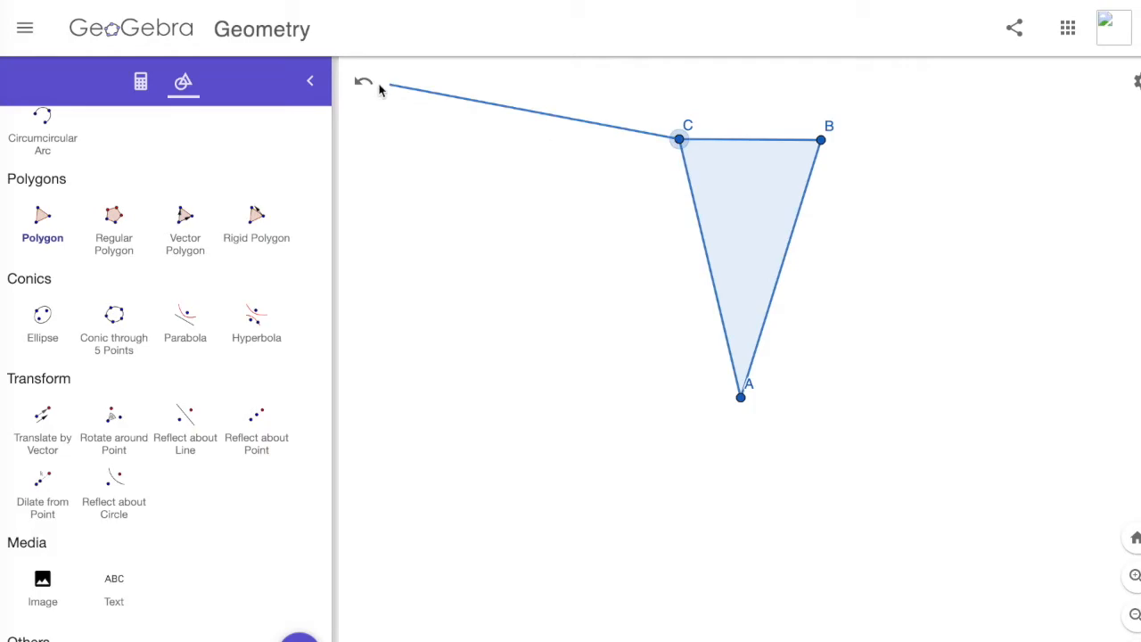
# Hide the triangle's upper-left vertex C and its label through the point's settings.
pyautogui.scroll(10, 45, 259)
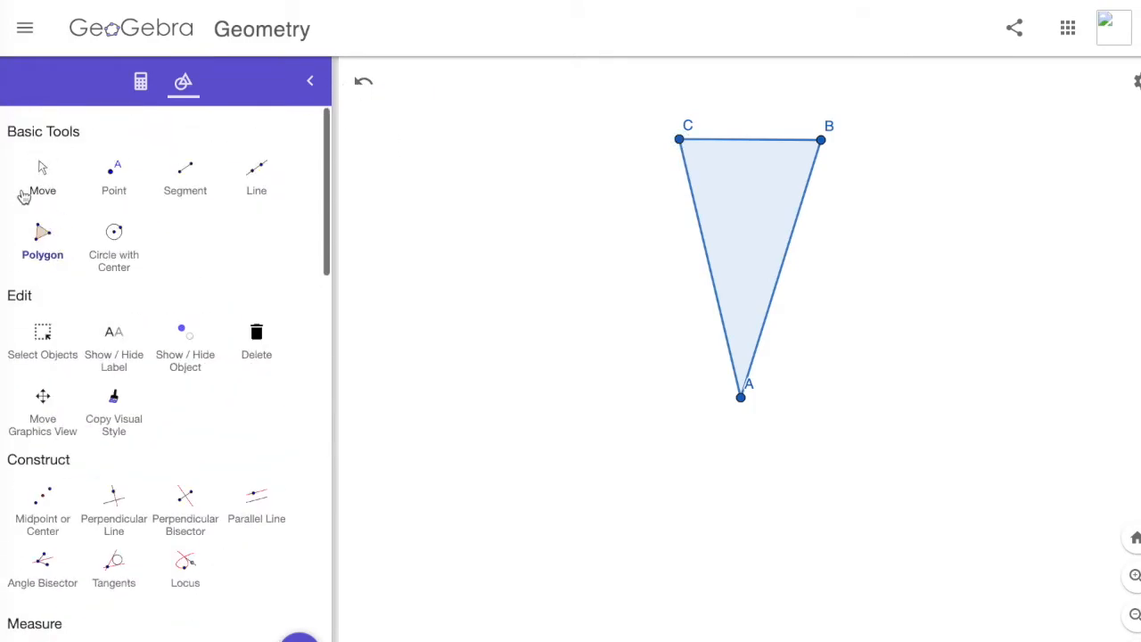
pyautogui.click(41, 179)
pyautogui.click(679, 140)
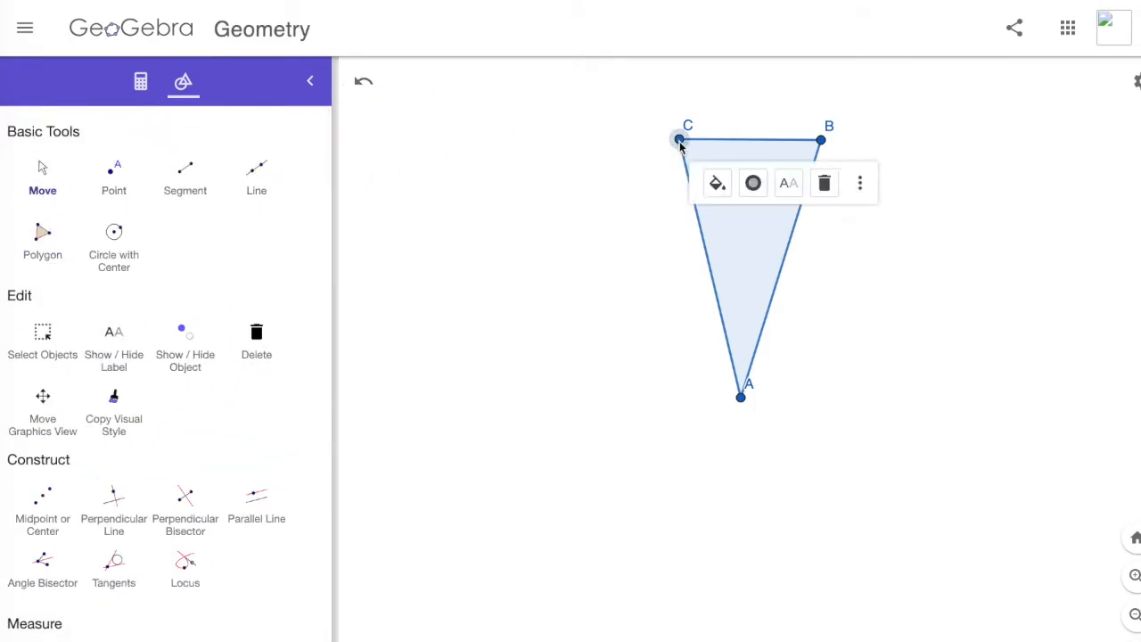
pyautogui.click(861, 189)
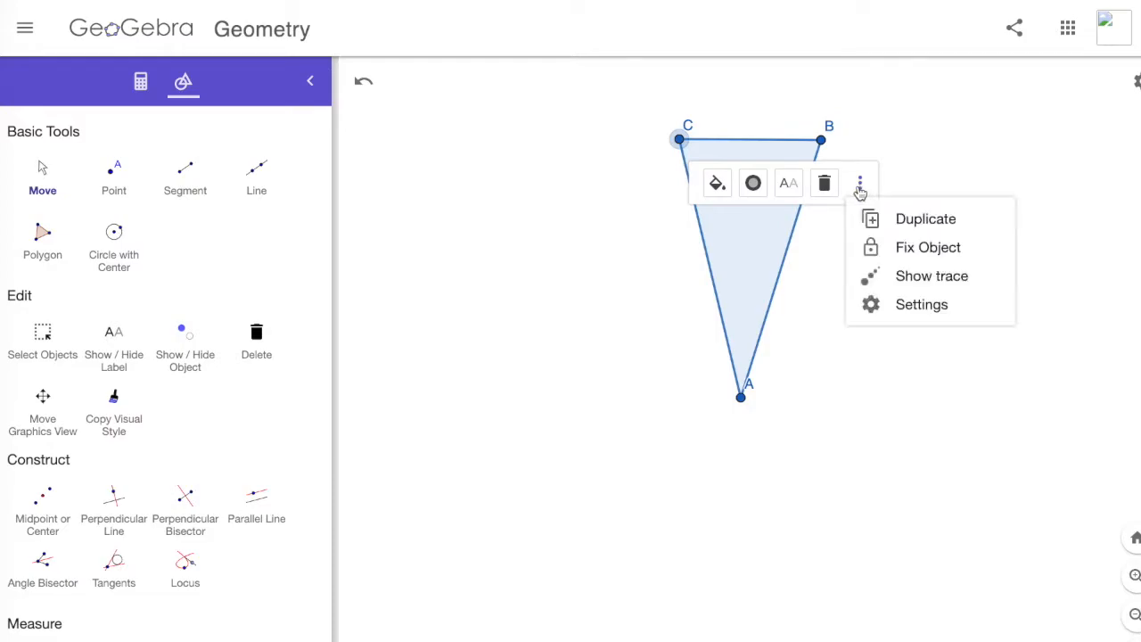
pyautogui.click(924, 315)
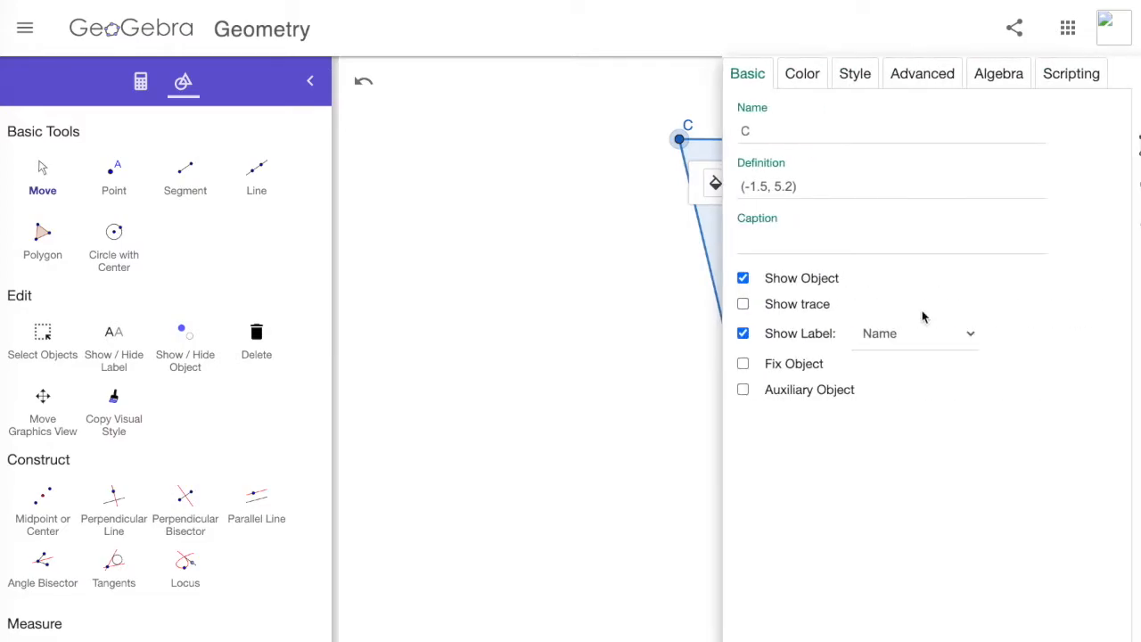
pyautogui.click(742, 278)
pyautogui.click(743, 333)
pyautogui.click(538, 301)
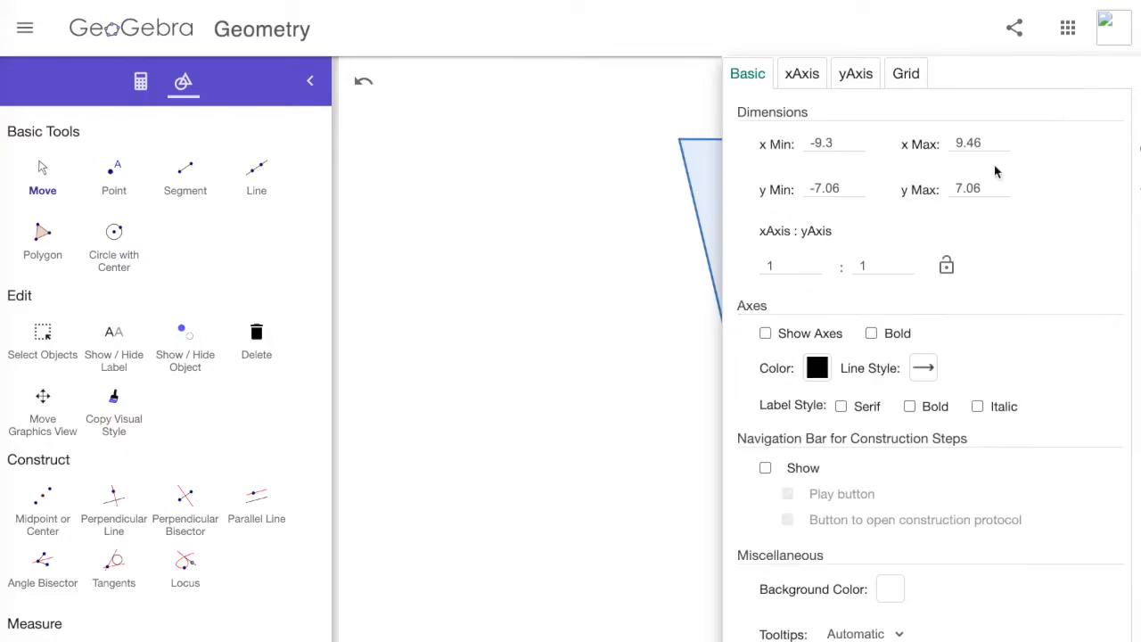
pyautogui.click(1135, 73)
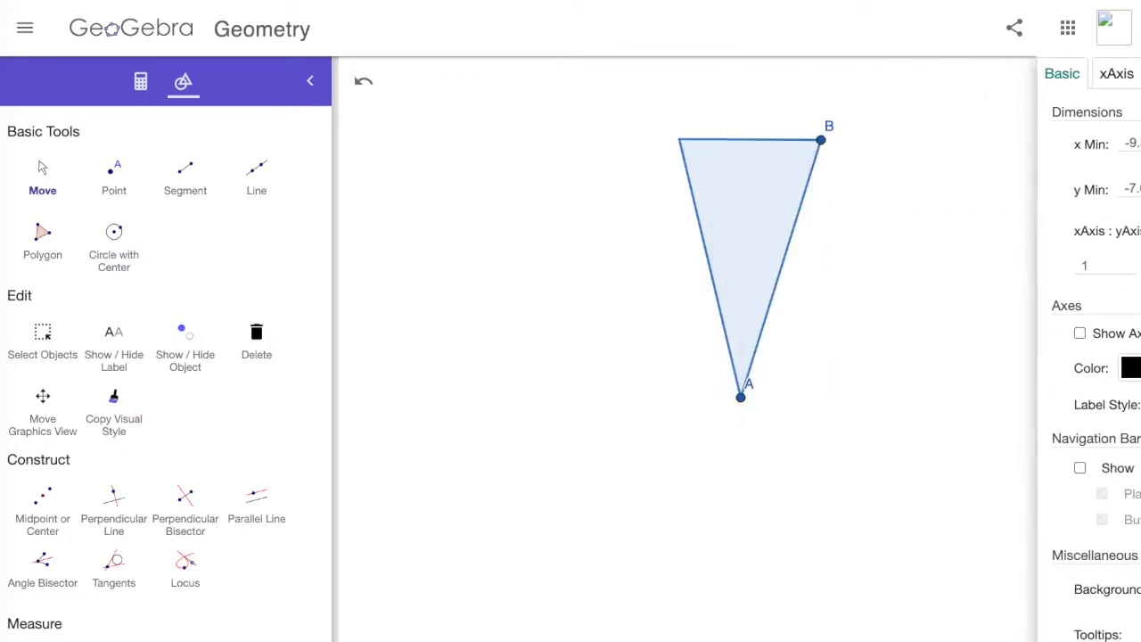
# Hide the triangle's upper-right vertex B together with its label.
pyautogui.click(824, 143)
pyautogui.click(1000, 184)
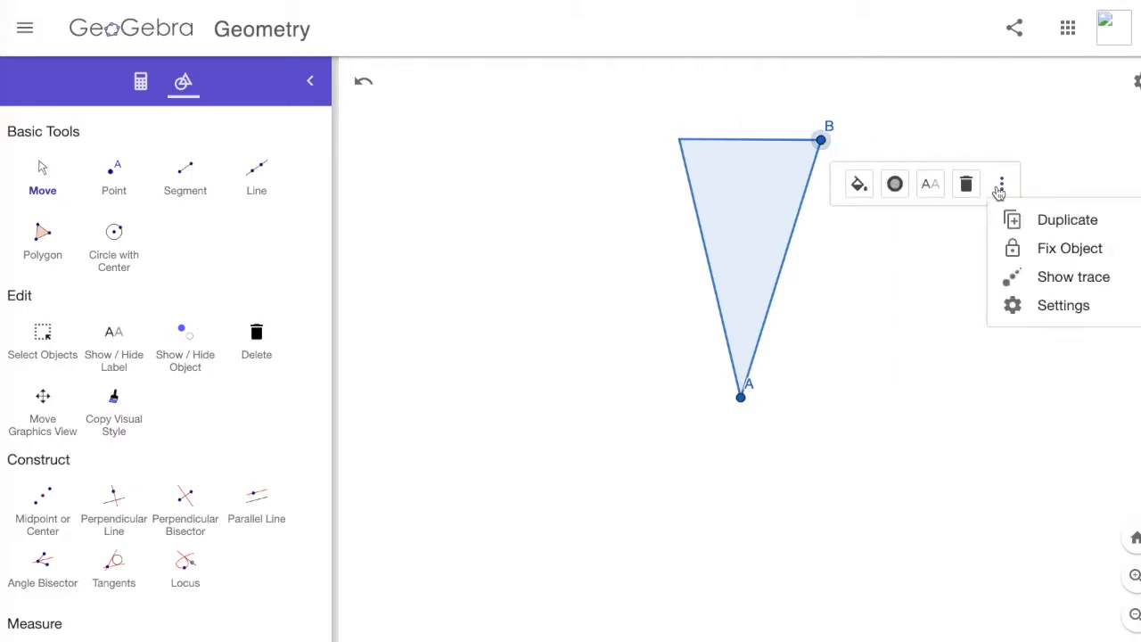
pyautogui.click(1050, 305)
pyautogui.click(805, 278)
pyautogui.click(744, 335)
pyautogui.click(1136, 78)
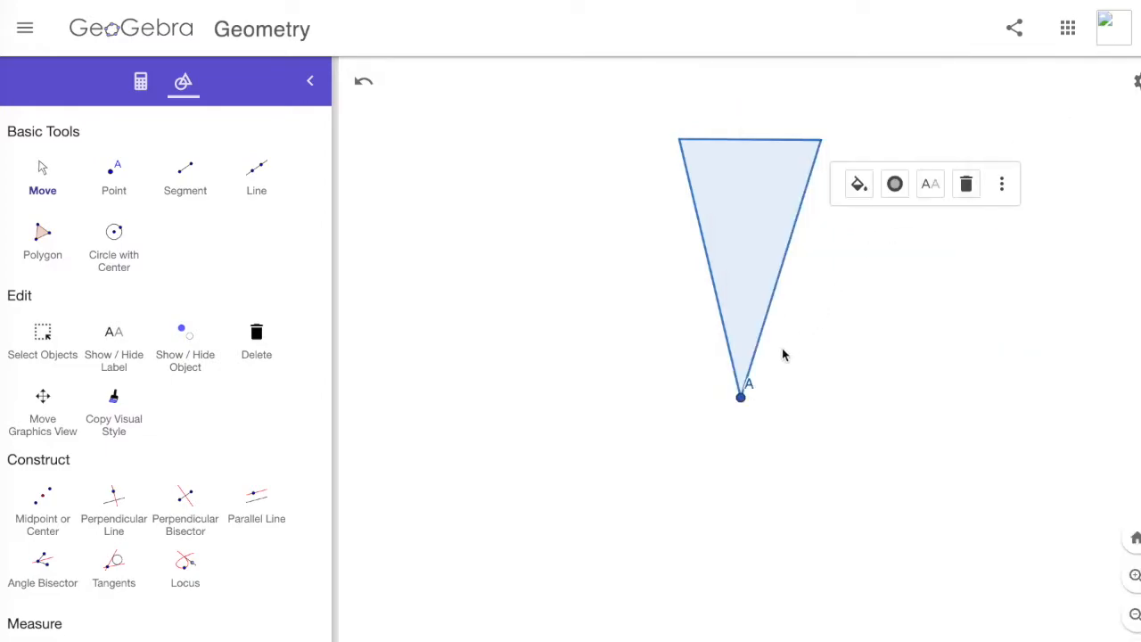
# Hide the triangle's lower vertex A and its label, leaving its trace switched off.
pyautogui.click(743, 398)
pyautogui.click(922, 446)
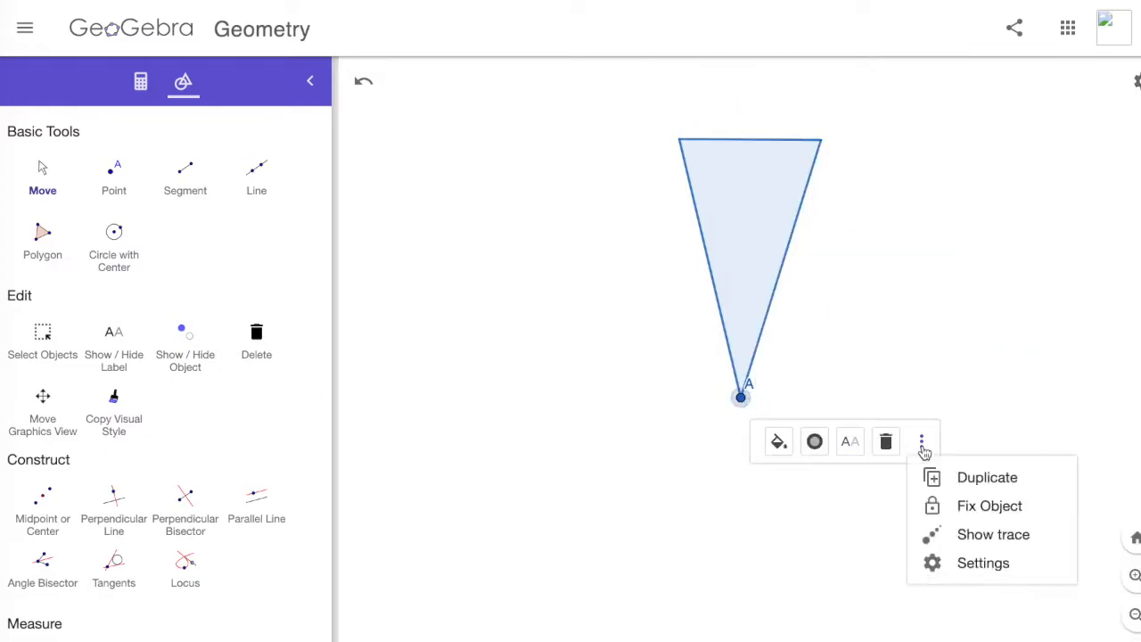
pyautogui.click(934, 573)
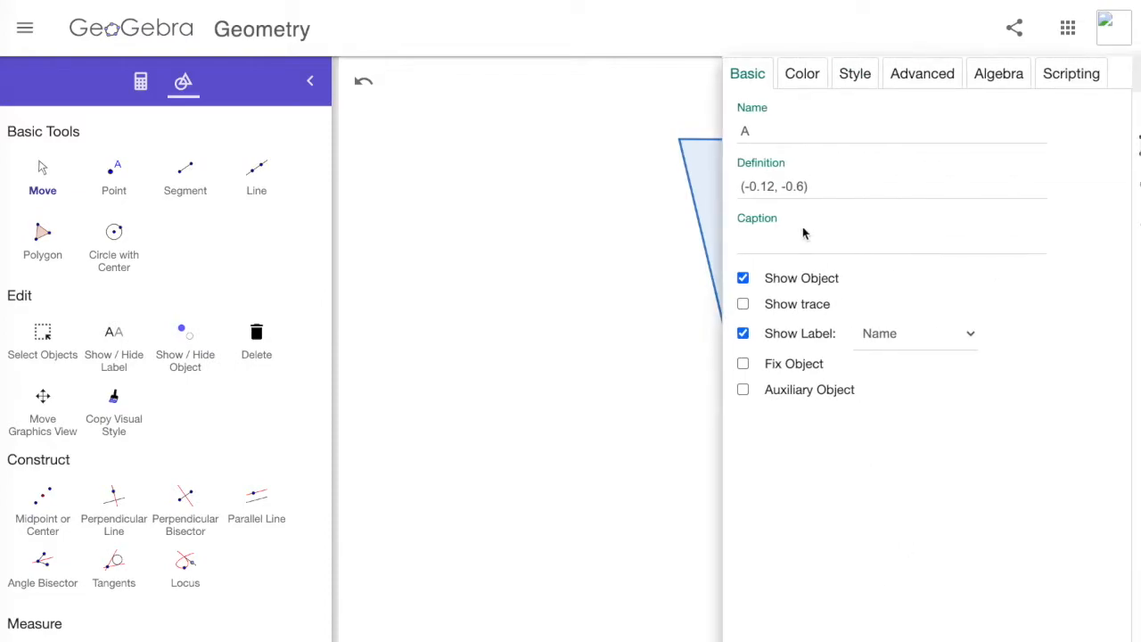
pyautogui.click(784, 302)
pyautogui.click(779, 284)
pyautogui.click(783, 304)
pyautogui.click(787, 335)
# Set the color of vertex A to pinkish red #FF3366 and close its settings.
pyautogui.click(815, 78)
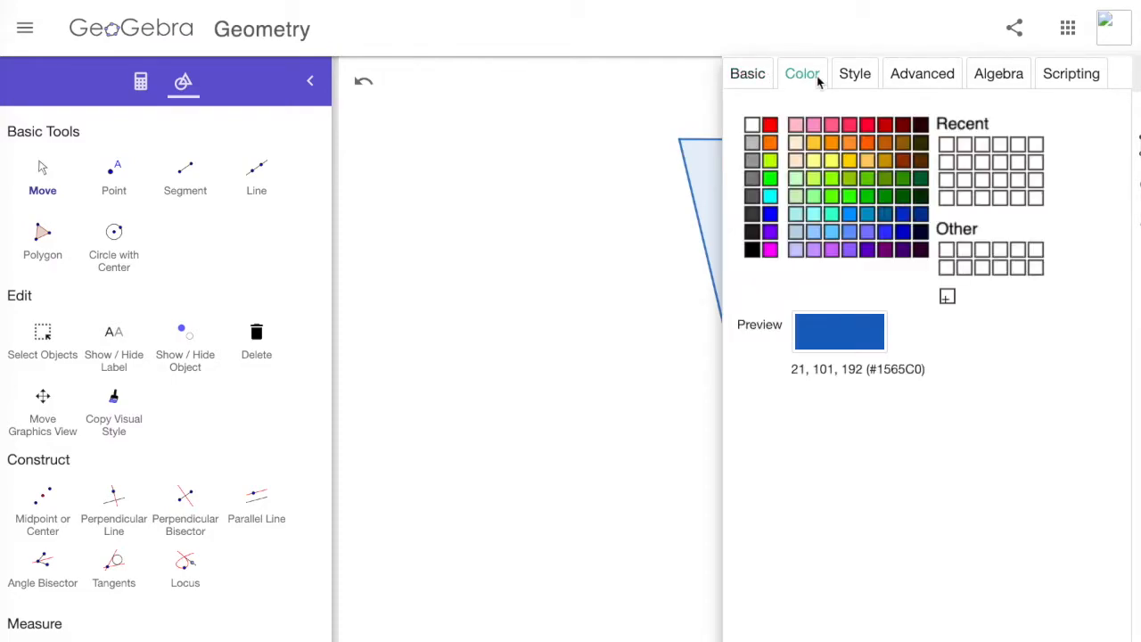
pyautogui.click(815, 125)
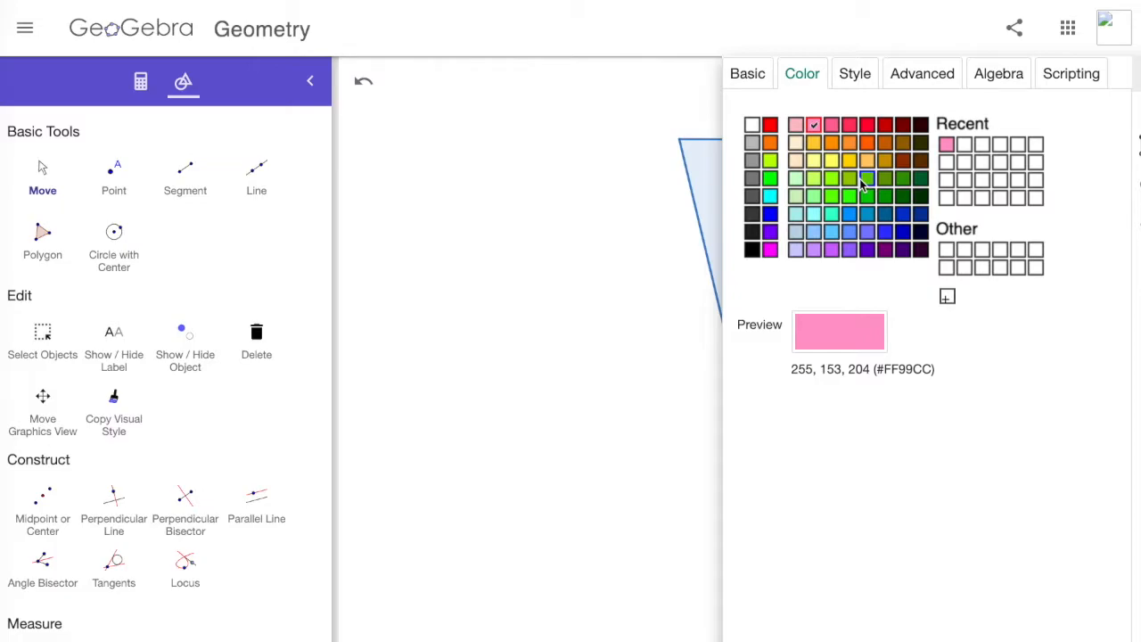
pyautogui.click(814, 126)
pyautogui.click(846, 129)
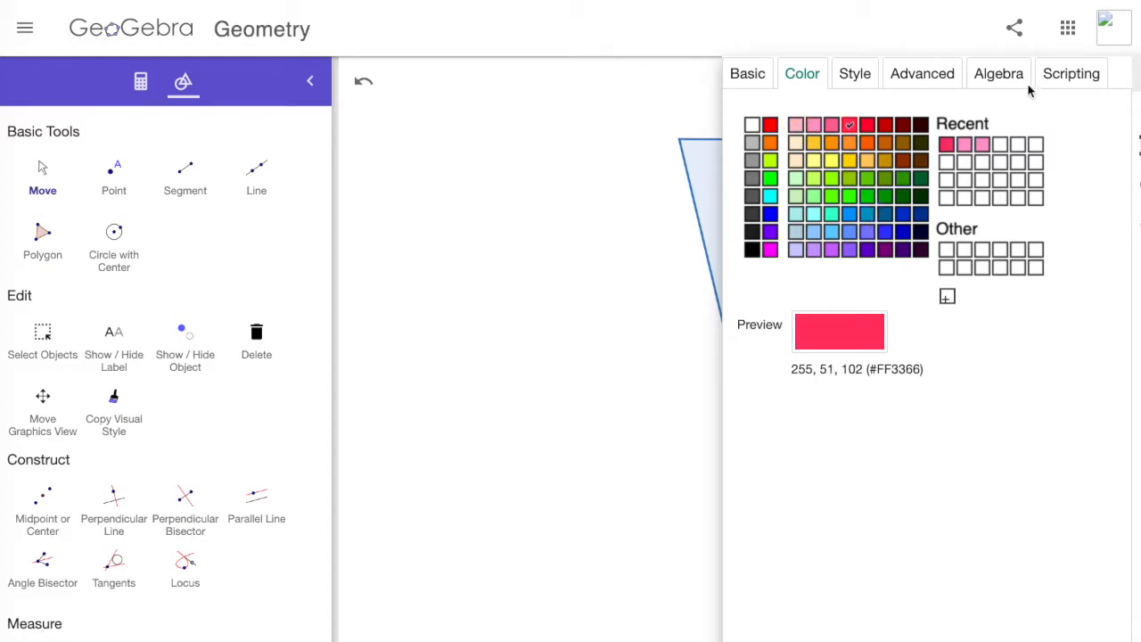
pyautogui.click(1138, 74)
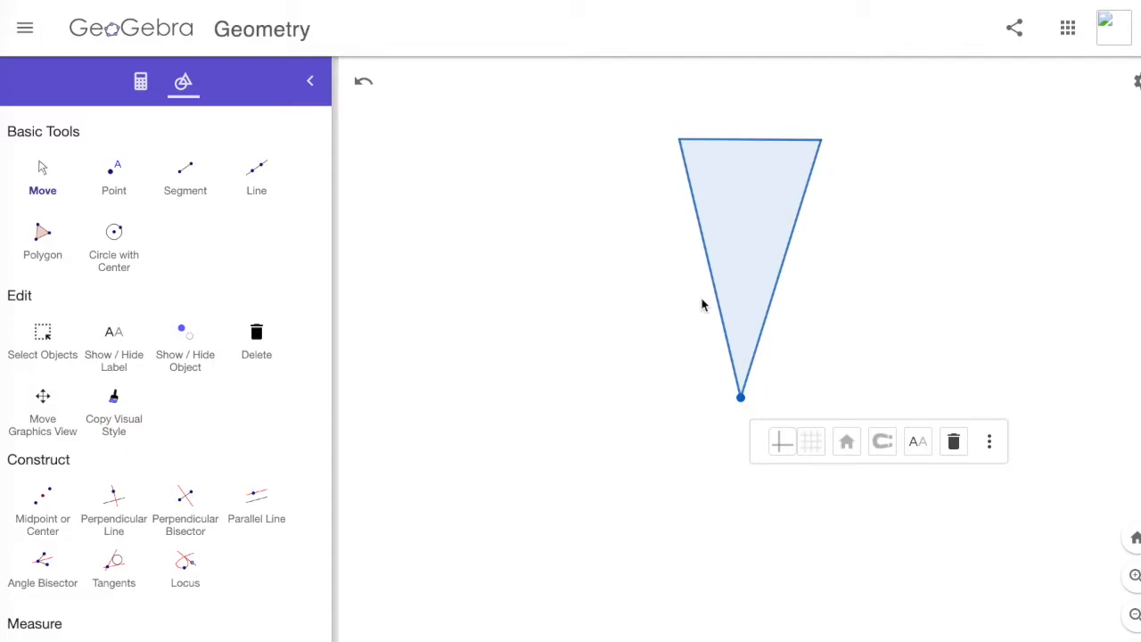
# Draw a second narrow, downward-pointing triangle to the left of the first with the Polygon tool, and undo it.
pyautogui.scroll(-3, 166, 499)
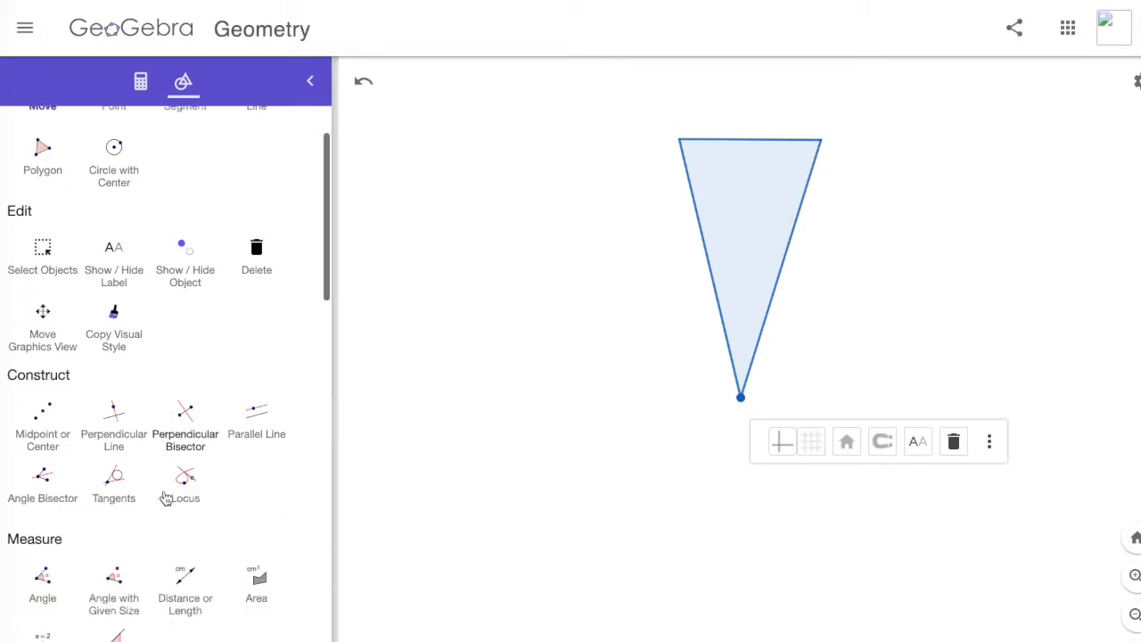
pyautogui.scroll(-2, 165, 497)
pyautogui.scroll(-1, 164, 496)
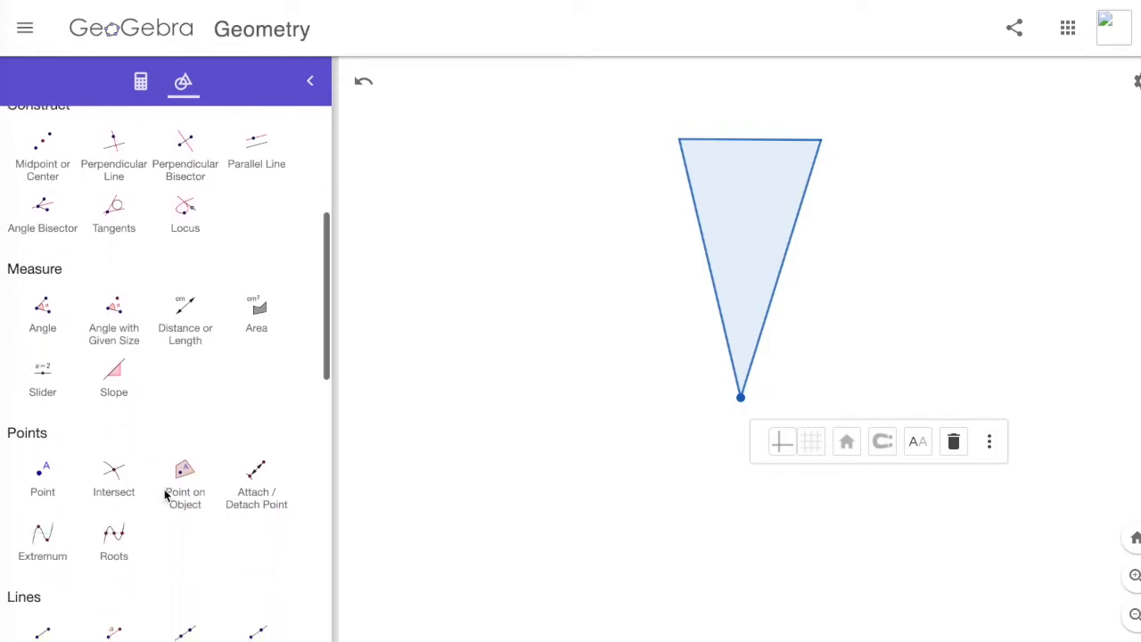
pyautogui.scroll(-3, 165, 496)
pyautogui.scroll(-6, 165, 496)
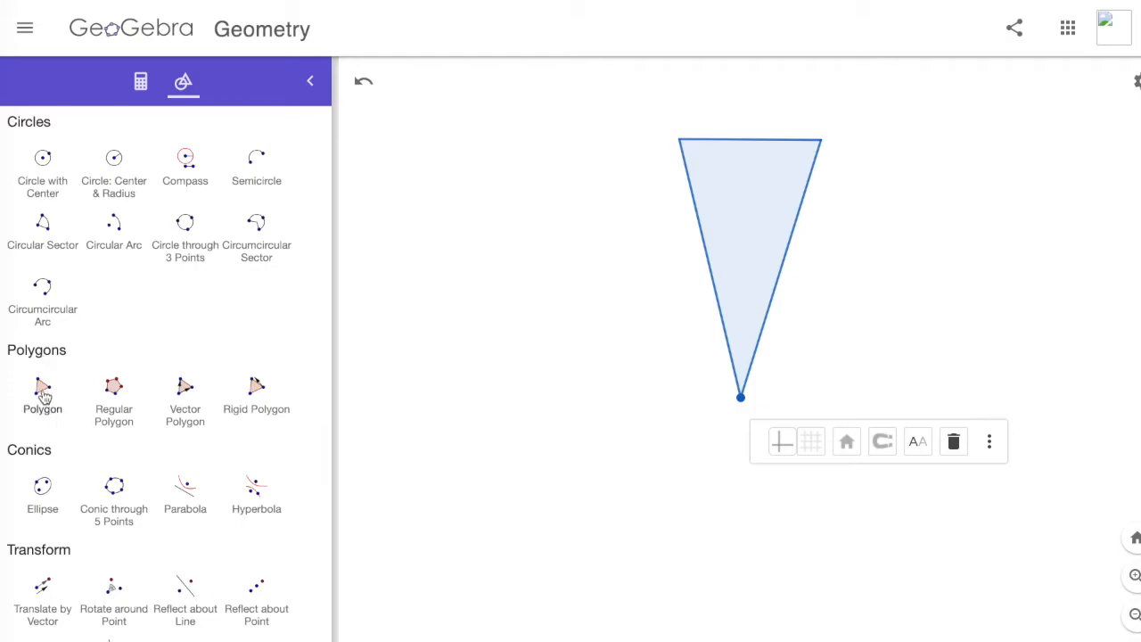
pyautogui.click(42, 390)
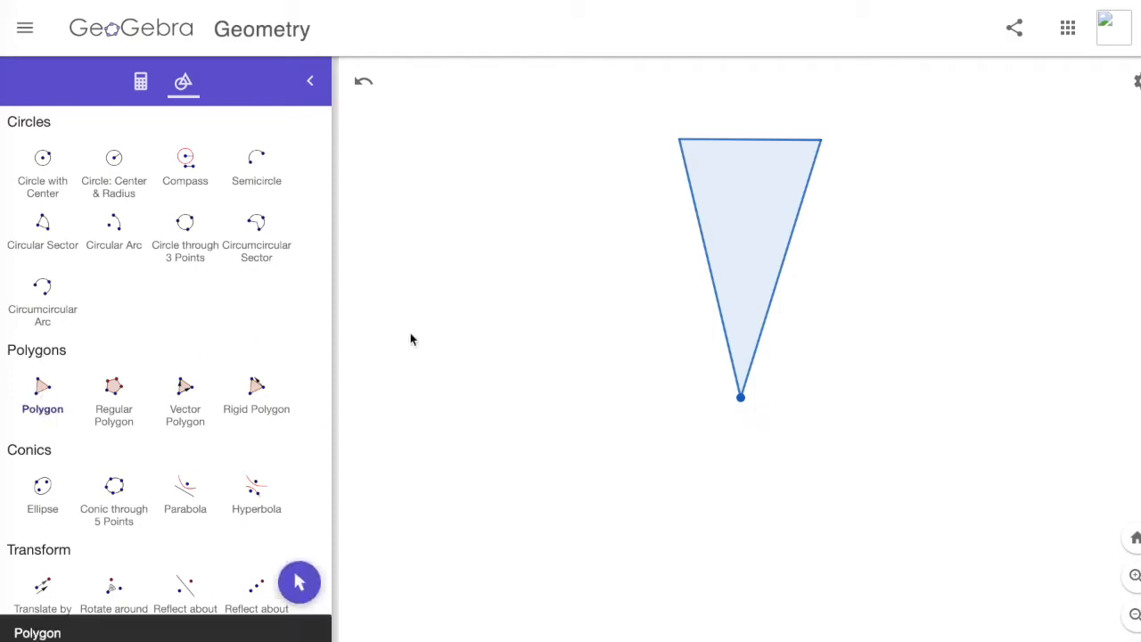
pyautogui.click(505, 429)
pyautogui.click(565, 174)
pyautogui.click(431, 174)
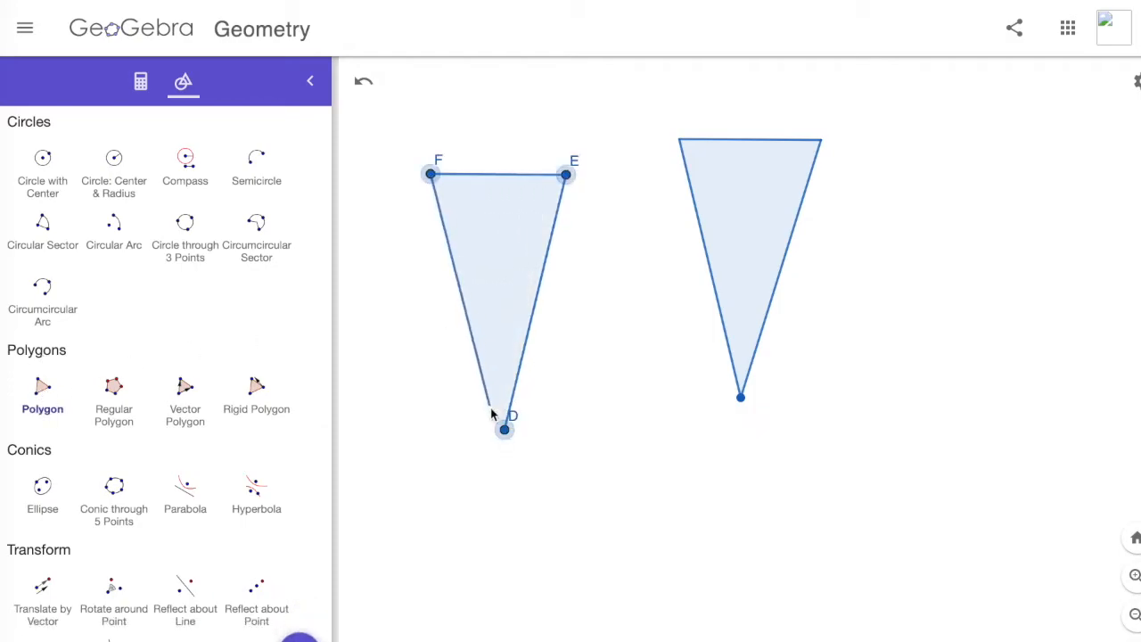
pyautogui.click(504, 429)
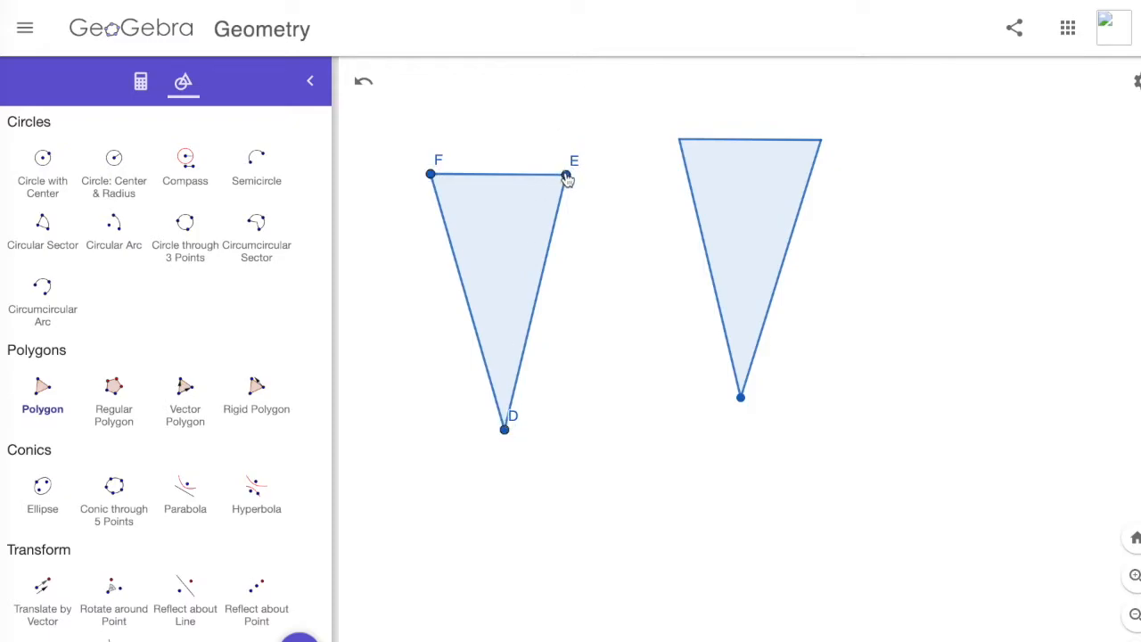
pyautogui.click(367, 83)
pyautogui.click(368, 84)
# Draw an eight-vertex polygon with a pointed bottom to the left of the triangle, and undo it.
pyautogui.click(486, 461)
pyautogui.click(578, 253)
pyautogui.click(533, 183)
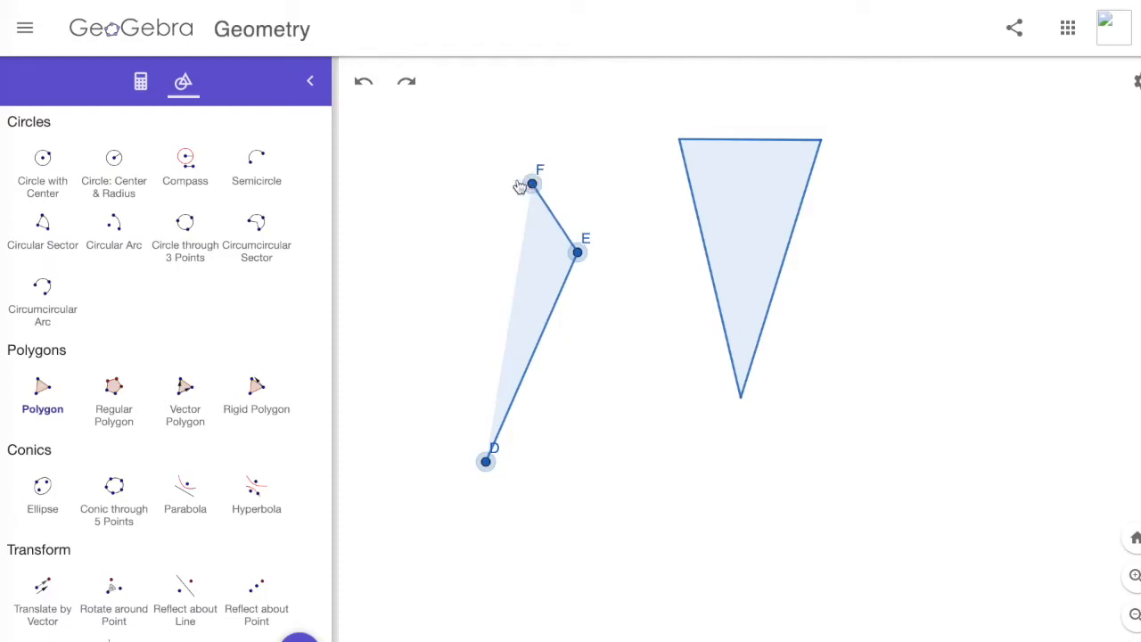
pyautogui.click(481, 182)
pyautogui.click(439, 183)
pyautogui.click(411, 185)
pyautogui.click(402, 220)
pyautogui.click(409, 253)
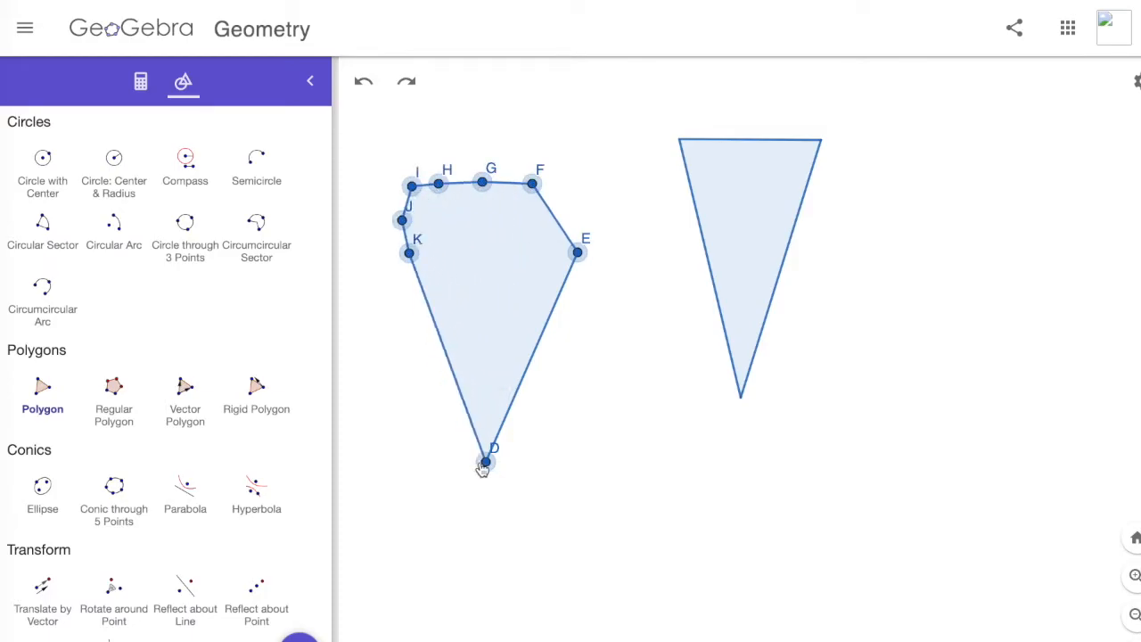
pyautogui.click(486, 461)
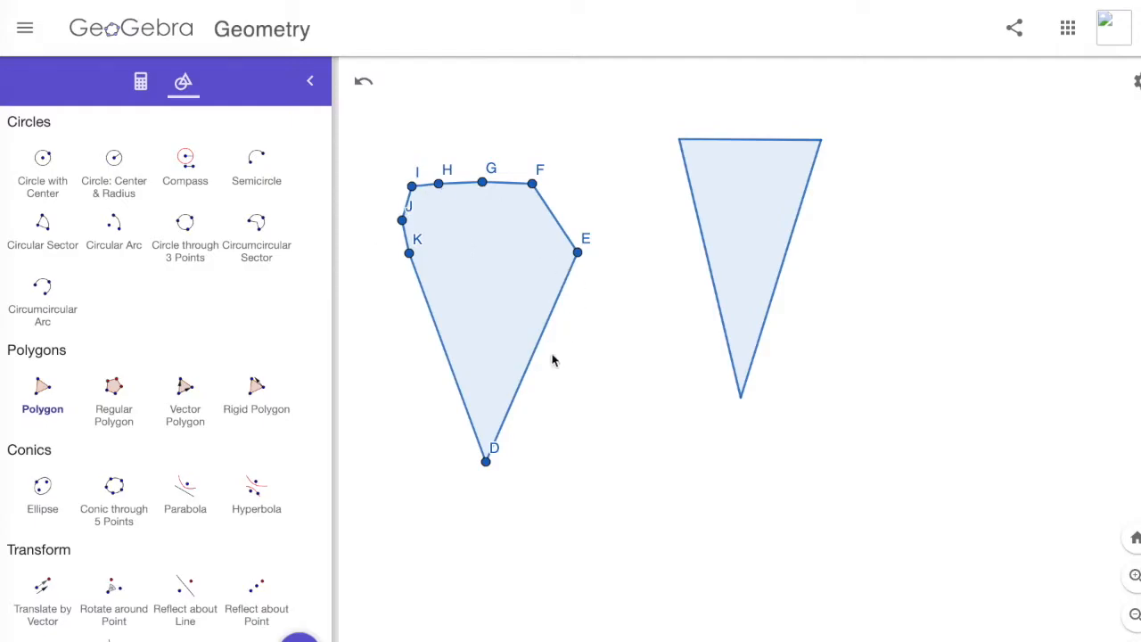
pyautogui.click(362, 81)
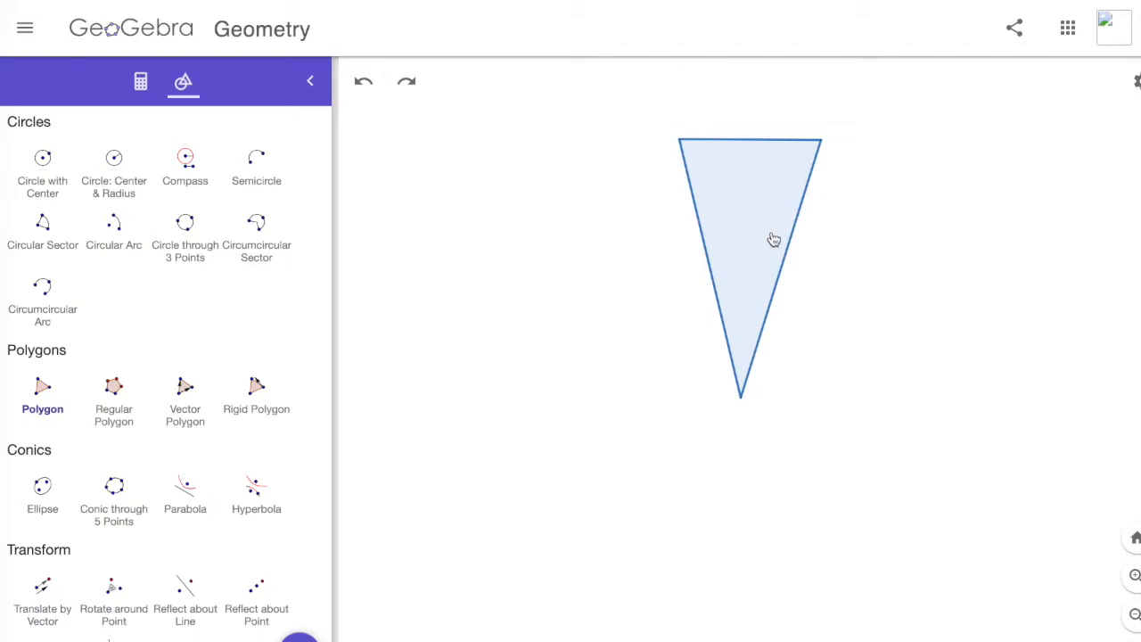
pyautogui.scroll(-1, 772, 243)
pyautogui.scroll(-3, 772, 243)
pyautogui.scroll(5, 772, 243)
pyautogui.scroll(-1, 772, 242)
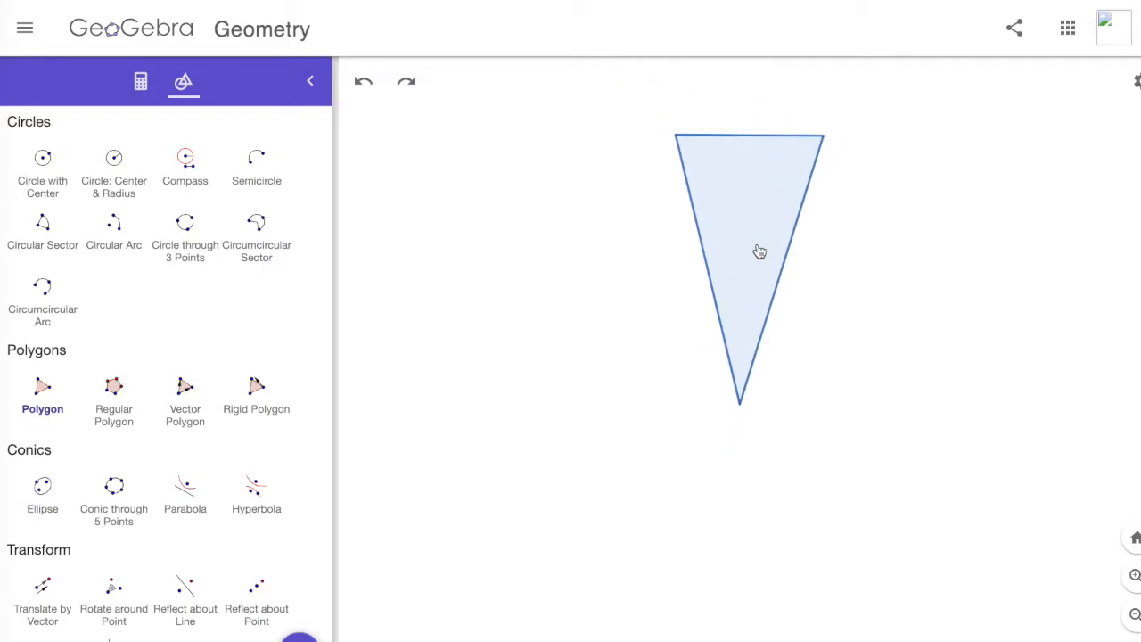
pyautogui.click(781, 401)
pyautogui.press('Escape')
pyautogui.scroll(-3, 212, 297)
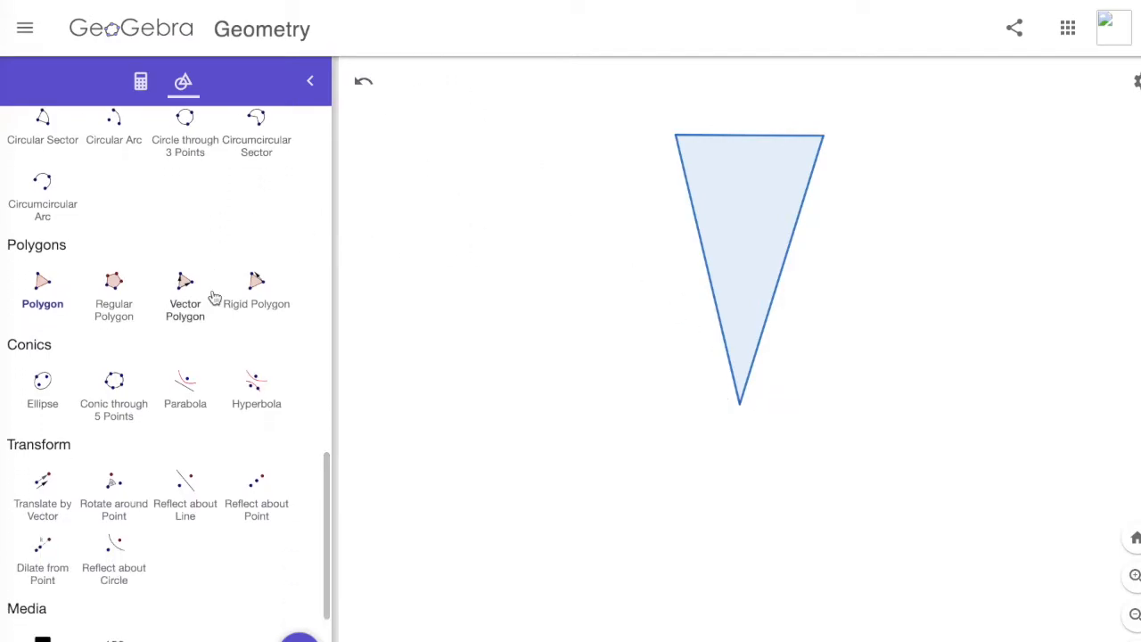
pyautogui.scroll(-4, 214, 298)
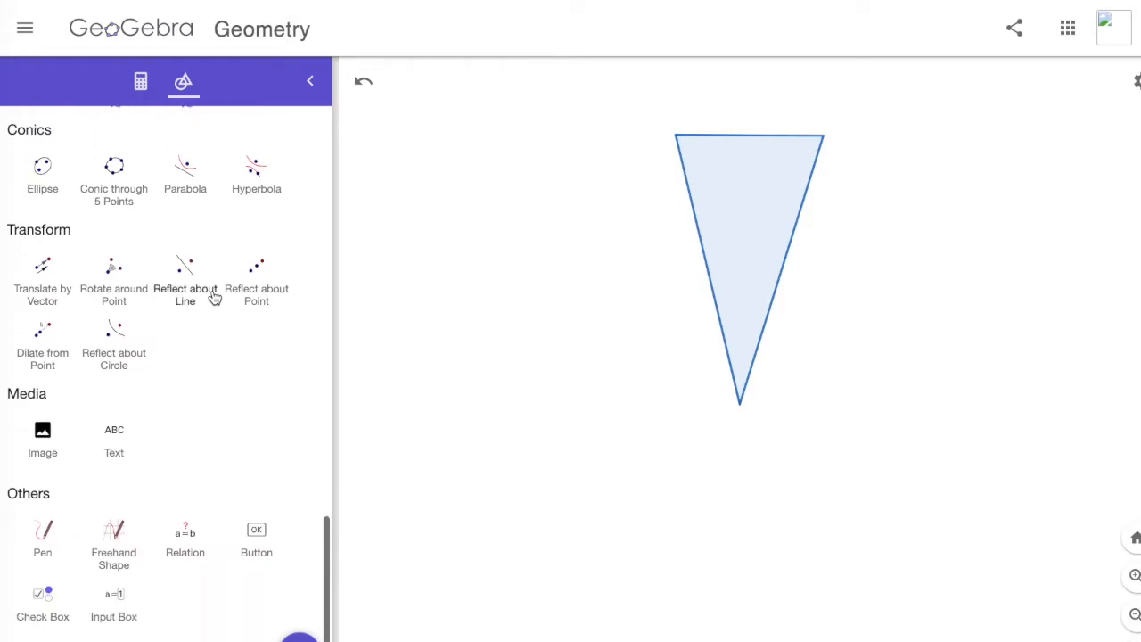
pyautogui.scroll(1, 214, 298)
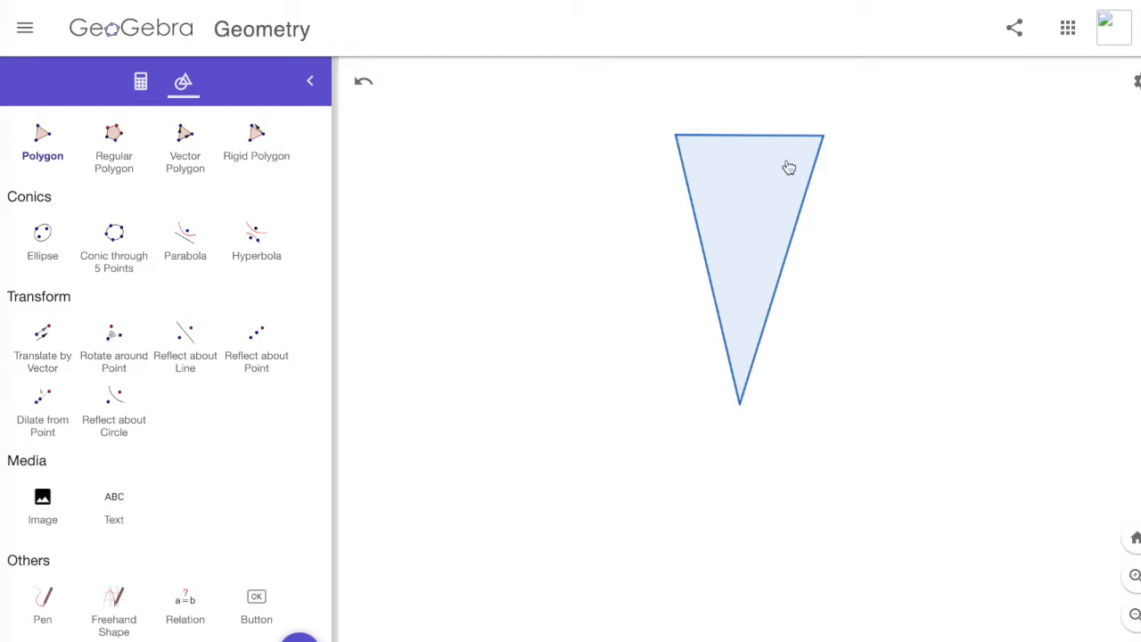
pyautogui.click(738, 173)
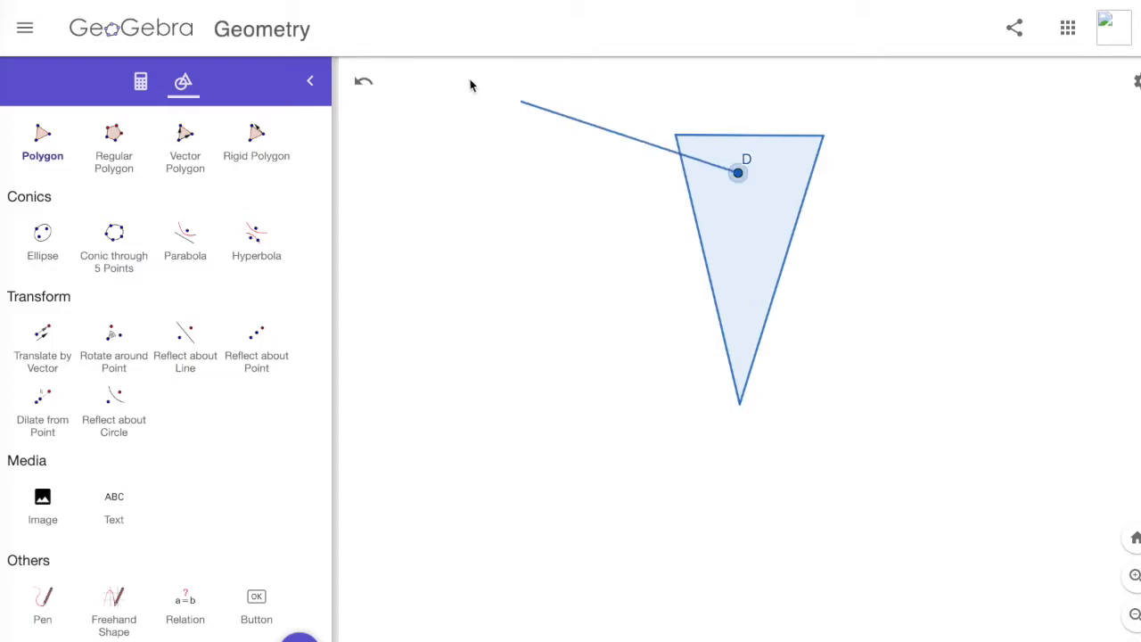
# Select the triangle with the Move tool, give it the preset red color, and deselect it.
pyautogui.scroll(5, 114, 245)
pyautogui.click(43, 170)
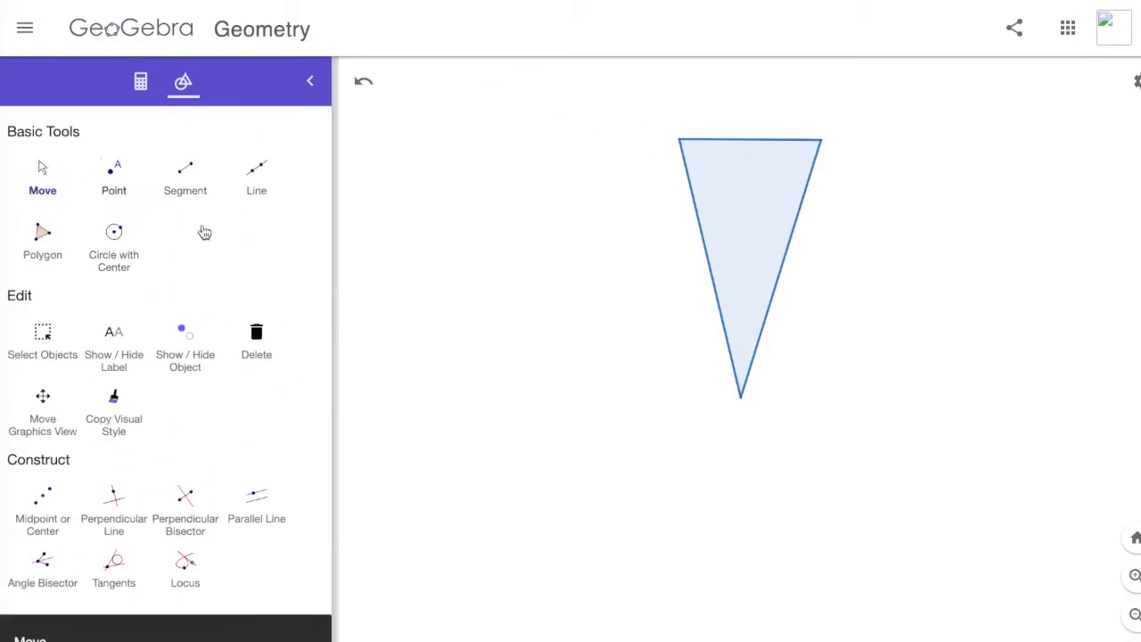
pyautogui.click(725, 201)
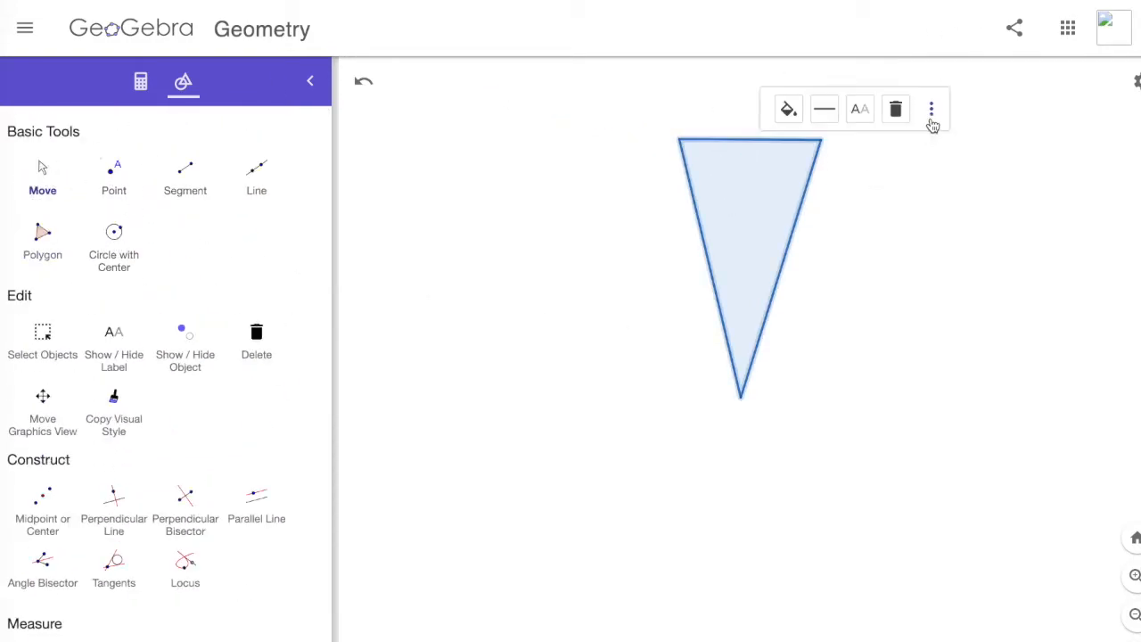
pyautogui.click(788, 108)
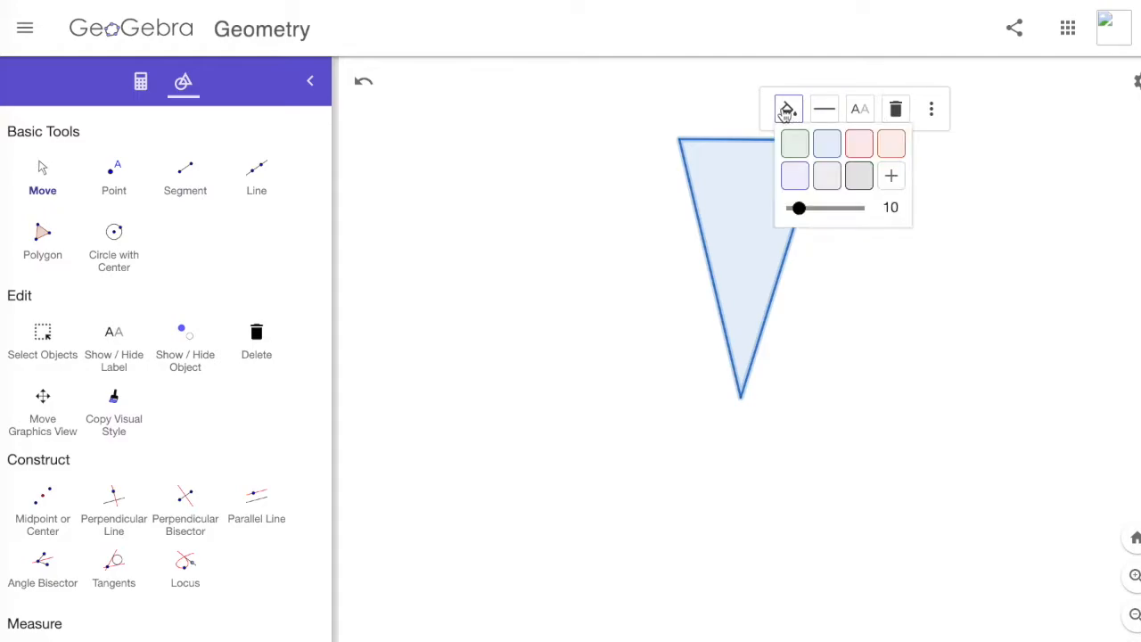
pyautogui.click(857, 153)
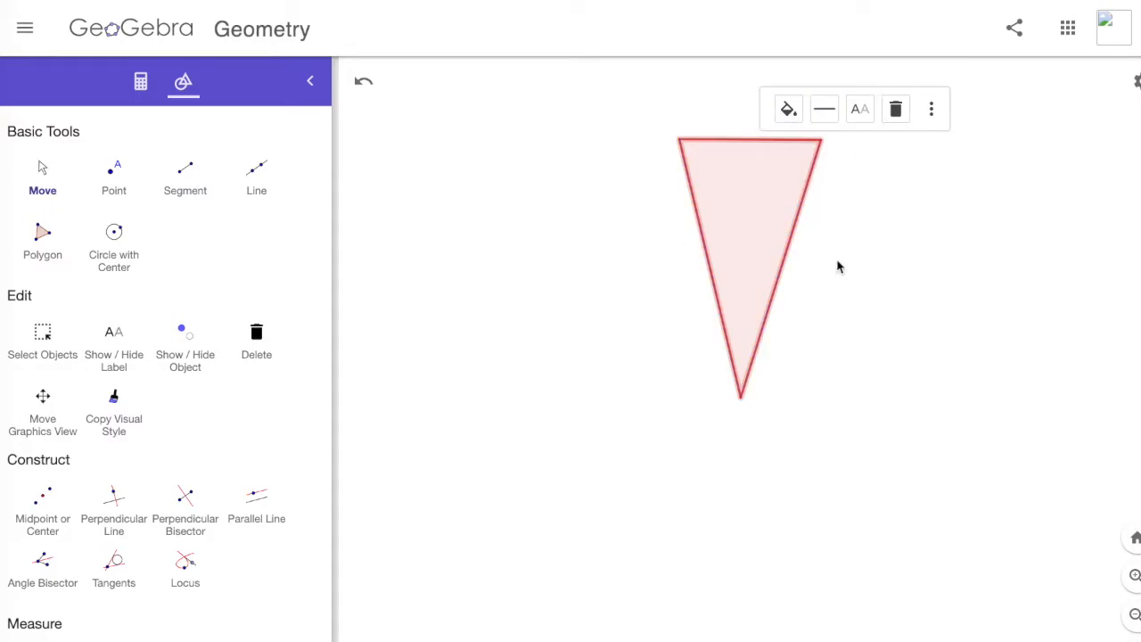
pyautogui.click(937, 247)
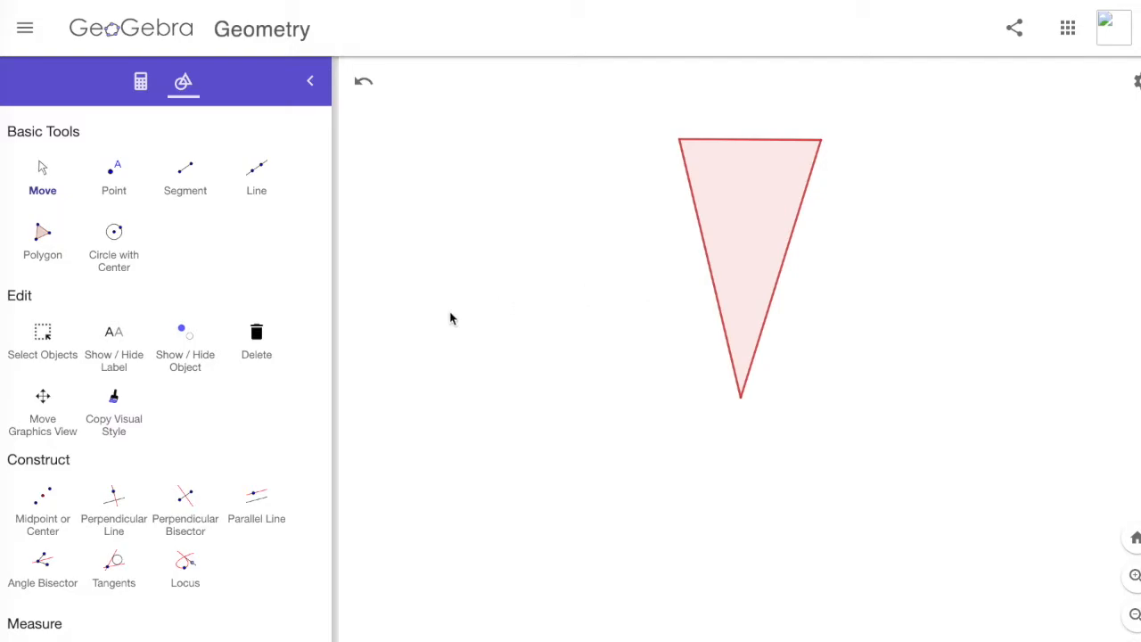
# Rotate the triangle 137.5° counterclockwise around a new point placed just below its lower tip.
pyautogui.scroll(-3, 451, 321)
pyautogui.scroll(-10, 95, 488)
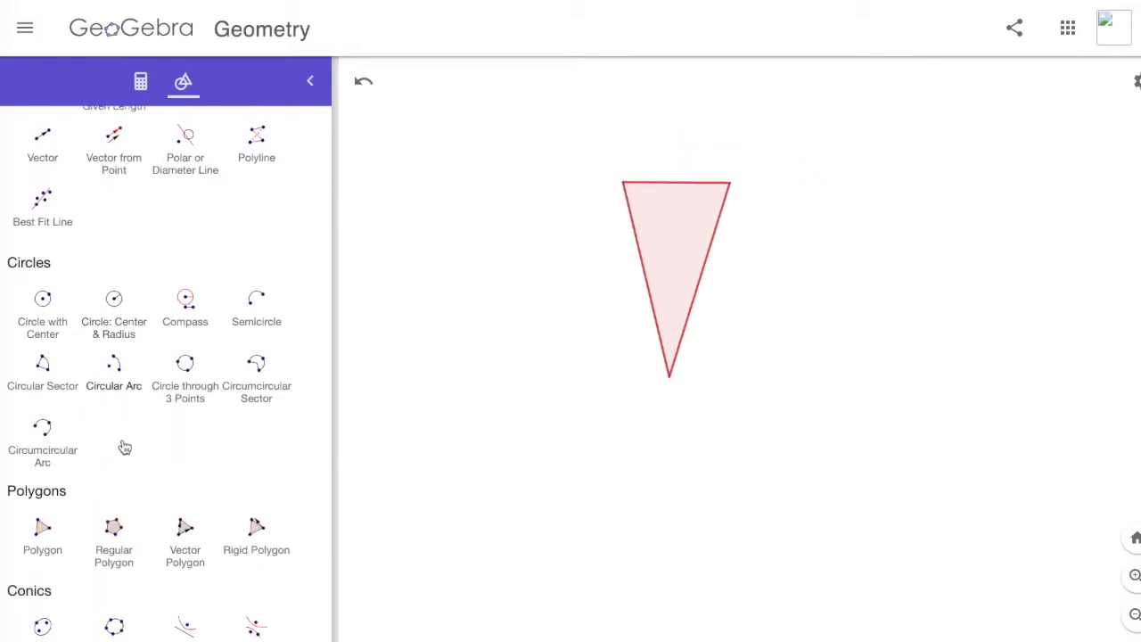
pyautogui.scroll(-5, 123, 500)
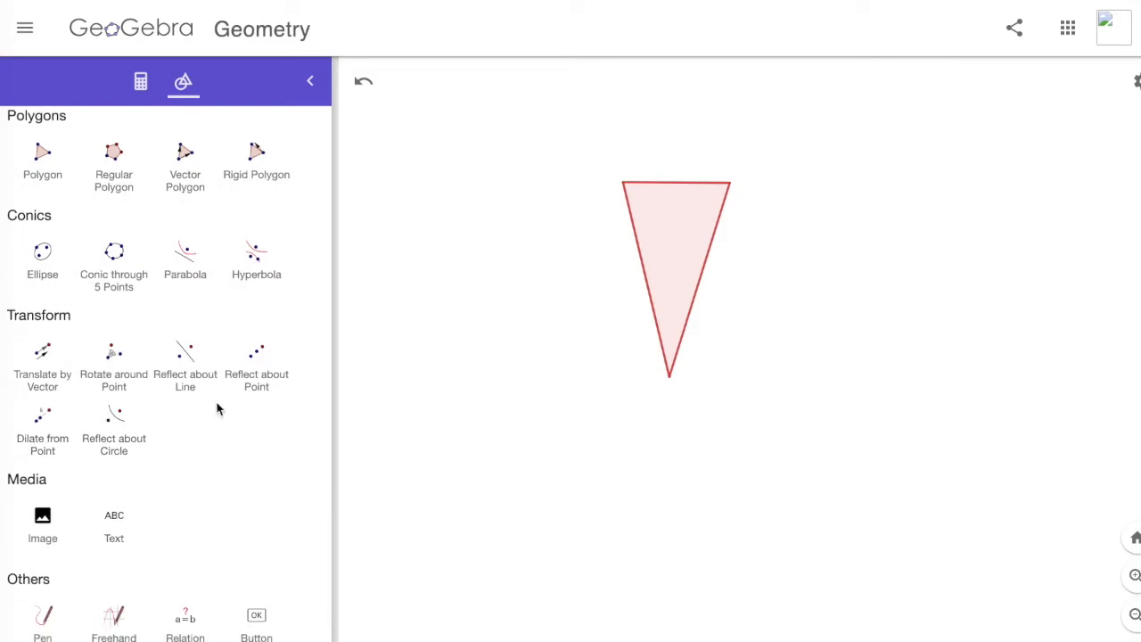
pyautogui.click(115, 361)
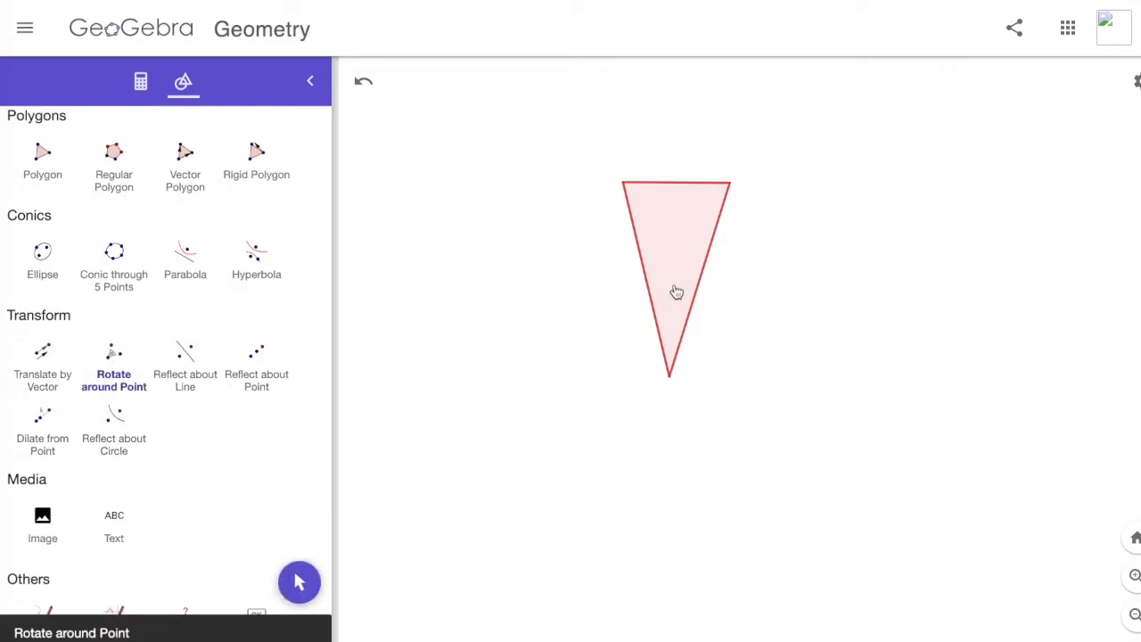
pyautogui.click(664, 435)
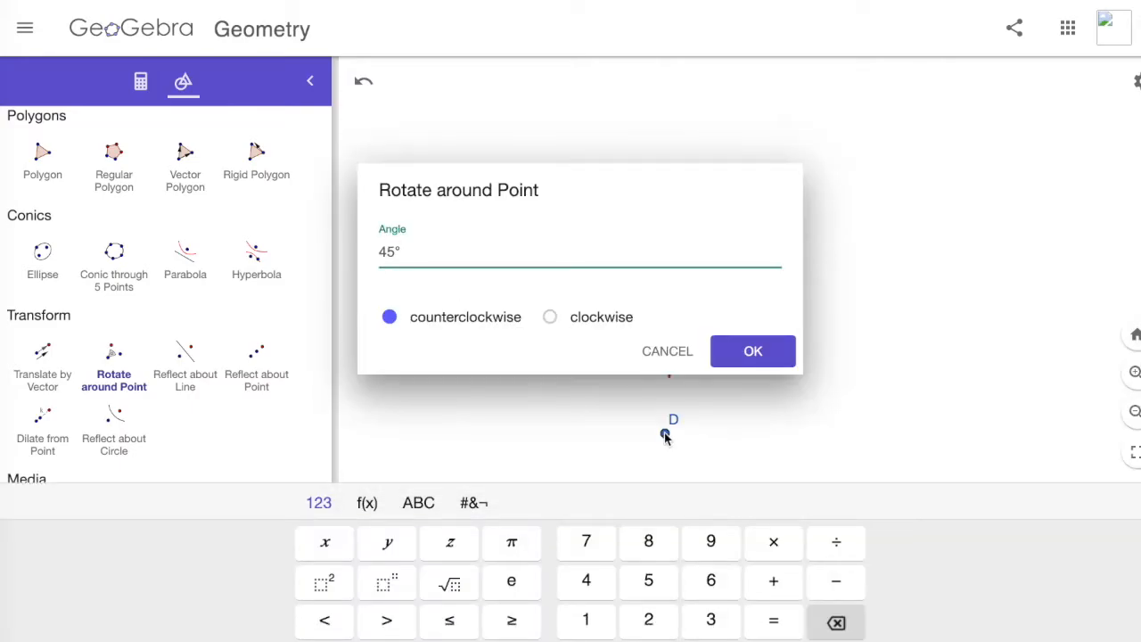
pyautogui.hotkey('ctrl', 'a')
pyautogui.write('13')
pyautogui.hotkey('ctrl', 'a')
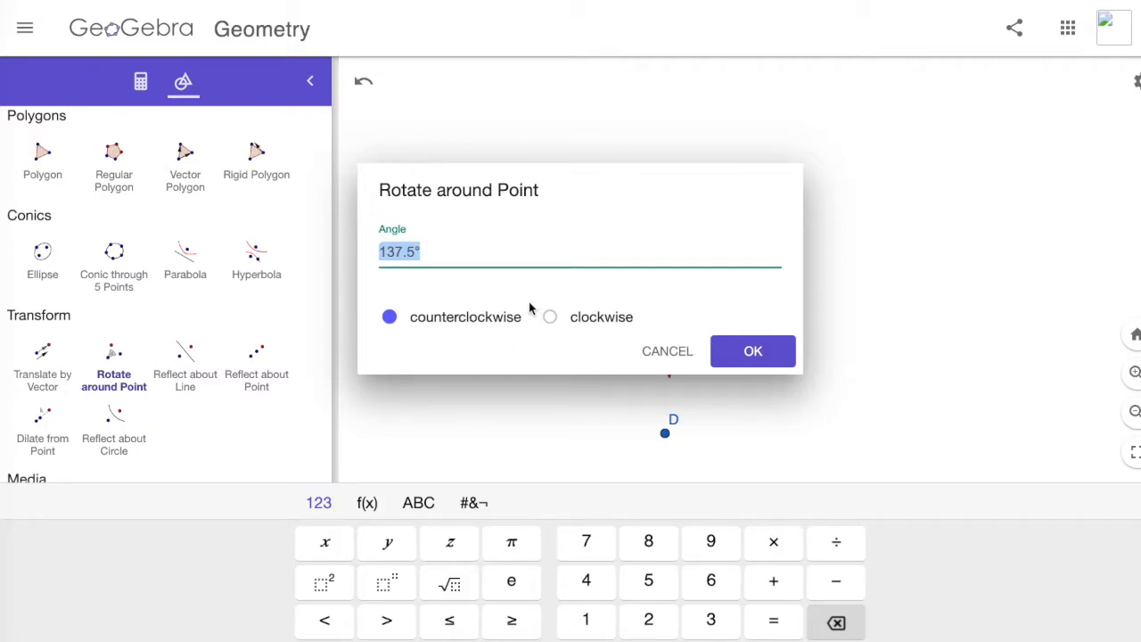
pyautogui.click(590, 321)
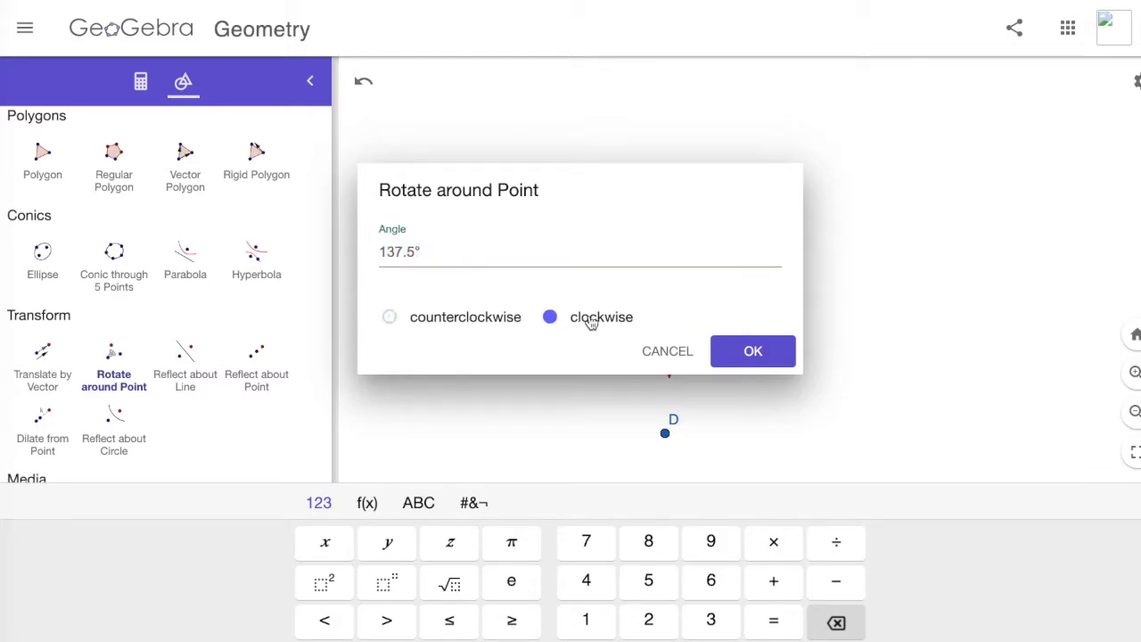
pyautogui.click(452, 328)
pyautogui.click(762, 348)
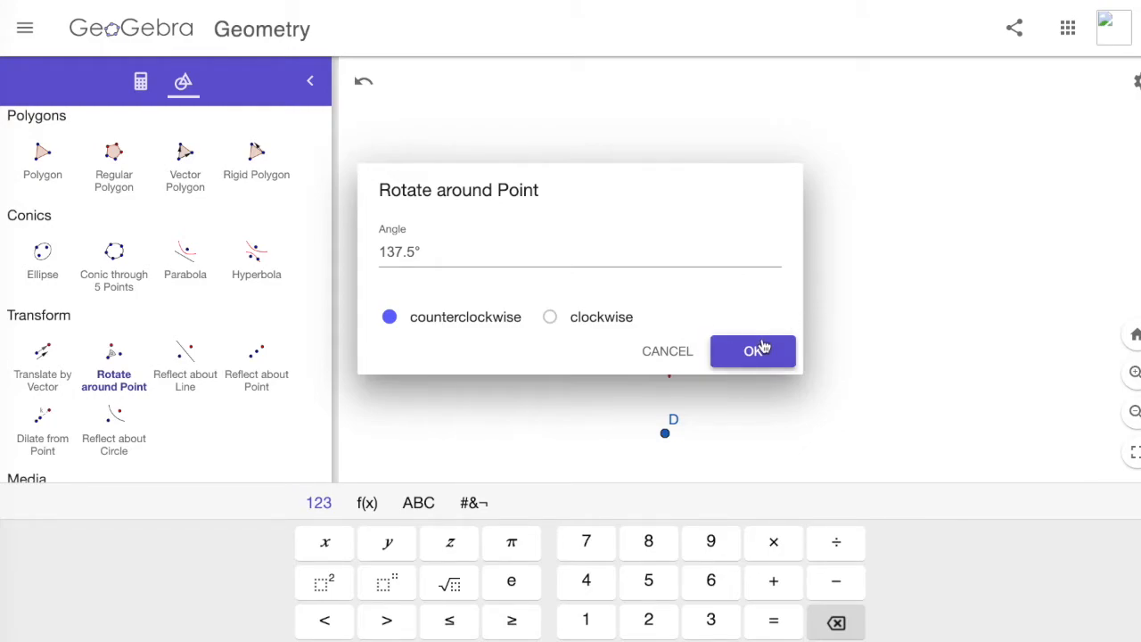
# Rotate the lower-left triangle copy 137.5° counterclockwise around point D.
pyautogui.scroll(-3, 765, 444)
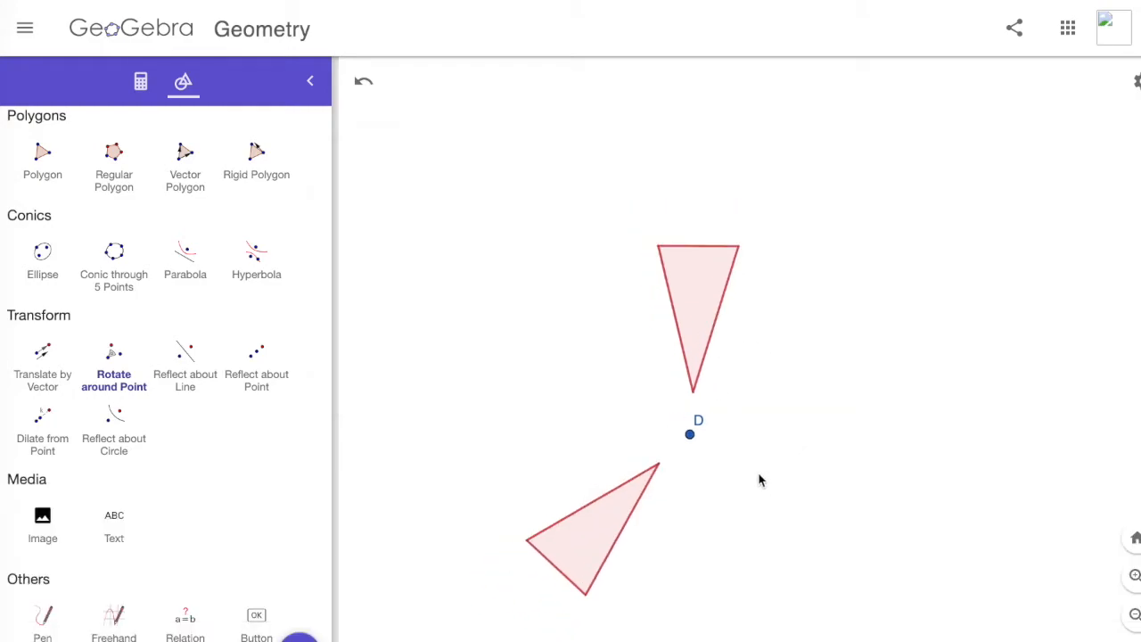
pyautogui.click(611, 527)
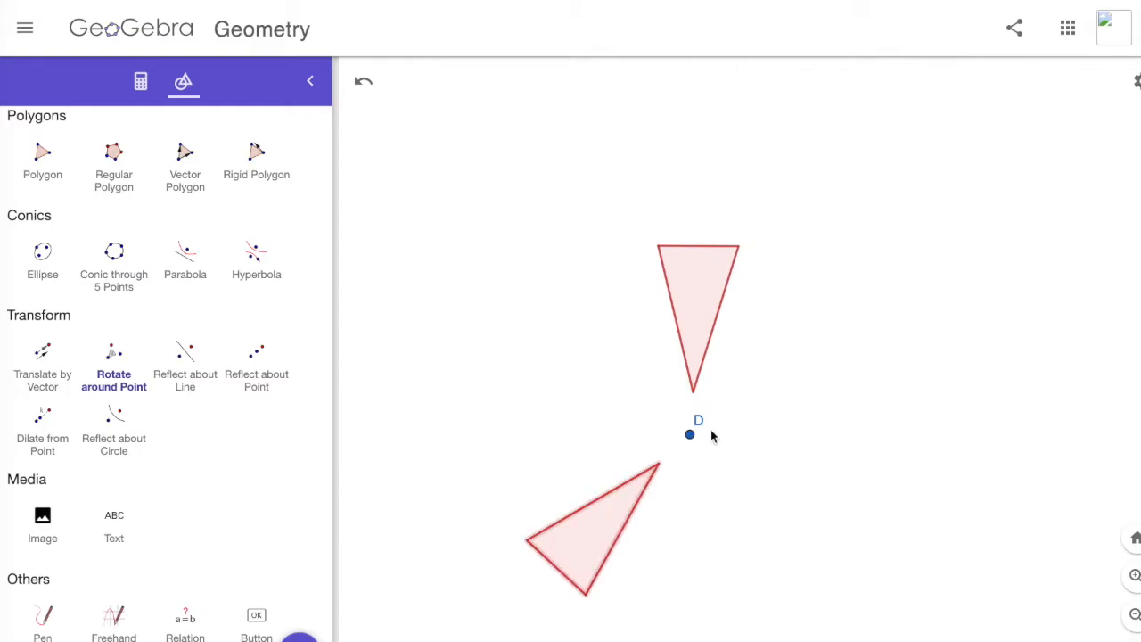
pyautogui.click(691, 435)
pyautogui.moveTo(491, 258); pyautogui.dragTo(318, 246)
pyautogui.write('13')
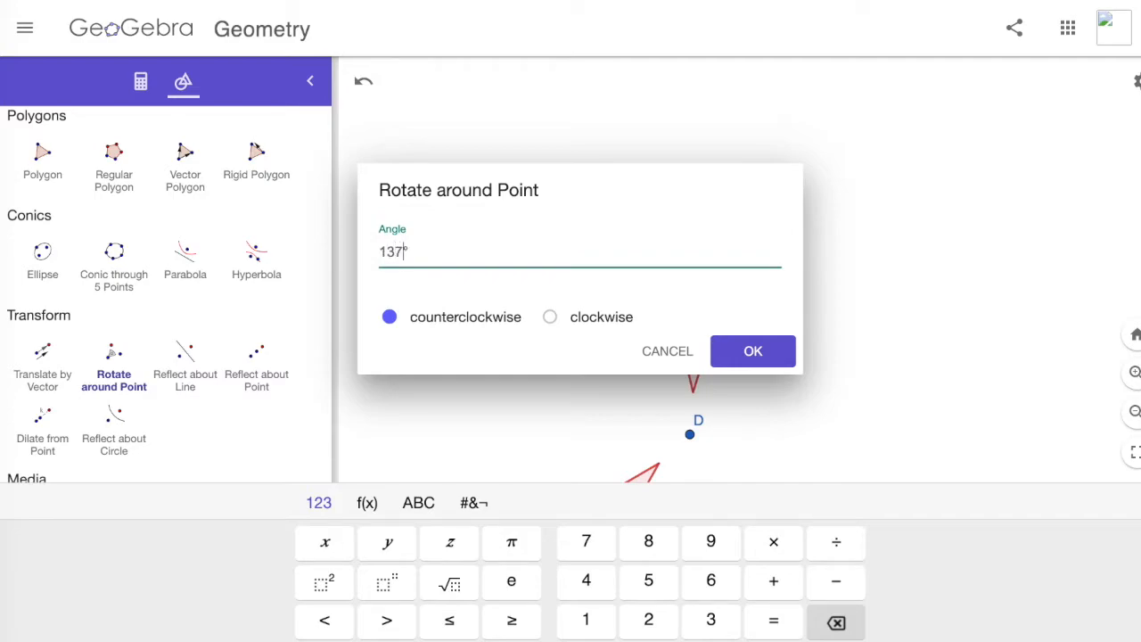
pyautogui.write('7.5')
pyautogui.press('Return')
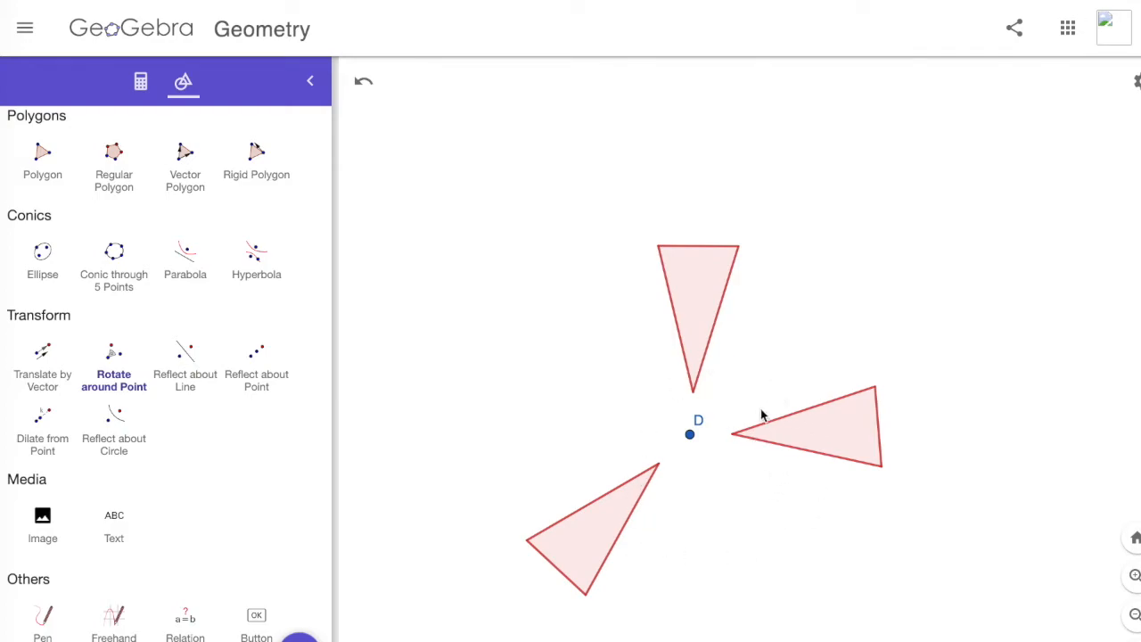
# Rotate the triangle copy to the right of point D by 137.5° counterclockwise around D.
pyautogui.click(800, 432)
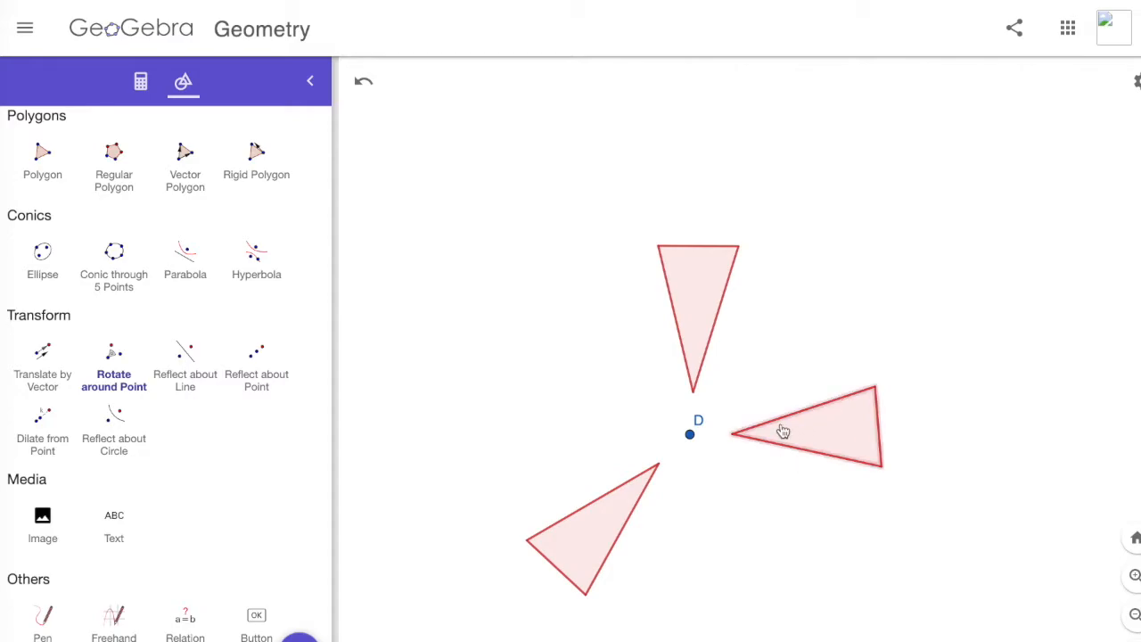
pyautogui.click(691, 437)
pyautogui.moveTo(452, 258); pyautogui.dragTo(345, 257)
pyautogui.write('137.5')
pyautogui.press('Return')
pyautogui.click(627, 337)
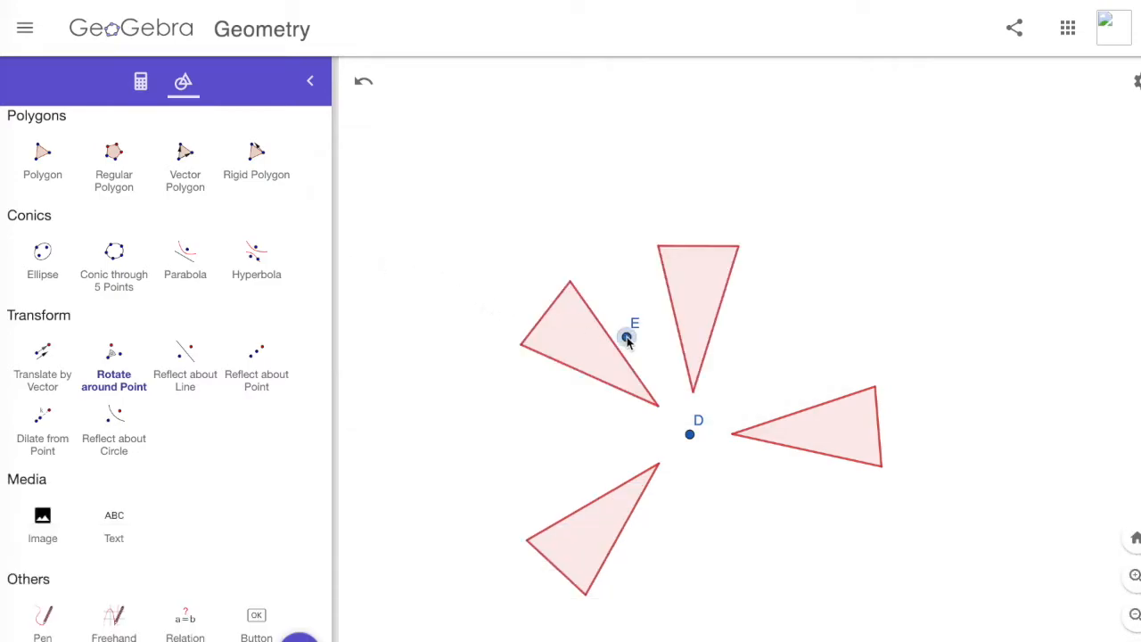
pyautogui.click(364, 82)
pyautogui.click(362, 84)
# Rotate the upper-left triangle copy 137.5° counterclockwise around point D.
pyautogui.click(575, 337)
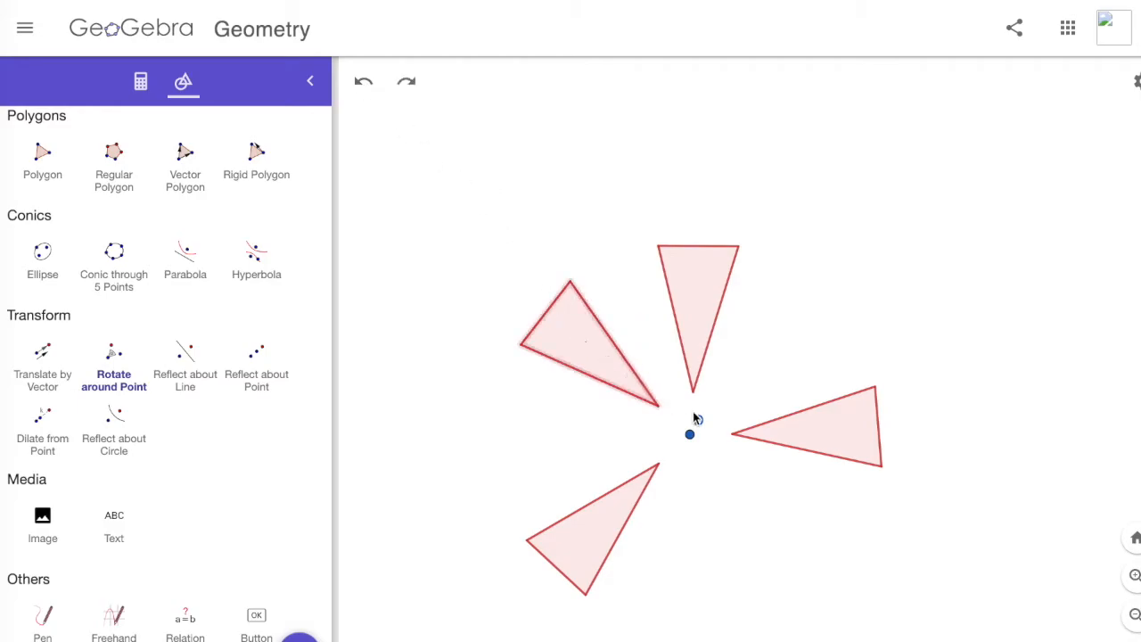
pyautogui.click(692, 432)
pyautogui.write('137.5')
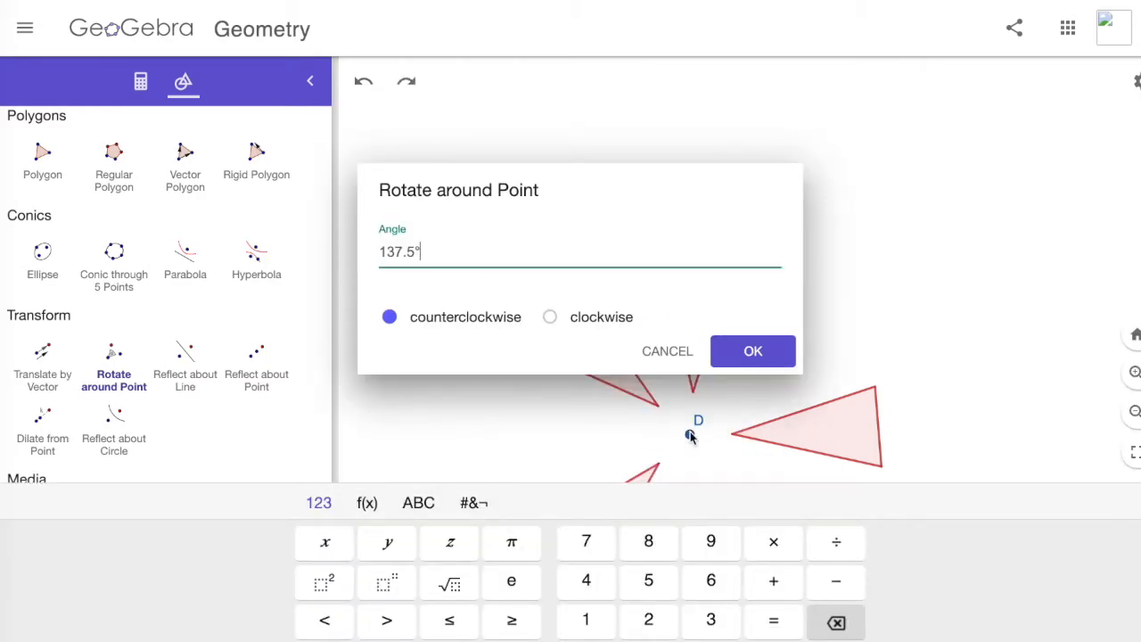
pyautogui.click(759, 361)
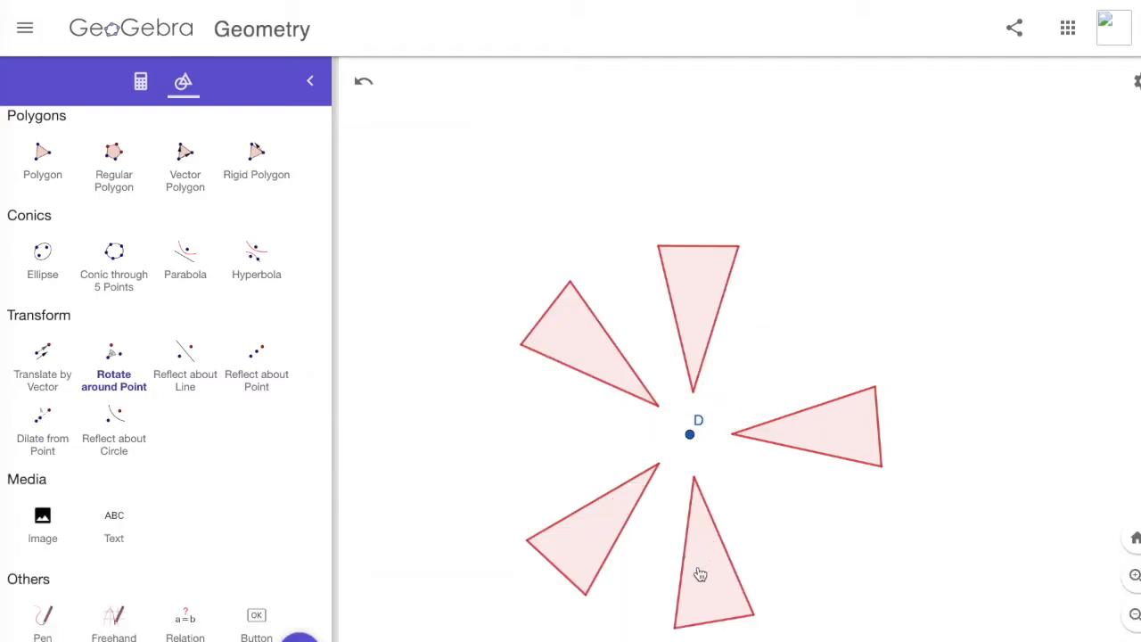
# Rotate the triangle copy directly below point D by 137.5° counterclockwise around D.
pyautogui.click(689, 435)
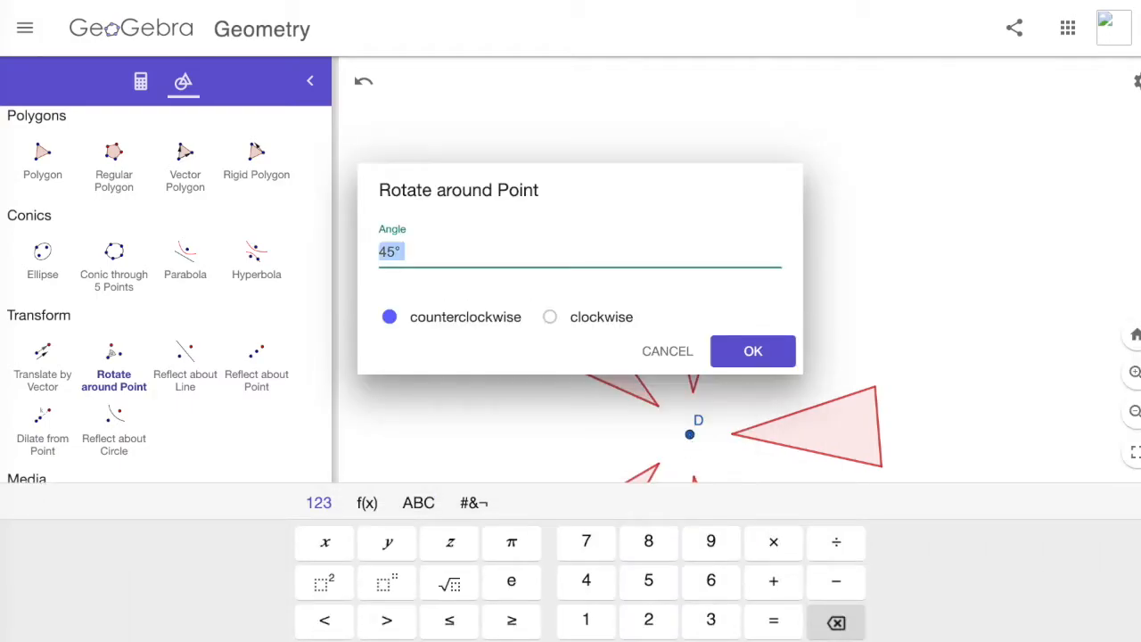
pyautogui.write('137.5')
pyautogui.press('Return')
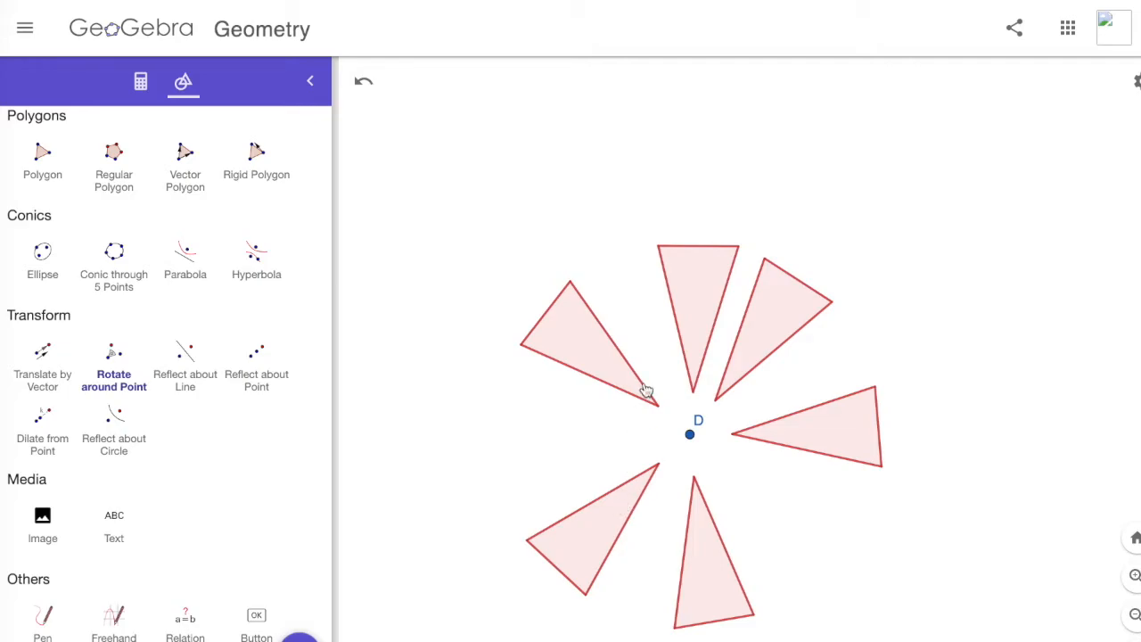
# Undo and redo the last rotation repeatedly to identify the newest triangle, leaving the rotation in place.
pyautogui.click(364, 82)
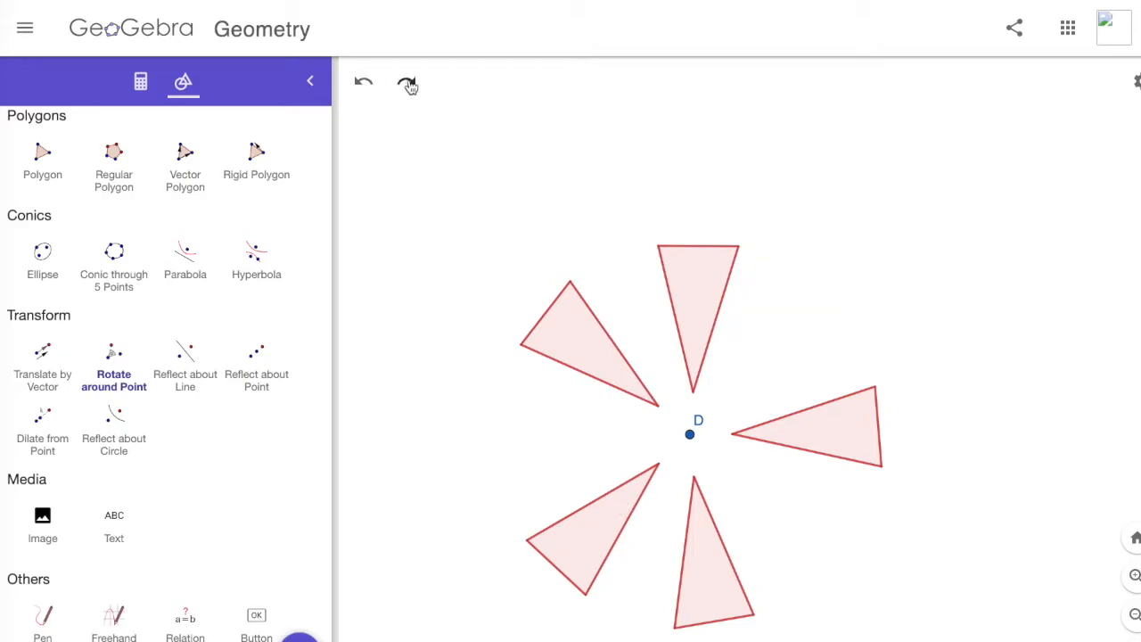
pyautogui.click(409, 84)
pyautogui.click(364, 82)
pyautogui.click(407, 86)
pyautogui.click(364, 83)
pyautogui.click(407, 84)
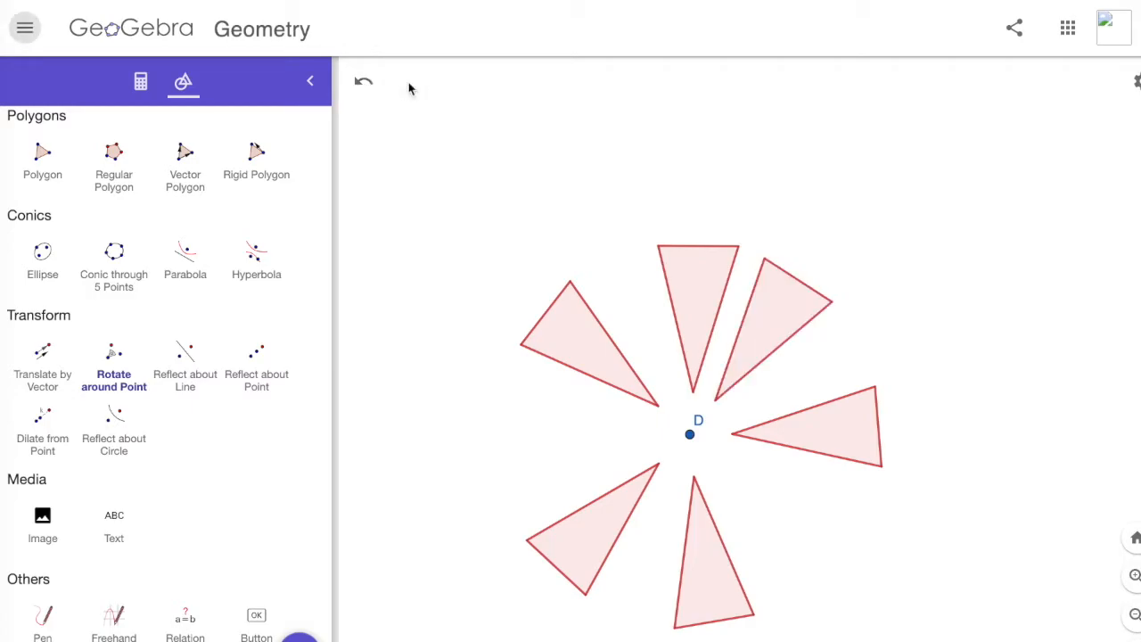
# Set the color of the newest triangle, at the upper right of point D, to pinkish red #FF3366 and close its settings.
pyautogui.click(781, 319)
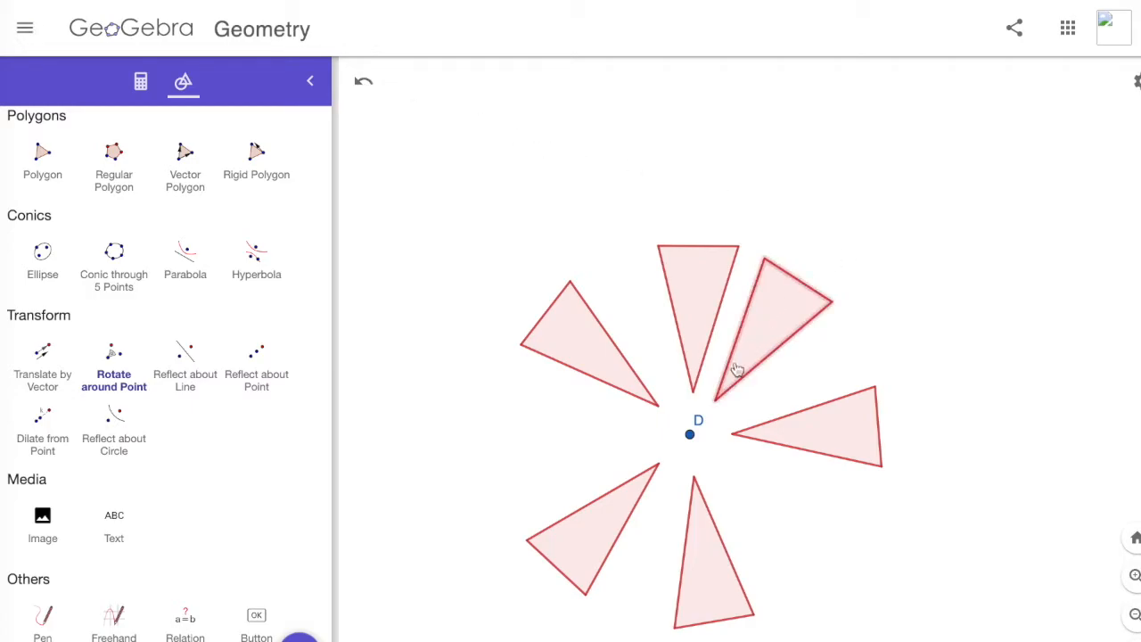
pyautogui.rightClick(773, 326)
pyautogui.click(836, 424)
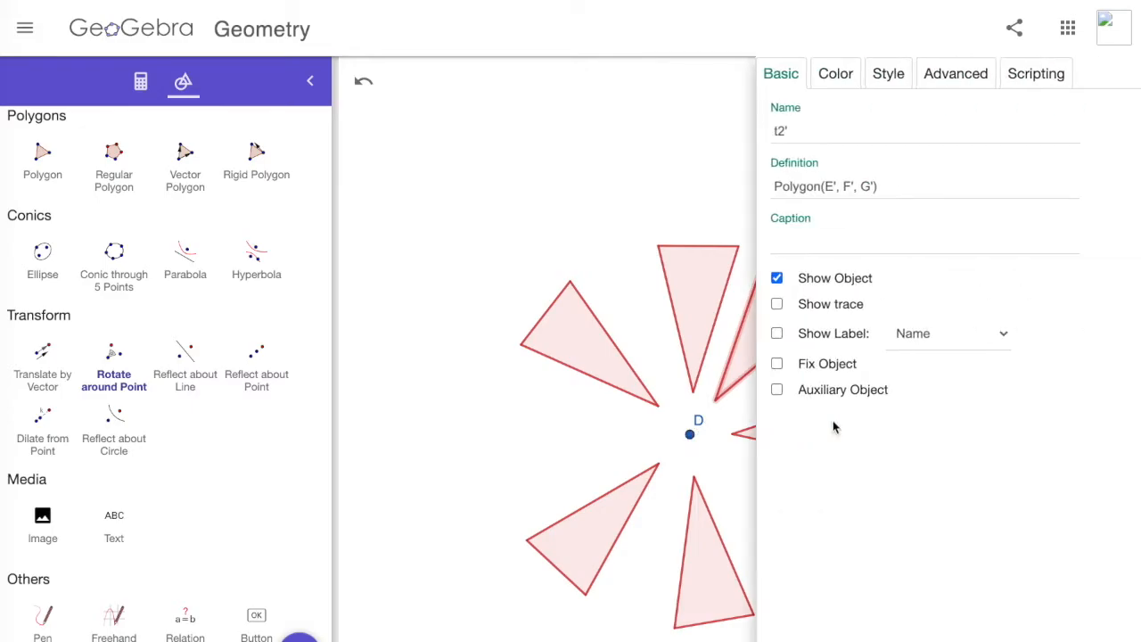
pyautogui.click(815, 75)
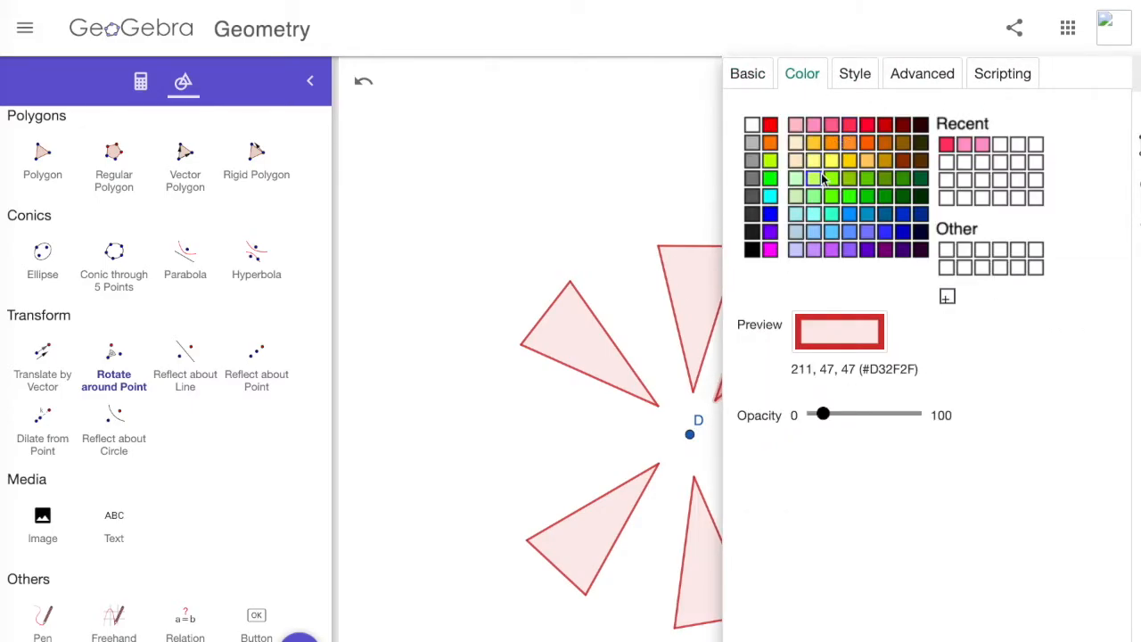
pyautogui.click(850, 124)
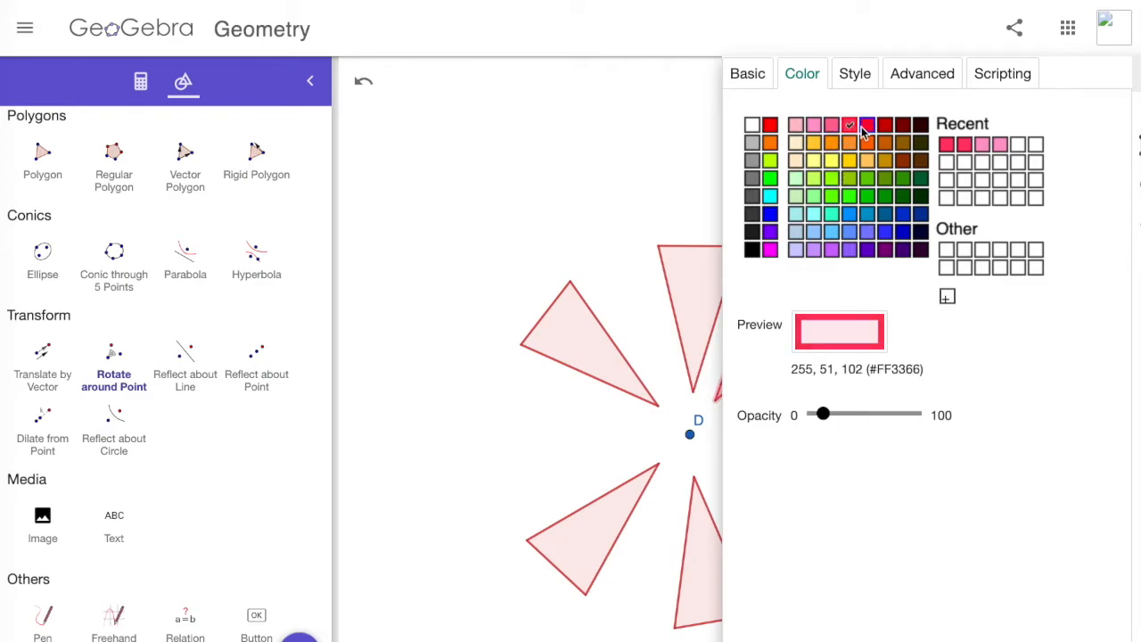
pyautogui.click(1138, 82)
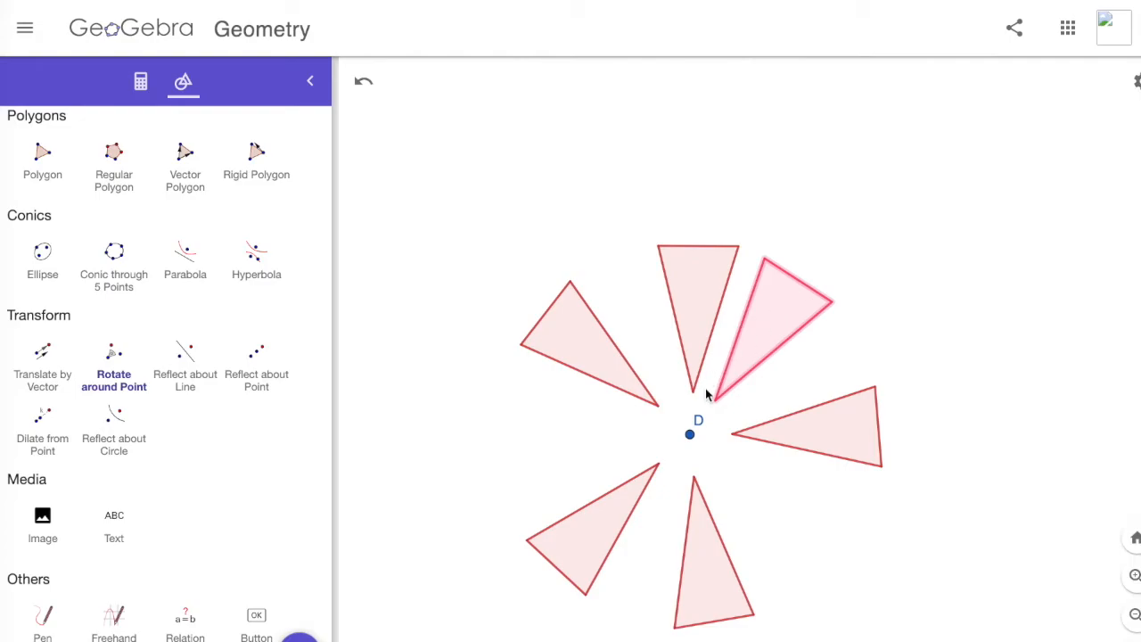
# Recolor the triangle at the upper right of point D in pinkish red #FF3366.
pyautogui.scroll(-2, 733, 326)
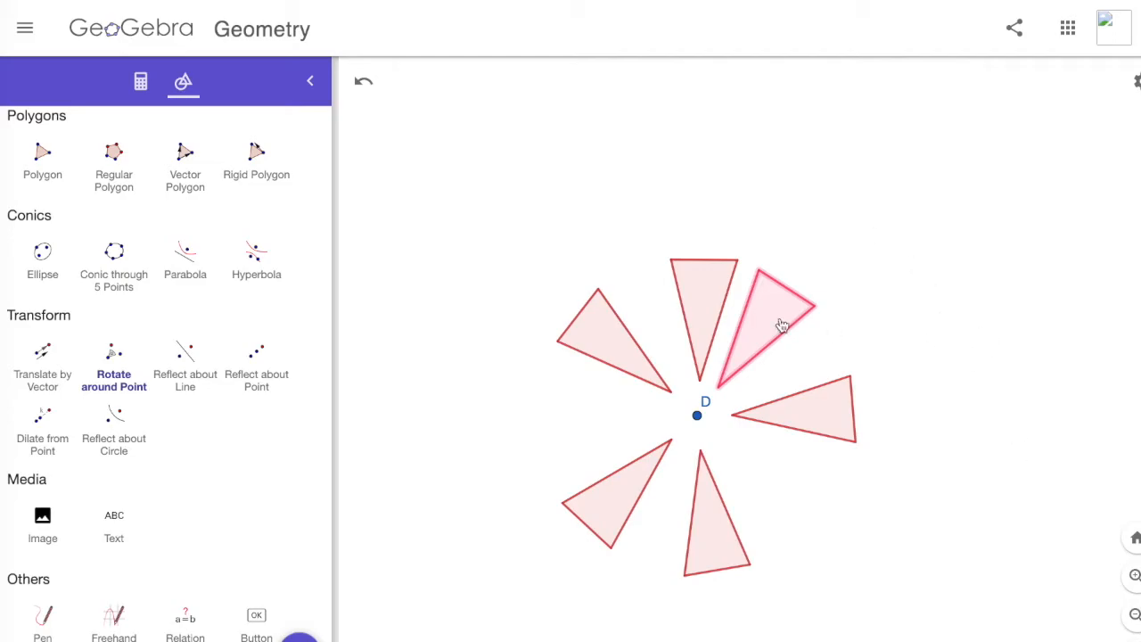
pyautogui.scroll(-1, 1022, 450)
pyautogui.scroll(6, 222, 142)
pyautogui.click(41, 187)
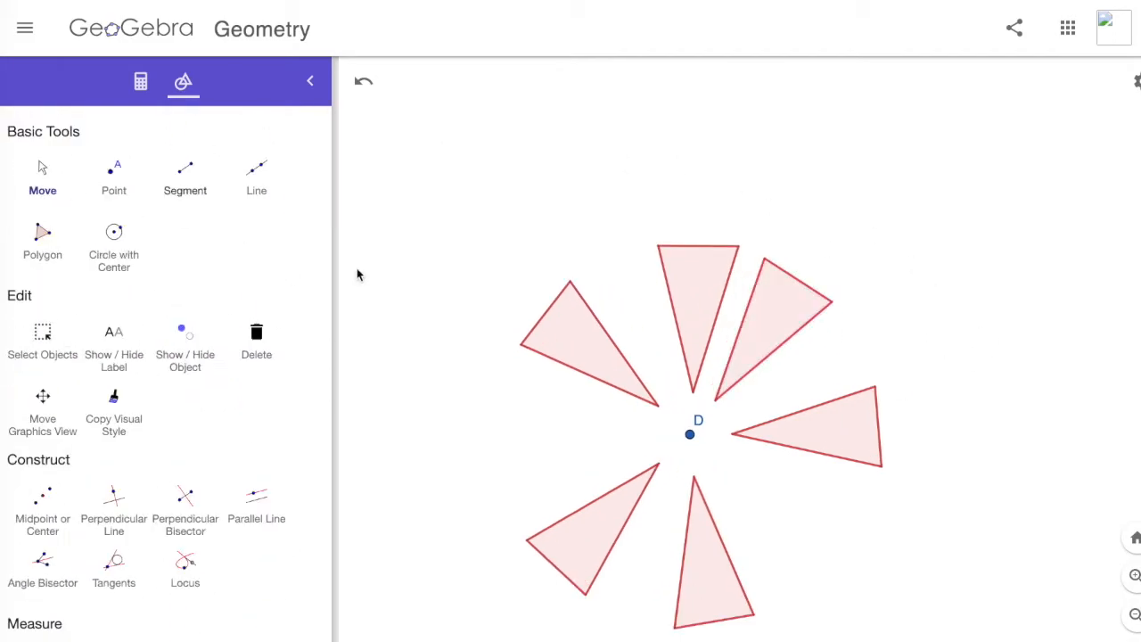
pyautogui.moveTo(472, 340); pyautogui.dragTo(476, 221)
pyautogui.scroll(-5, 15, 387)
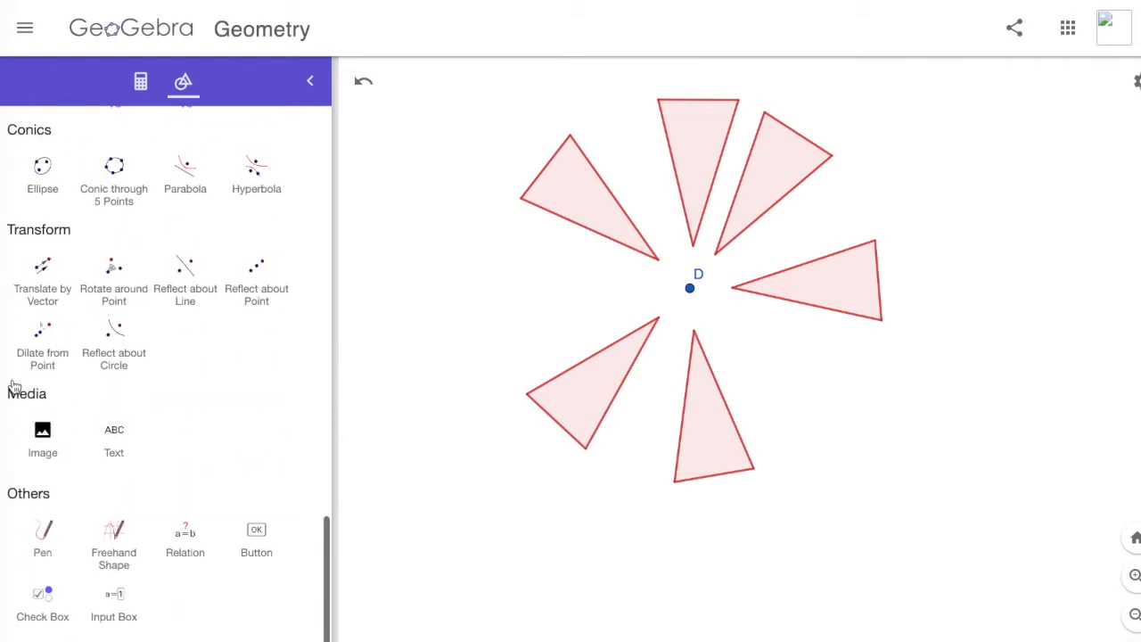
pyautogui.click(47, 335)
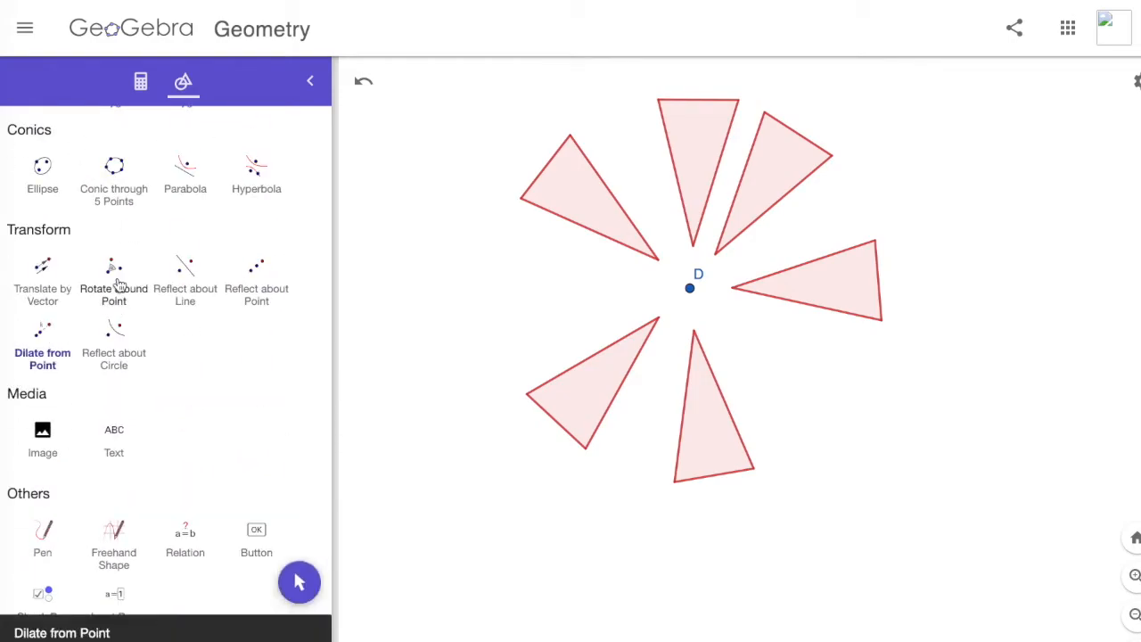
pyautogui.click(114, 287)
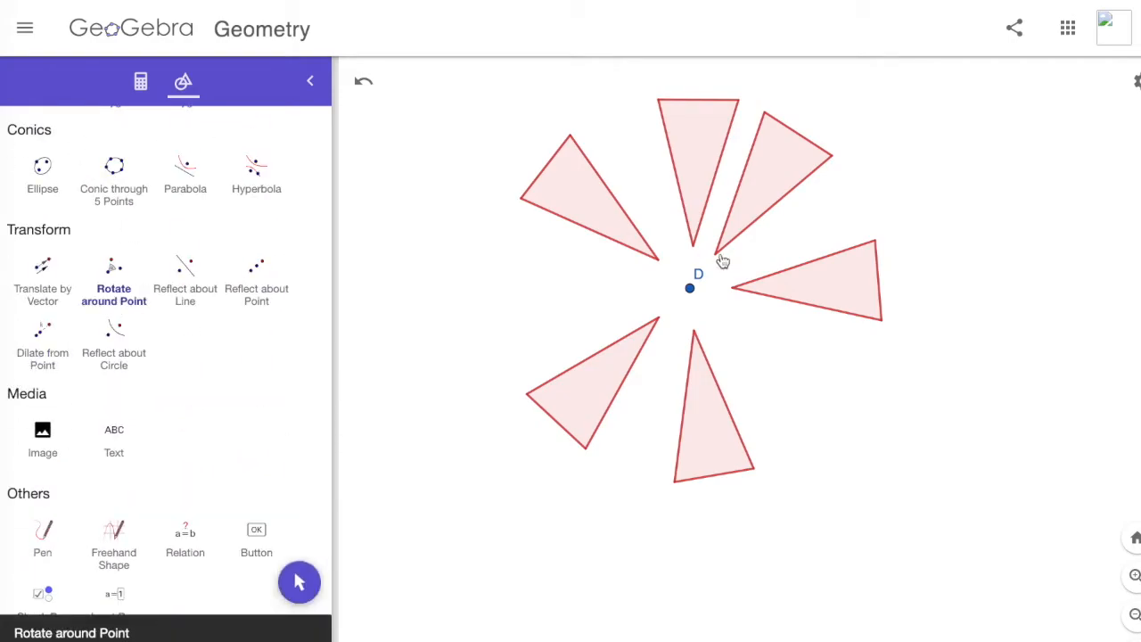
pyautogui.click(766, 206)
pyautogui.rightClick(767, 206)
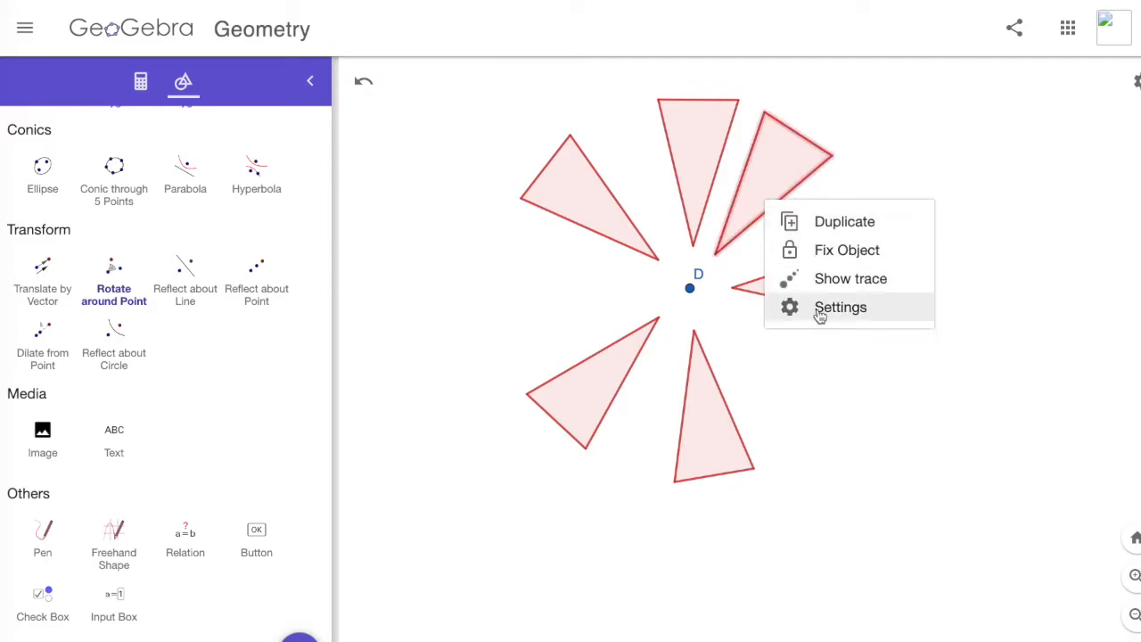
pyautogui.click(818, 308)
pyautogui.click(813, 71)
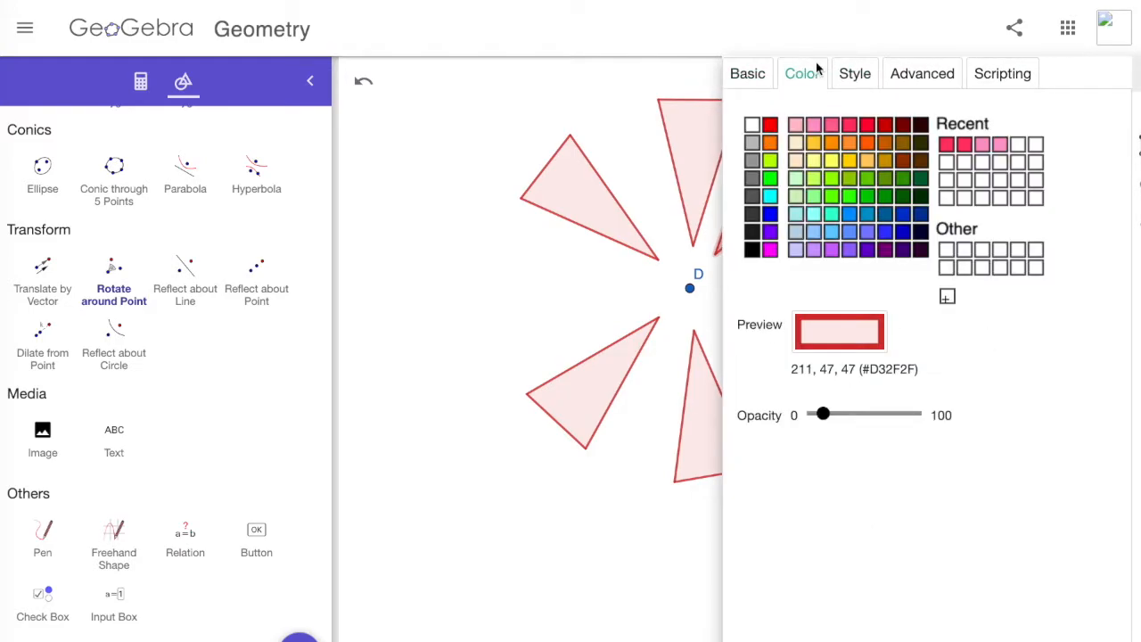
pyautogui.click(814, 124)
pyautogui.click(849, 125)
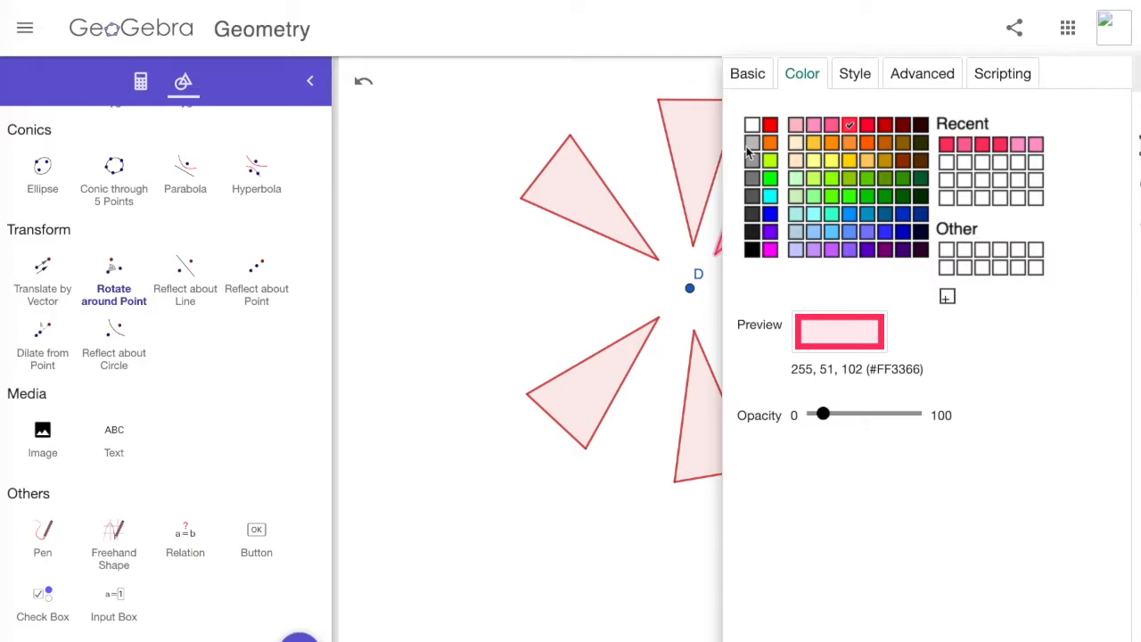
pyautogui.click(598, 300)
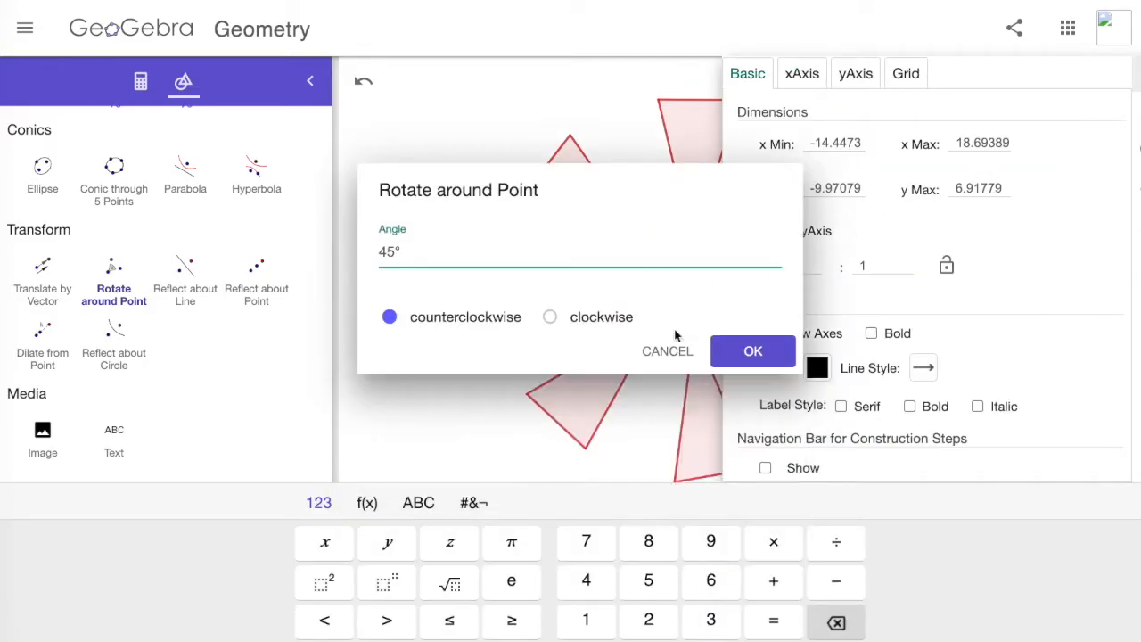
pyautogui.click(664, 348)
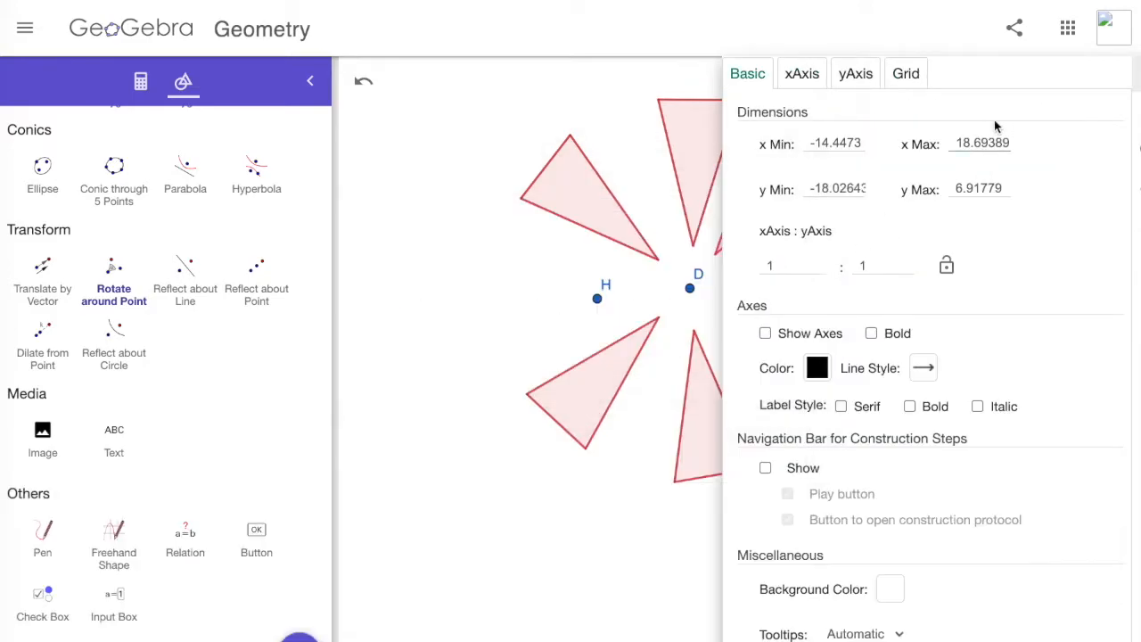
pyautogui.click(720, 253)
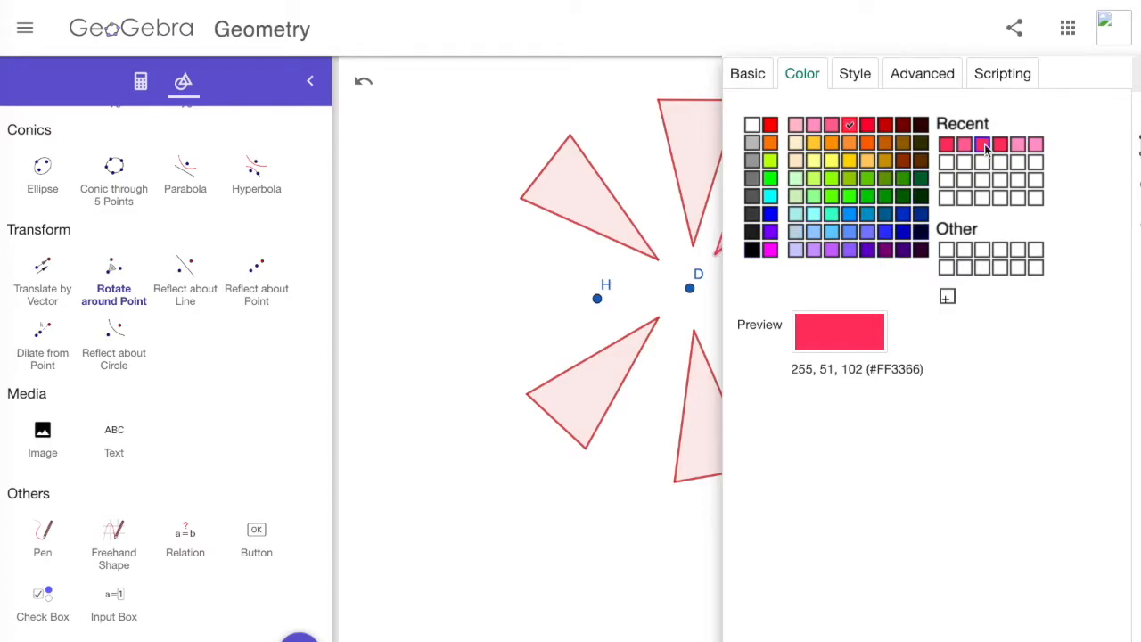
pyautogui.press('Escape')
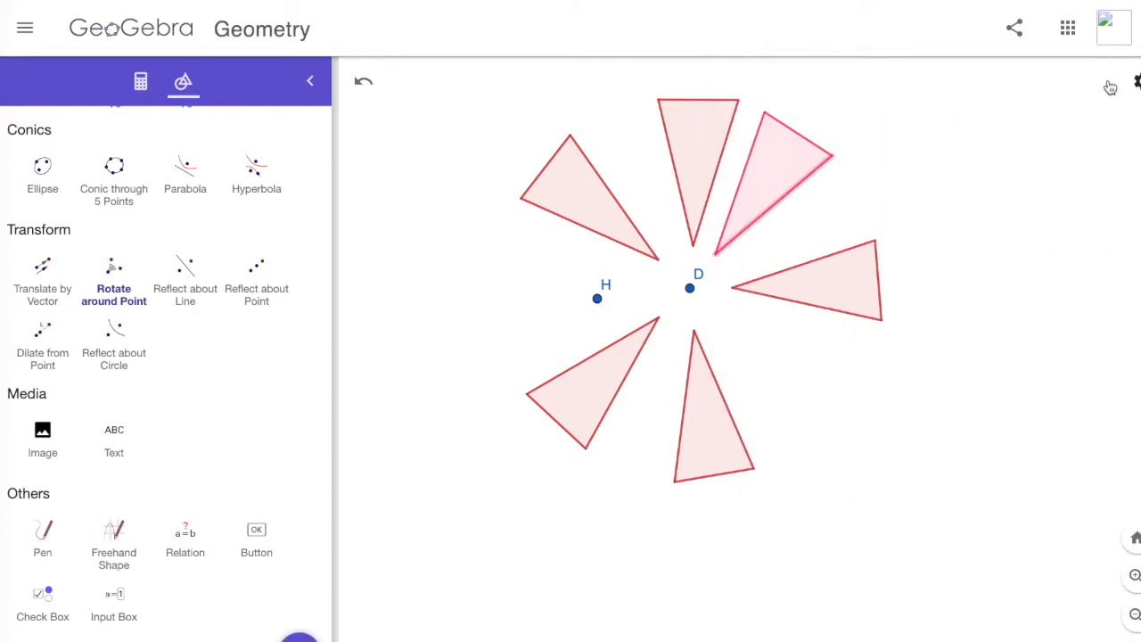
# Try to rotate an edge of the pink triangle 137.5° counterclockwise around D, and undo it together with the stray point H.
pyautogui.click(689, 289)
pyautogui.moveTo(473, 256); pyautogui.dragTo(357, 260)
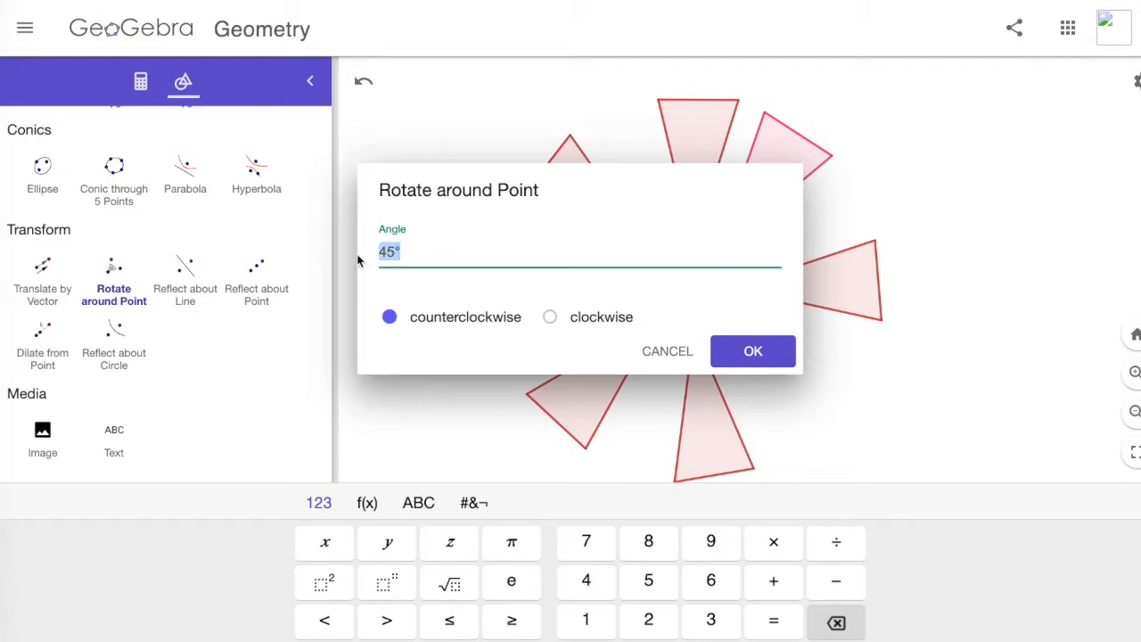
pyautogui.write('137.5')
pyautogui.press('Return')
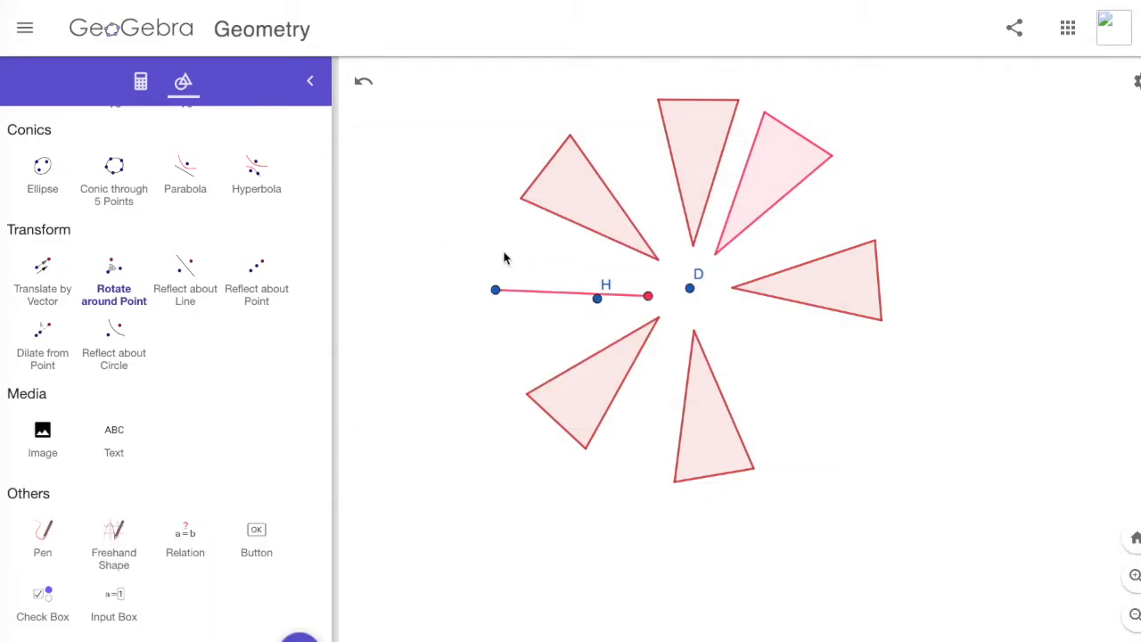
pyautogui.click(362, 81)
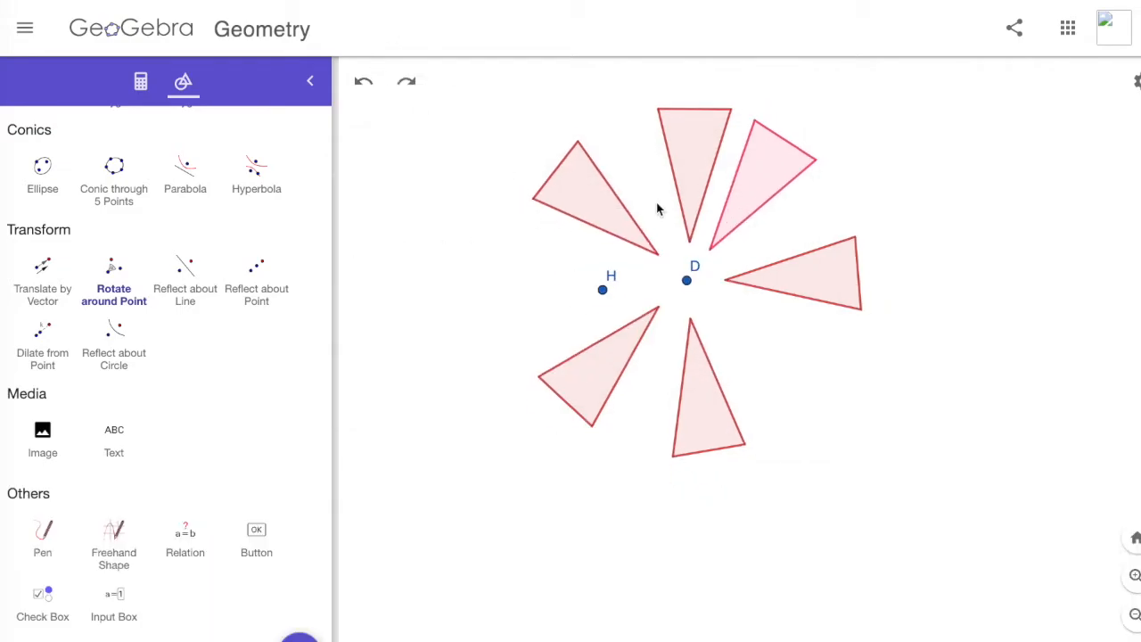
pyautogui.click(363, 81)
# Rotate the pink triangle at the upper right of D by 137.5° counterclockwise around D.
pyautogui.click(763, 175)
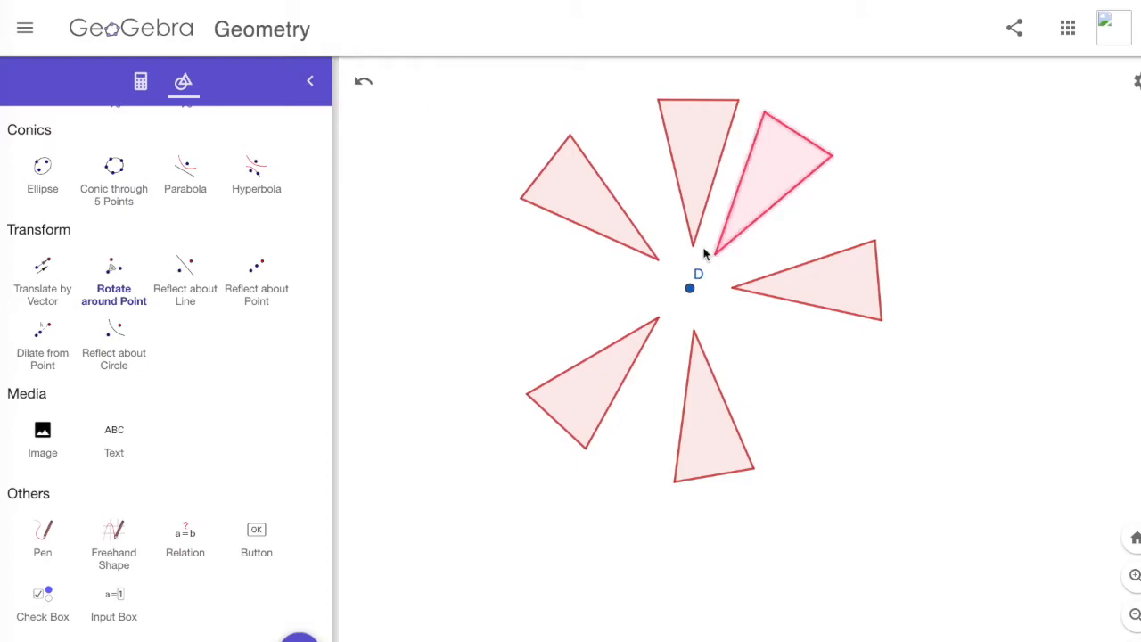
pyautogui.click(690, 287)
pyautogui.write('137.5°')
pyautogui.write('a')
pyautogui.write('137.5°')
pyautogui.press('super+a')
pyautogui.write('137.5°')
pyautogui.click(741, 357)
# Rotate the pink copy on the left of D and the pink copy above D by 137.5° counterclockwise around D.
pyautogui.click(595, 309)
pyautogui.click(689, 288)
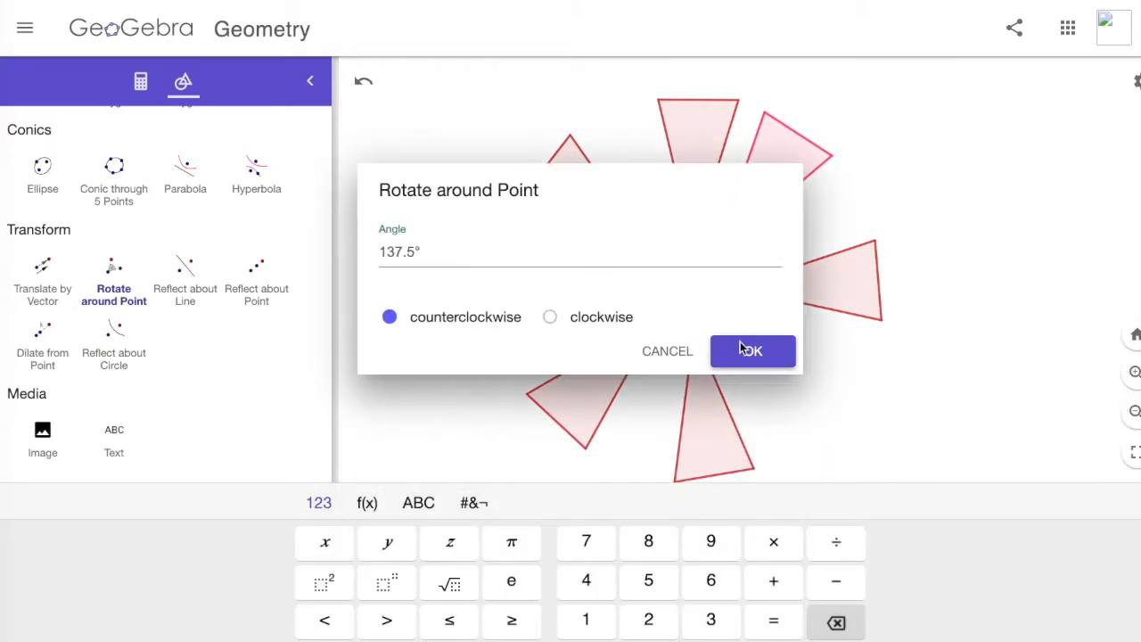
pyautogui.click(742, 349)
pyautogui.click(667, 190)
pyautogui.click(690, 288)
pyautogui.click(741, 351)
# Set the color of a triangle in the pattern to purple and close its settings.
pyautogui.rightClick(747, 189)
pyautogui.click(789, 368)
pyautogui.click(883, 132)
pyautogui.click(832, 249)
# Rotate the newest purple triangle 137.5° counterclockwise around point D.
pyautogui.click(689, 288)
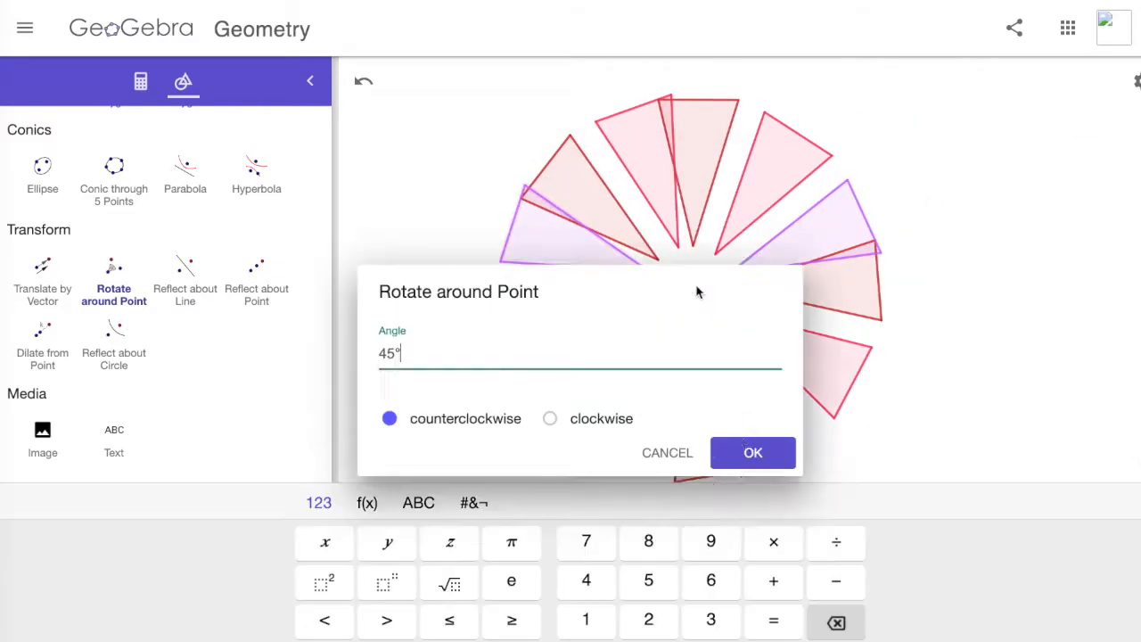
pyautogui.press('super+a')
pyautogui.write('137.5°')
pyautogui.click(774, 348)
# Continue the pattern by rotating two more successive triangle copies 137.5° counterclockwise around D.
pyautogui.click(868, 232)
pyautogui.click(829, 312)
pyautogui.click(690, 288)
pyautogui.click(741, 351)
pyautogui.click(690, 287)
pyautogui.click(741, 350)
# Undo and redo the last rotation to identify the newest triangle, and rotate that triangle 137.5° counterclockwise around D.
pyautogui.click(363, 81)
pyautogui.click(410, 83)
pyautogui.click(690, 288)
pyautogui.click(741, 351)
# Set the color of the triangle directly left of point D to yellow-orange.
pyautogui.rightClick(573, 298)
pyautogui.click(615, 477)
pyautogui.click(811, 159)
pyautogui.click(790, 77)
pyautogui.click(811, 141)
# Rotate the yellow-orange triangle and the copies that follow it by 137.5° counterclockwise around D.
pyautogui.click(580, 293)
pyautogui.click(690, 288)
pyautogui.click(741, 350)
pyautogui.click(591, 299)
pyautogui.click(690, 288)
pyautogui.click(741, 350)
pyautogui.click(689, 288)
pyautogui.click(741, 350)
# Color the triangle at the lower right of D light green and rotate it around D.
pyautogui.rightClick(778, 381)
pyautogui.click(866, 478)
pyautogui.click(690, 287)
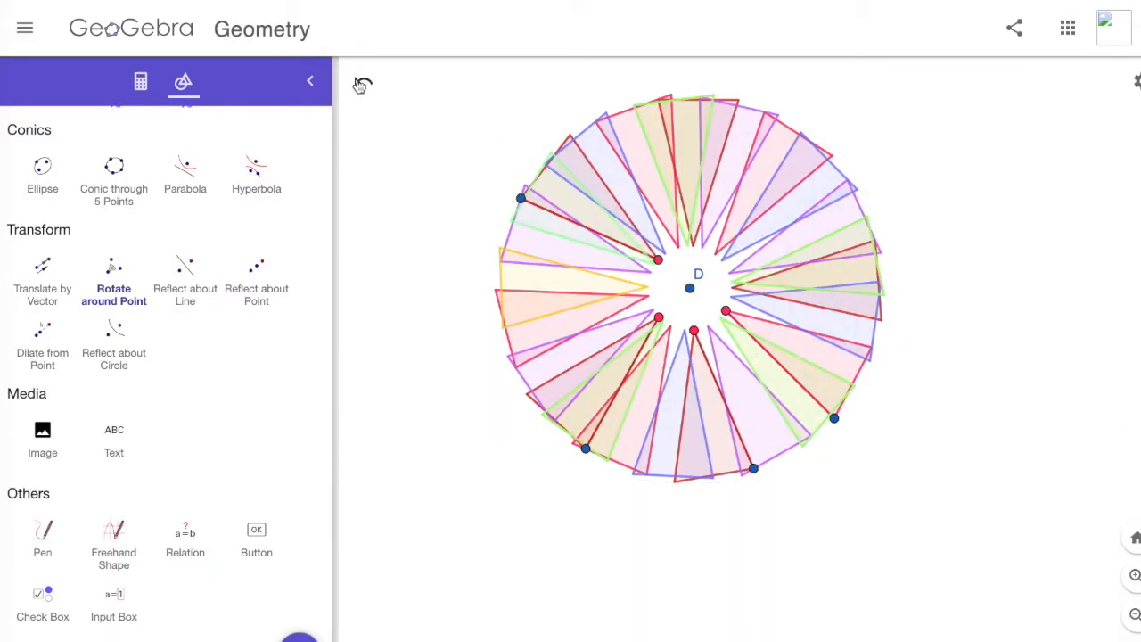
# Hide the stray vertex points and continue filling the ring with 137.5° rotated triangles in cyan, blue, yellow, gray and black.
pyautogui.click(744, 475)
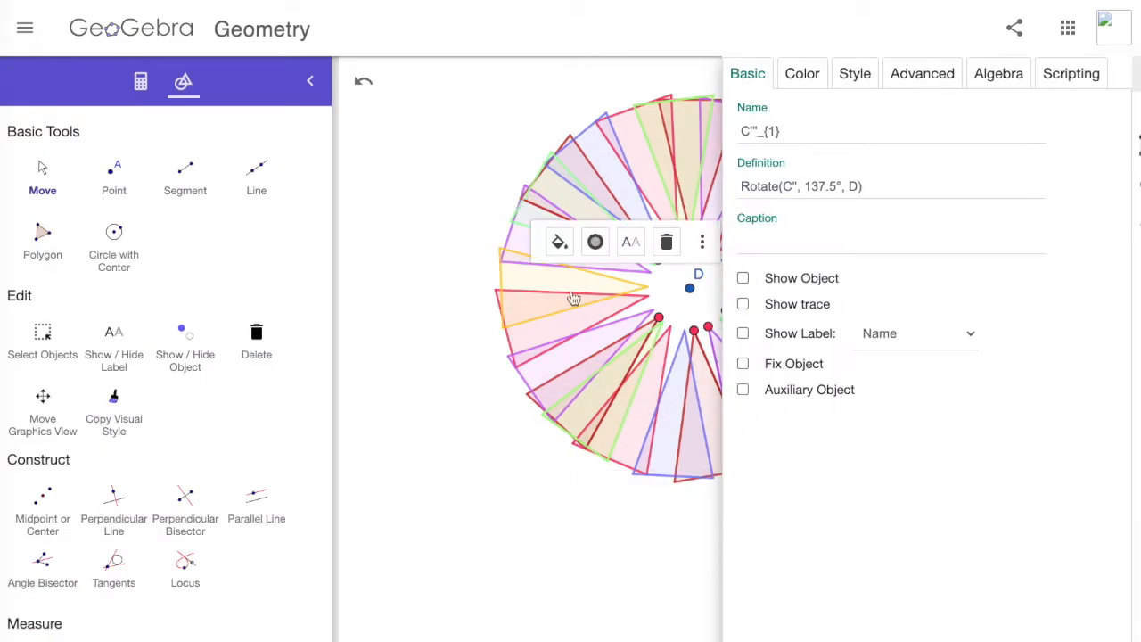
pyautogui.click(606, 238)
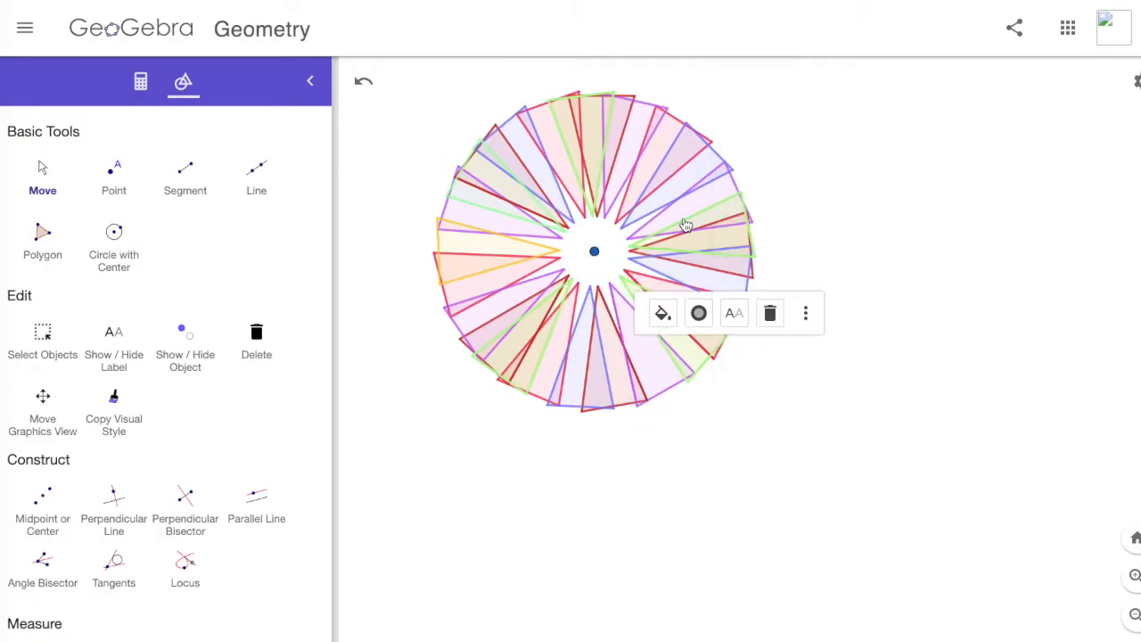
pyautogui.click(802, 73)
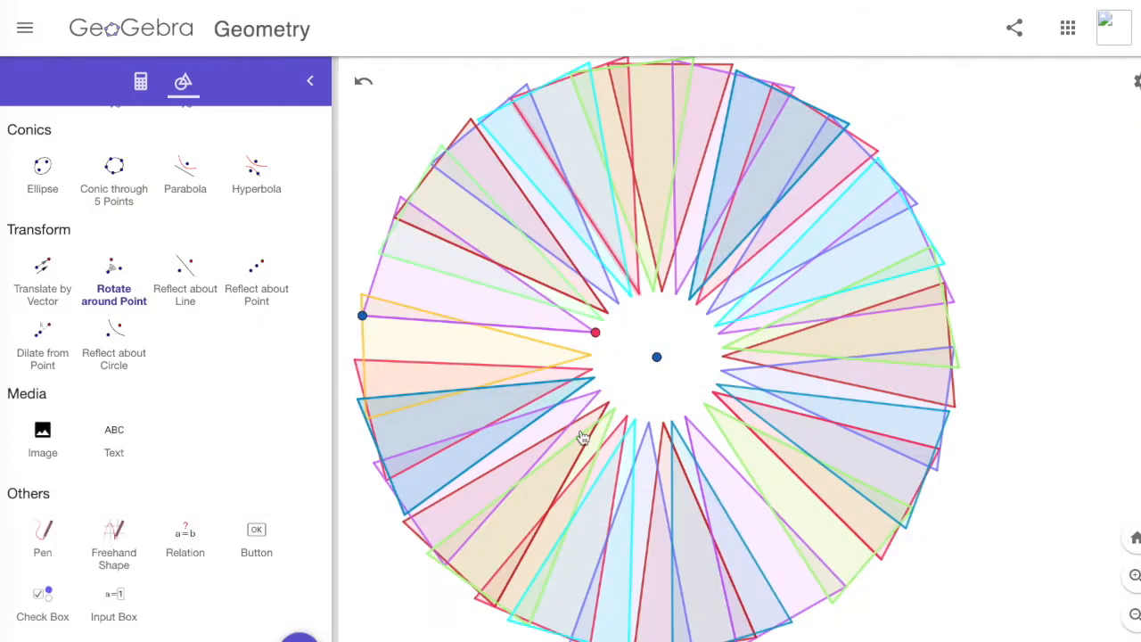
pyautogui.click(363, 81)
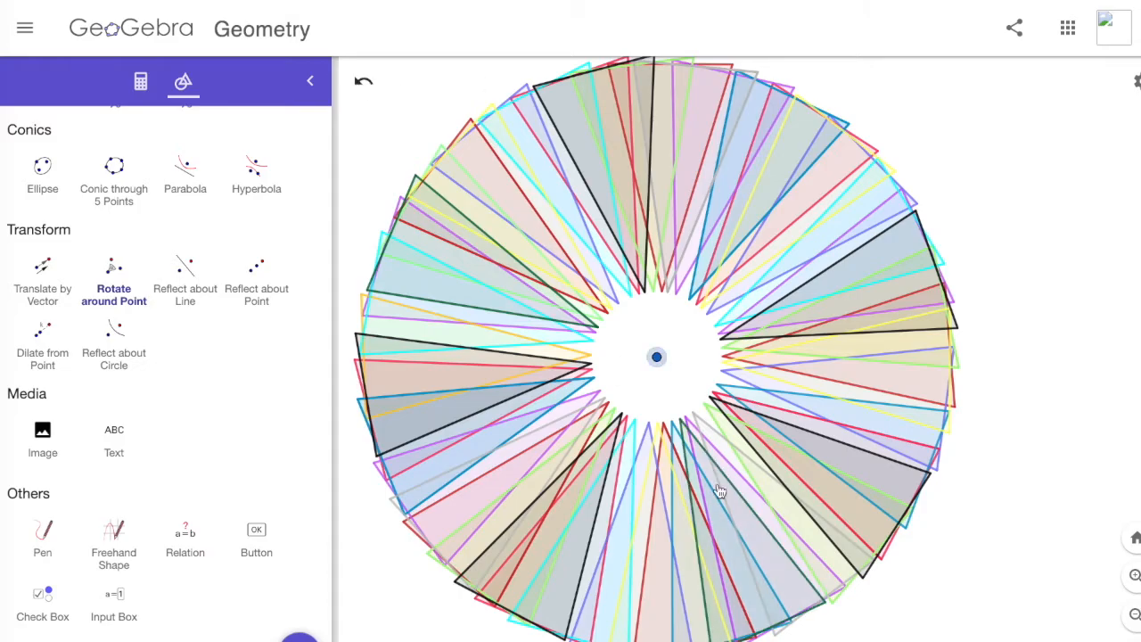
pyautogui.click(658, 357)
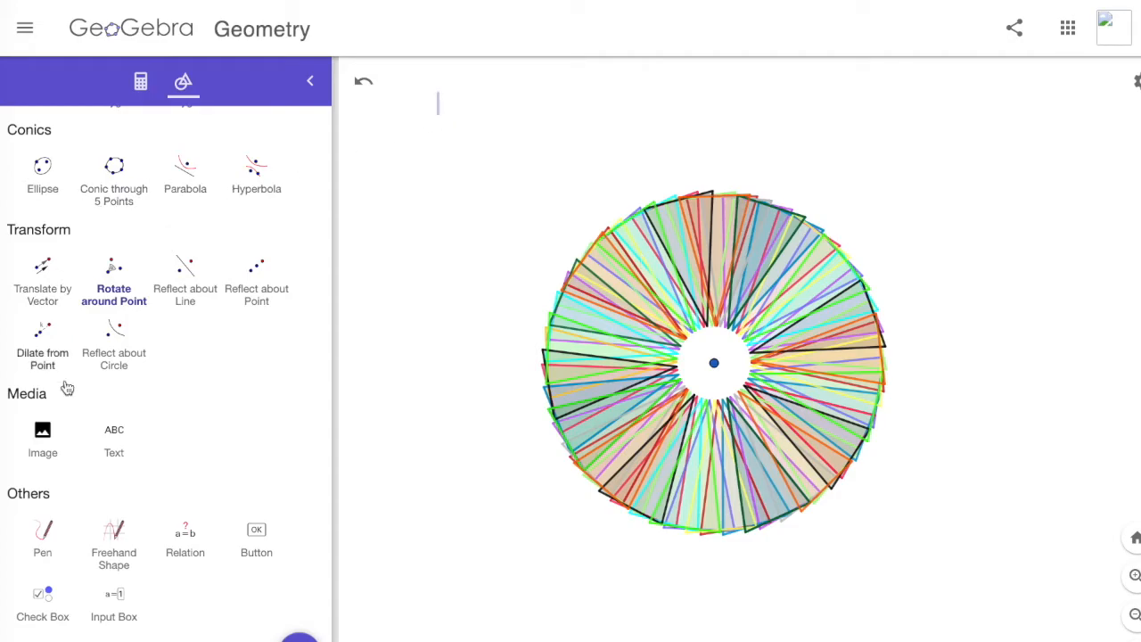
# Handwrite a Q-like symbol, a semicolon and the number 1 above the ring with the Pen tool.
pyautogui.click(35, 535)
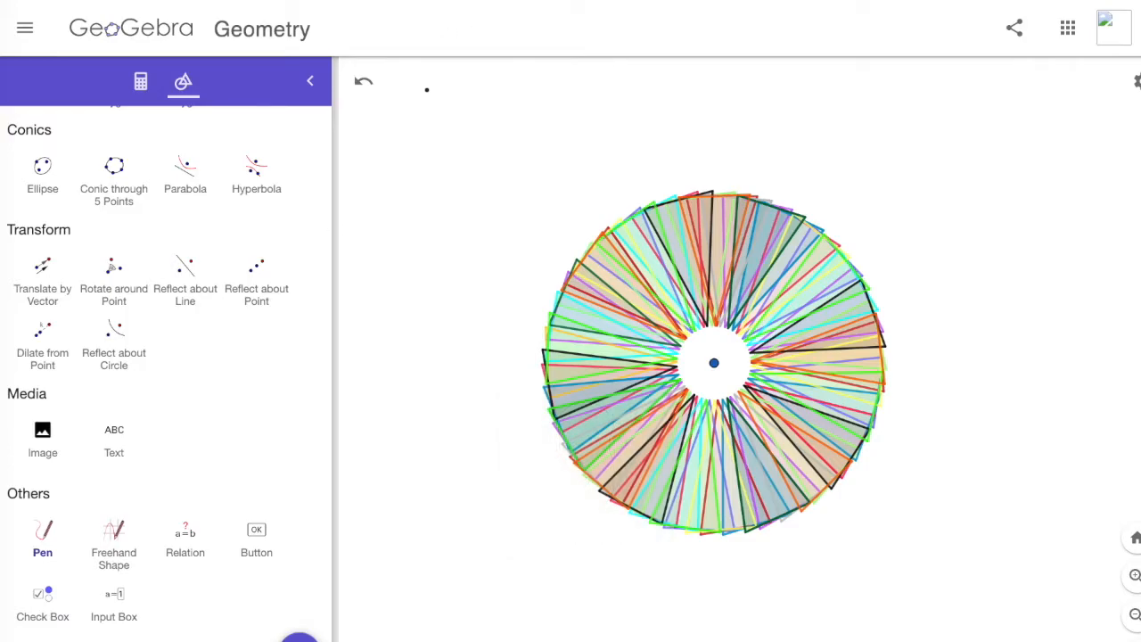
pyautogui.moveTo(432, 173); pyautogui.dragTo(465, 215)
pyautogui.moveTo(431, 171); pyautogui.dragTo(482, 199)
pyautogui.click(488, 146)
pyautogui.moveTo(539, 109); pyautogui.dragTo(540, 158)
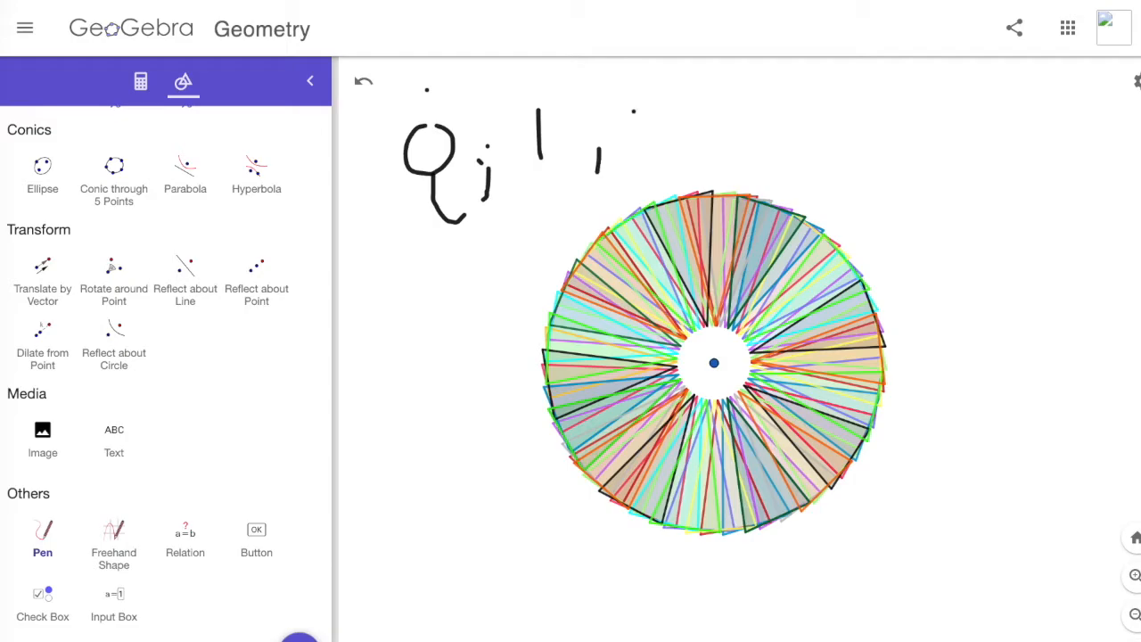
# Continue the handwritten sequence above the ring with 1, 2, 3, 5, 8 and 13.
pyautogui.moveTo(633, 111); pyautogui.dragTo(633, 148)
pyautogui.moveTo(720, 98); pyautogui.dragTo(743, 135)
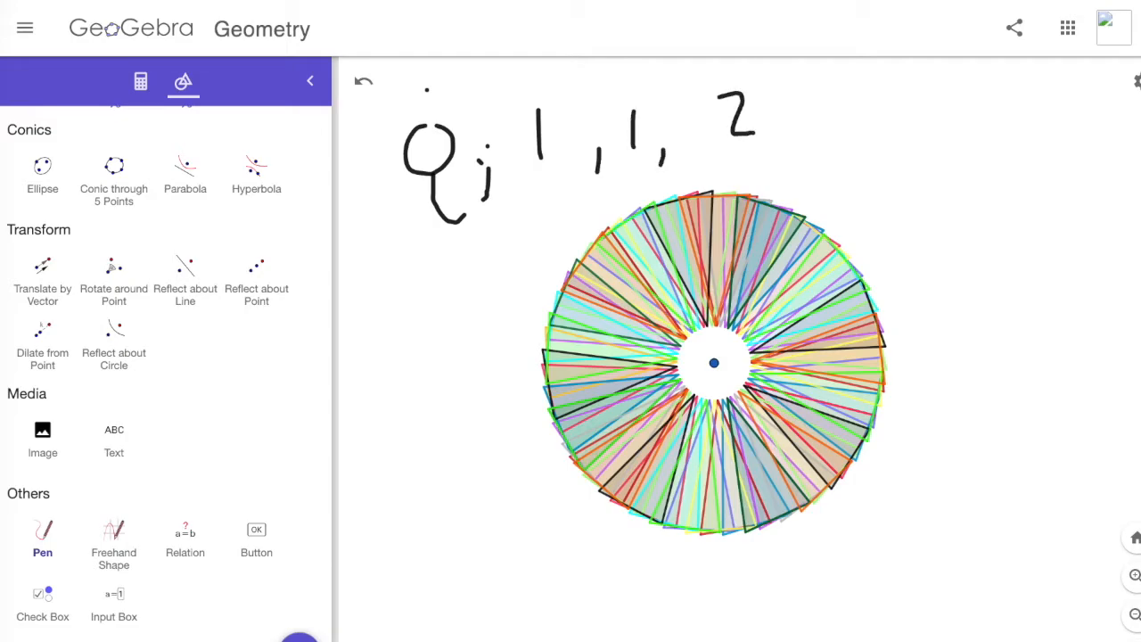
pyautogui.moveTo(813, 100)
pyautogui.mouseDown()
pyautogui.moveTo(825, 118)
pyautogui.moveTo(813, 135)
pyautogui.mouseUp()
pyautogui.moveTo(856, 135); pyautogui.dragTo(848, 156)
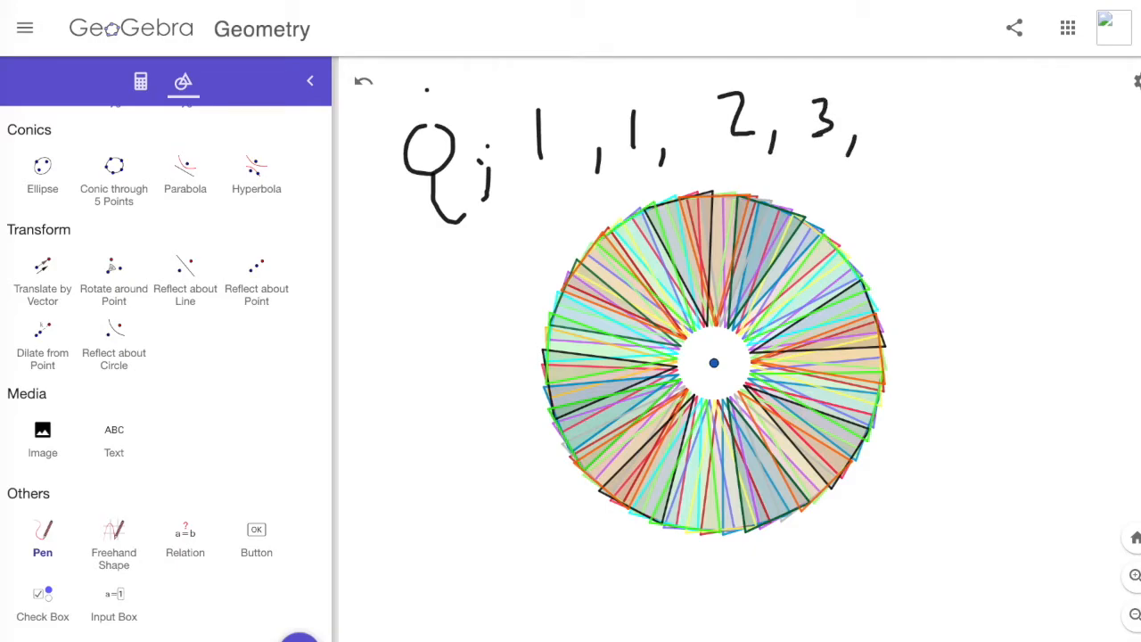
pyautogui.moveTo(878, 80)
pyautogui.mouseDown()
pyautogui.moveTo(882, 124)
pyautogui.moveTo(914, 143)
pyautogui.mouseUp()
pyautogui.moveTo(982, 111)
pyautogui.mouseDown()
pyautogui.moveTo(950, 141)
pyautogui.moveTo(980, 112)
pyautogui.moveTo(1059, 144)
pyautogui.mouseUp()
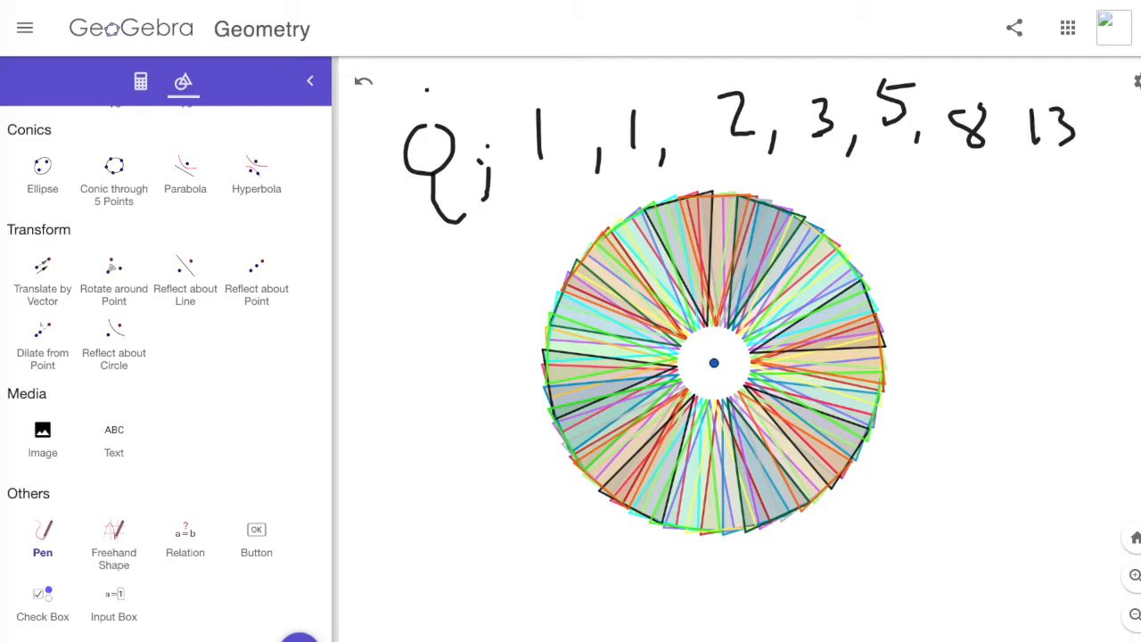
# Try to handwrite 34 and a 5 below the 13, and undo these strokes.
pyautogui.moveTo(930, 175)
pyautogui.mouseDown()
pyautogui.moveTo(933, 207)
pyautogui.moveTo(985, 198)
pyautogui.mouseUp()
pyautogui.moveTo(984, 179)
pyautogui.mouseDown()
pyautogui.moveTo(984, 215)
pyautogui.moveTo(947, 275)
pyautogui.moveTo(971, 234)
pyautogui.mouseUp()
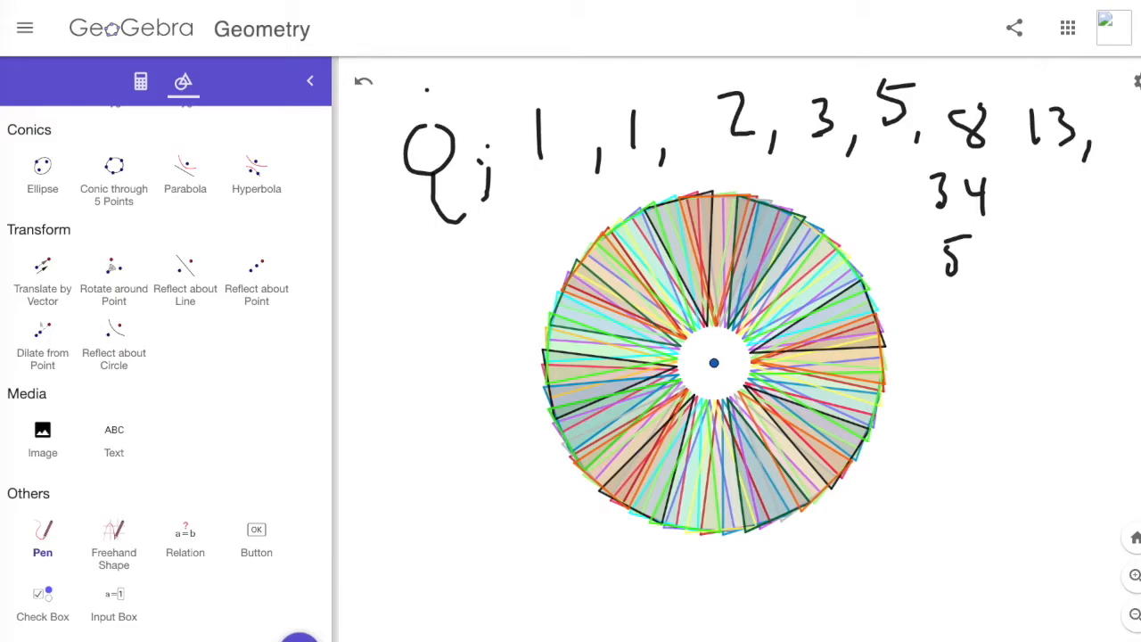
pyautogui.click(364, 85)
pyautogui.click(364, 84)
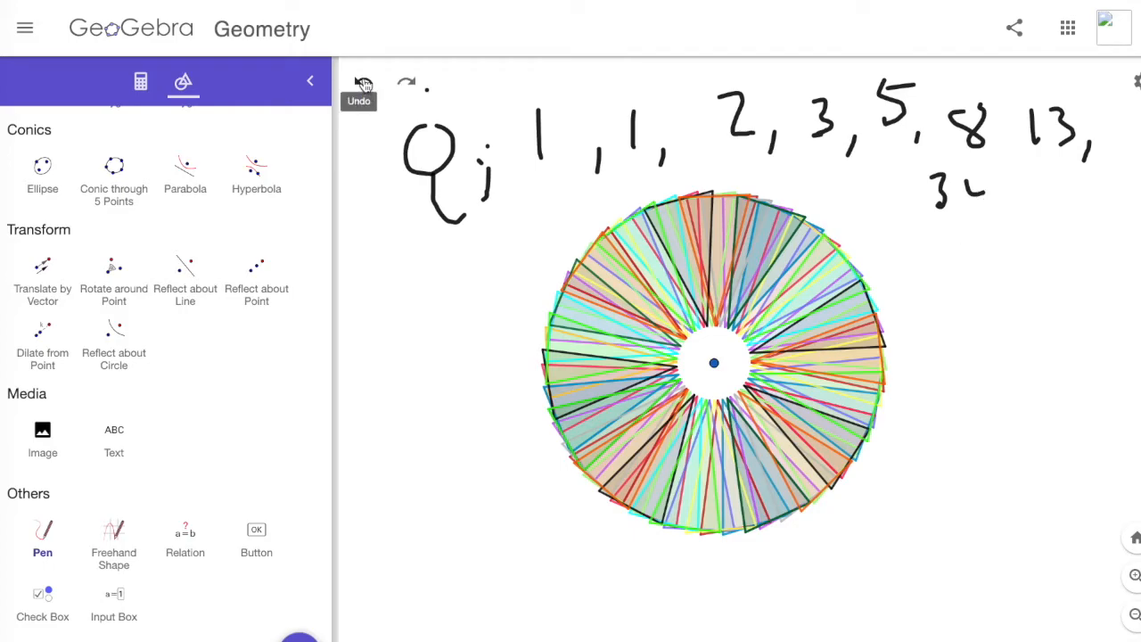
pyautogui.click(364, 85)
pyautogui.click(364, 85)
# Handwrite 21, 34 and 55 below one another on the right side of the ring.
pyautogui.moveTo(921, 199); pyautogui.dragTo(943, 228)
pyautogui.moveTo(950, 196)
pyautogui.mouseDown()
pyautogui.moveTo(966, 284)
pyautogui.moveTo(953, 298)
pyautogui.mouseUp()
pyautogui.moveTo(984, 259); pyautogui.dragTo(1004, 275)
pyautogui.moveTo(1000, 255); pyautogui.dragTo(1002, 291)
pyautogui.moveTo(952, 372)
pyautogui.mouseDown()
pyautogui.moveTo(951, 408)
pyautogui.moveTo(984, 362)
pyautogui.mouseUp()
pyautogui.moveTo(996, 362)
pyautogui.mouseDown()
pyautogui.moveTo(1000, 403)
pyautogui.moveTo(1039, 355)
pyautogui.mouseUp()
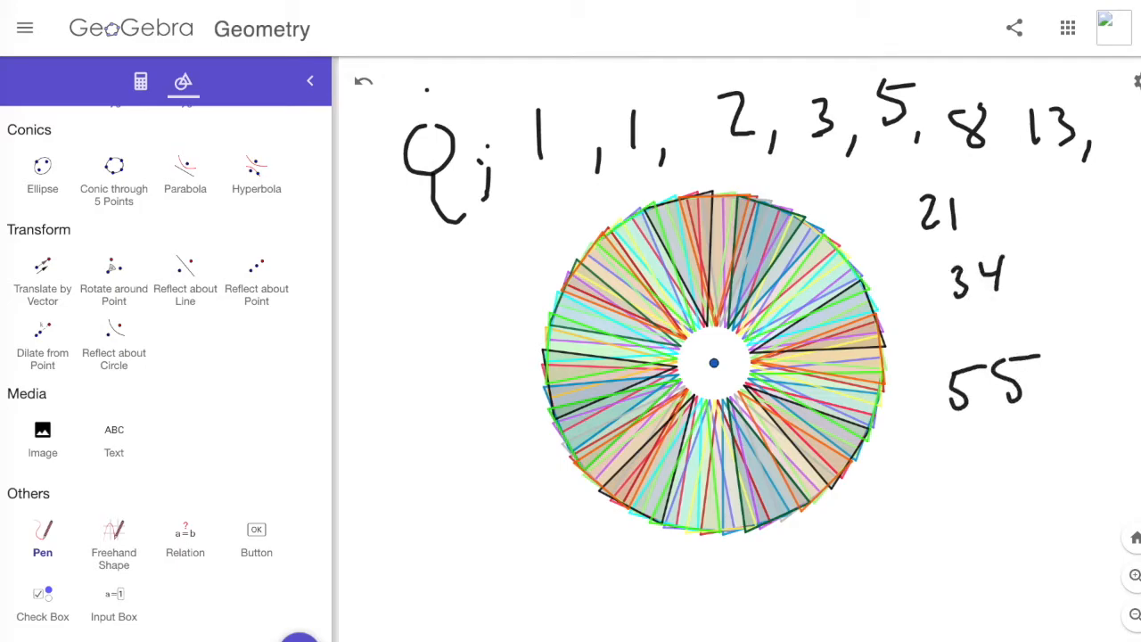
# Handwrite 89 and 144 below the 55.
pyautogui.moveTo(936, 451)
pyautogui.mouseDown()
pyautogui.moveTo(920, 471)
pyautogui.moveTo(933, 453)
pyautogui.mouseUp()
pyautogui.moveTo(973, 449)
pyautogui.mouseDown()
pyautogui.moveTo(959, 462)
pyautogui.moveTo(975, 482)
pyautogui.moveTo(952, 537)
pyautogui.mouseUp()
pyautogui.moveTo(947, 510)
pyautogui.mouseDown()
pyautogui.moveTo(945, 551)
pyautogui.moveTo(979, 539)
pyautogui.mouseUp()
pyautogui.moveTo(984, 504); pyautogui.dragTo(979, 567)
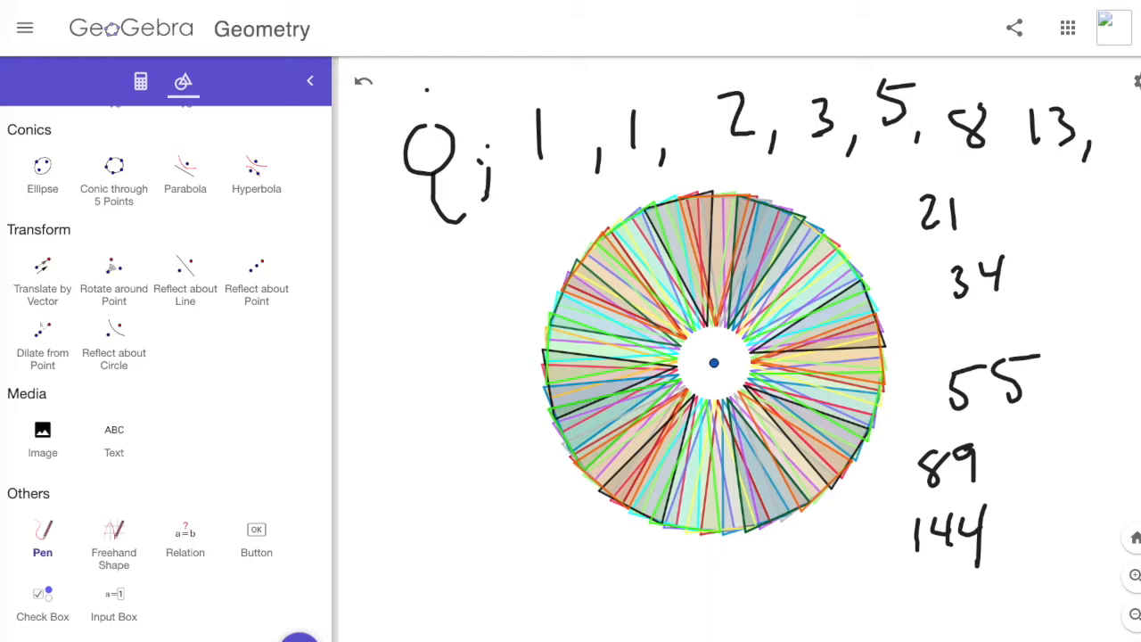
# Undo the handwritten numbers 144, 89, 55, 34 and 21 beside the ring.
pyautogui.click(372, 92)
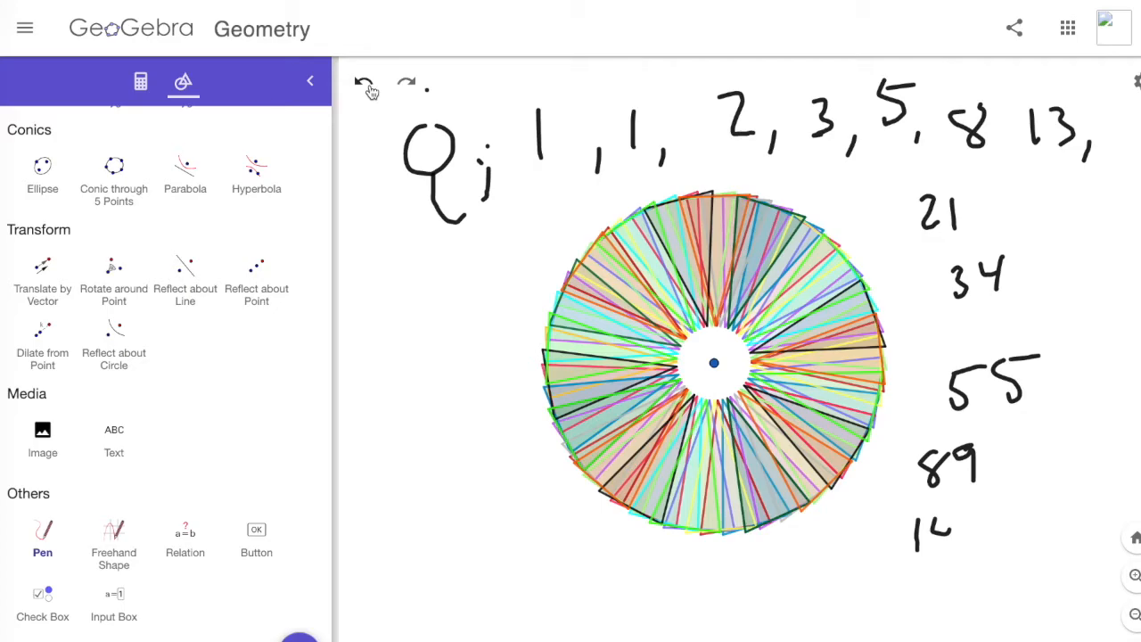
pyautogui.click(371, 89)
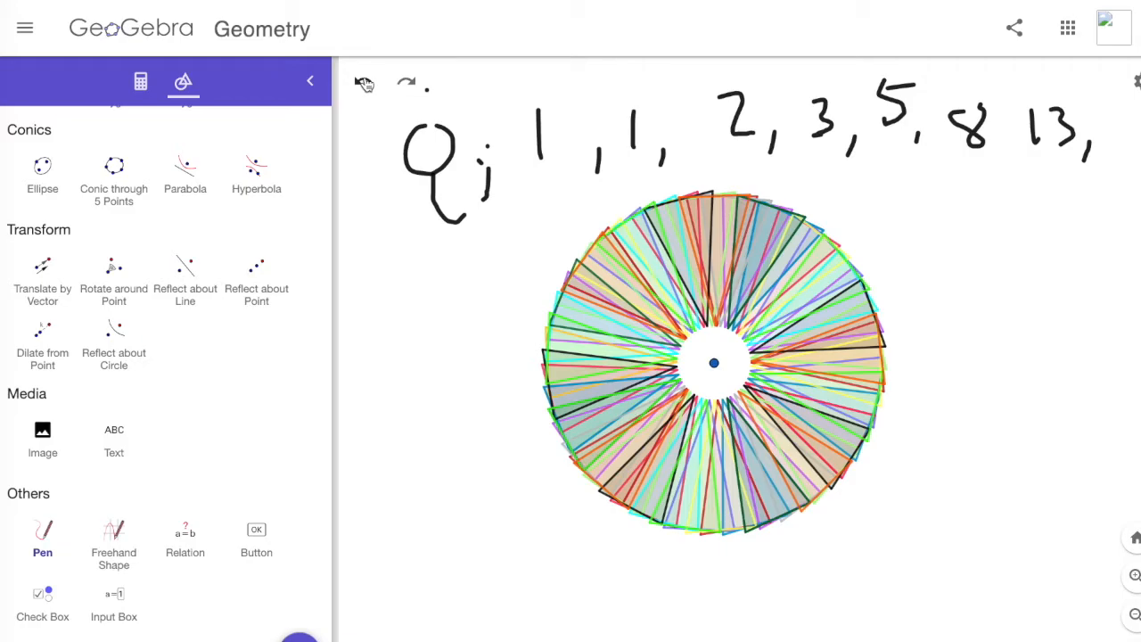
# Undo the handwritten sequence 1, 1, 2, 3, 5, 8, 13 and the Q in front of it above the ring.
pyautogui.click(367, 81)
pyautogui.click(366, 81)
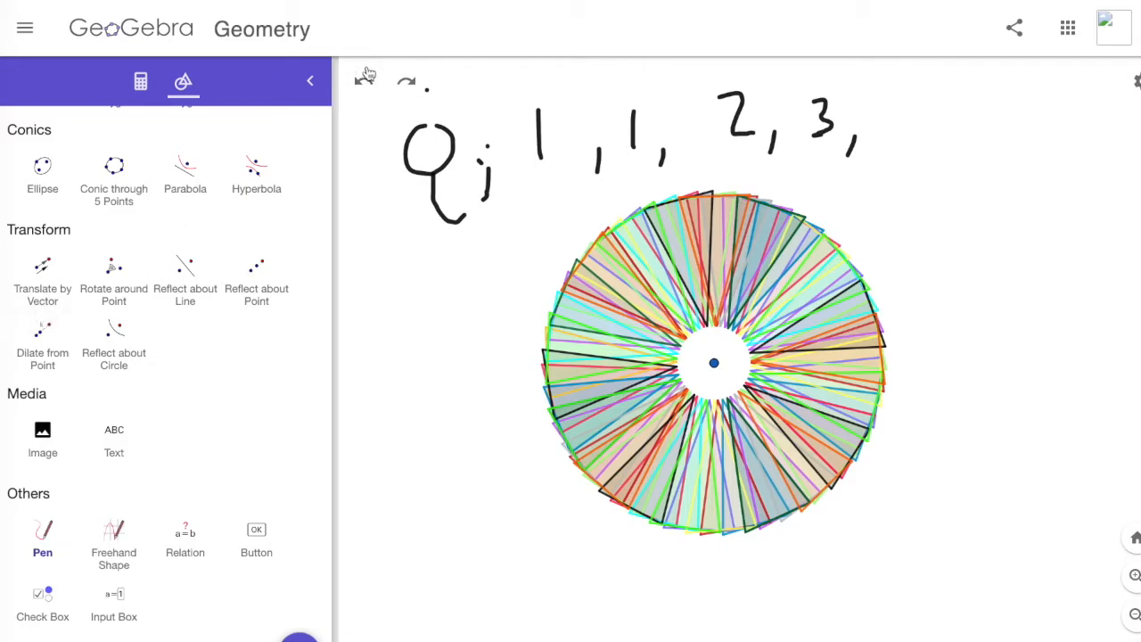
pyautogui.click(366, 81)
pyautogui.click(366, 81)
pyautogui.click(366, 81)
pyautogui.click(366, 81)
pyautogui.click(366, 81)
pyautogui.click(366, 81)
pyautogui.click(366, 81)
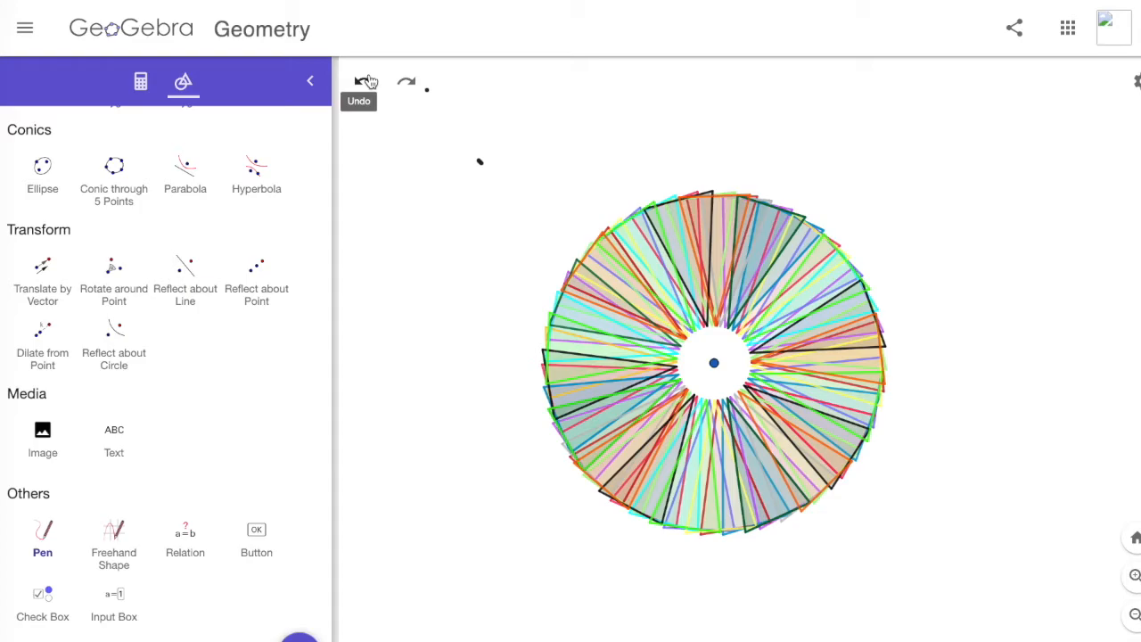
# Switch to the Move tool and collapse the tool list to enlarge the drawing area.
pyautogui.scroll(10, 184, 279)
pyautogui.click(51, 153)
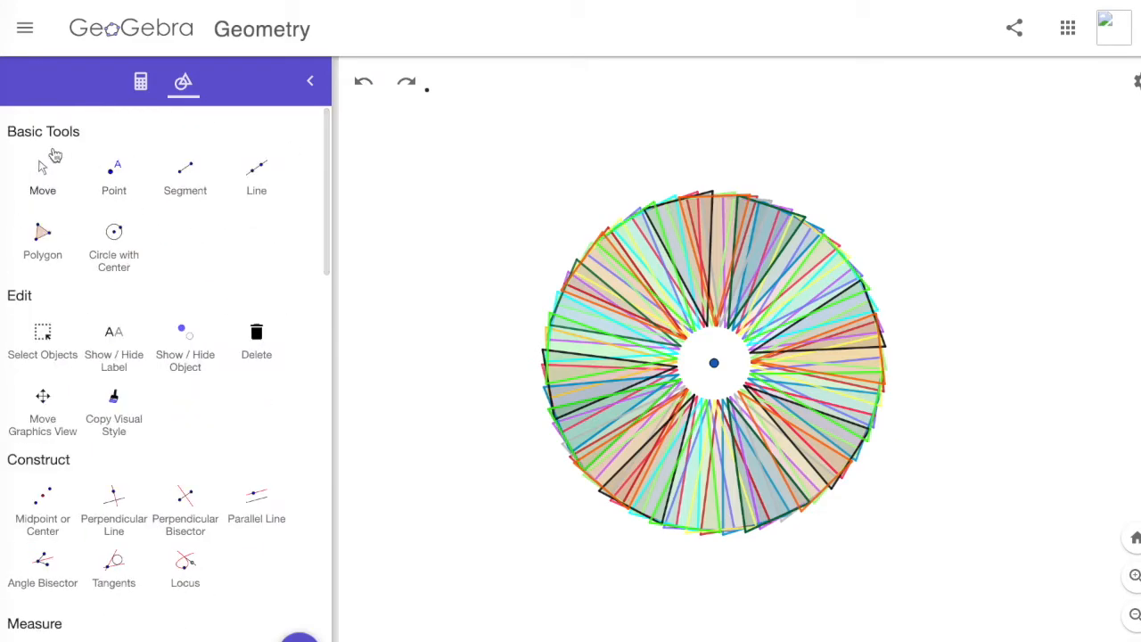
pyautogui.scroll(3, 490, 336)
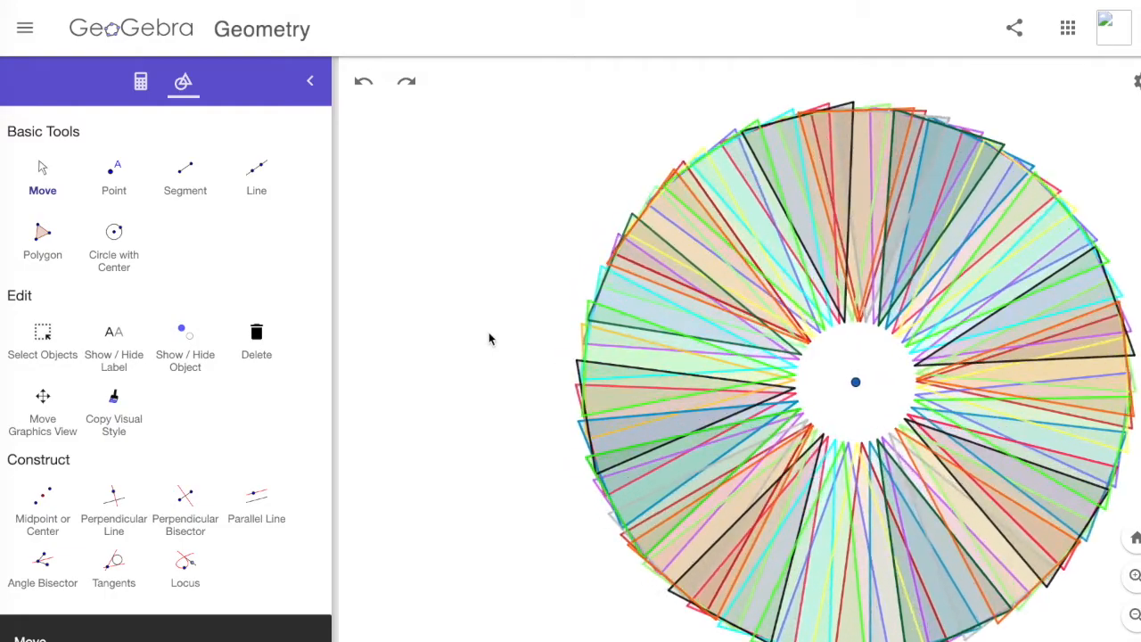
pyautogui.click(309, 89)
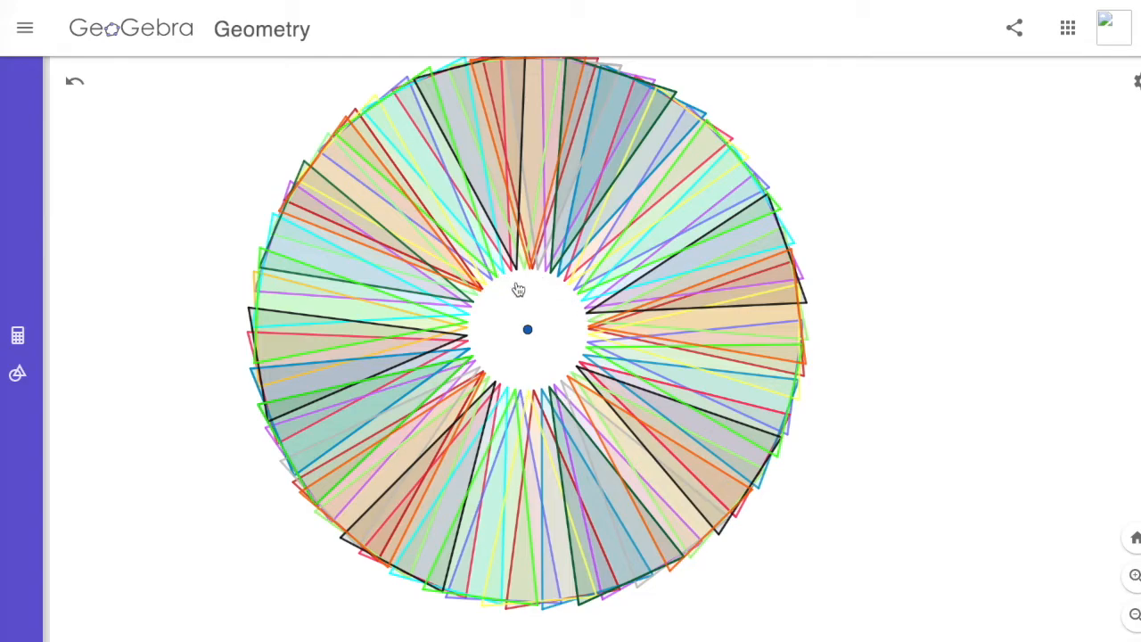
# Move the ring's center point to the triangle tips, out to a wide open ring, and back inside the triangles for a compact disc.
pyautogui.rightClick(530, 384)
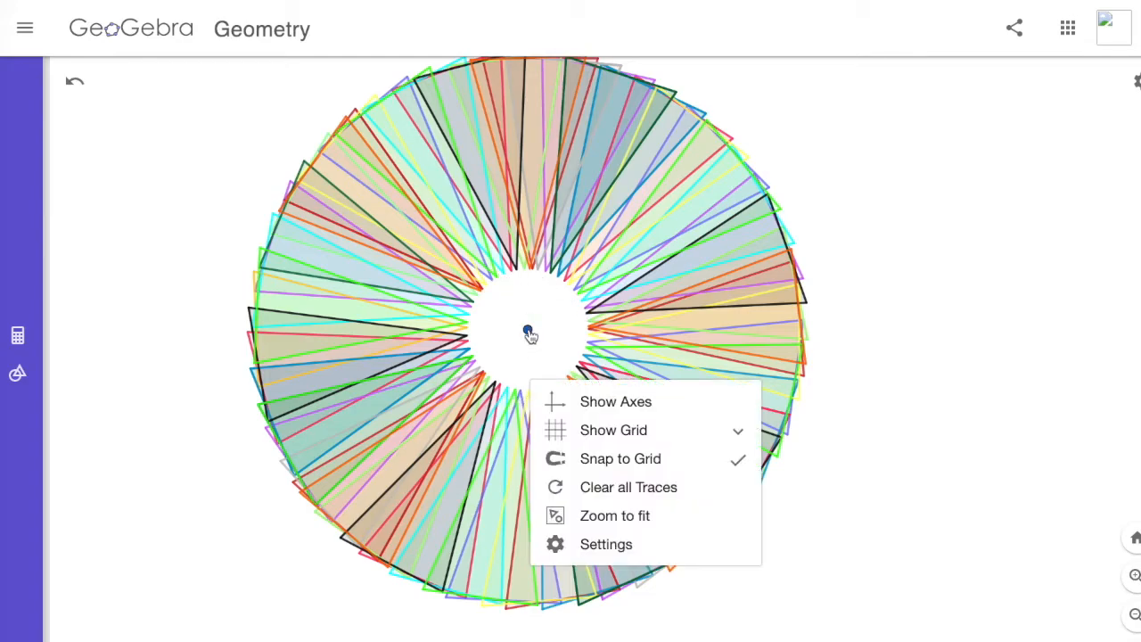
pyautogui.click(535, 278)
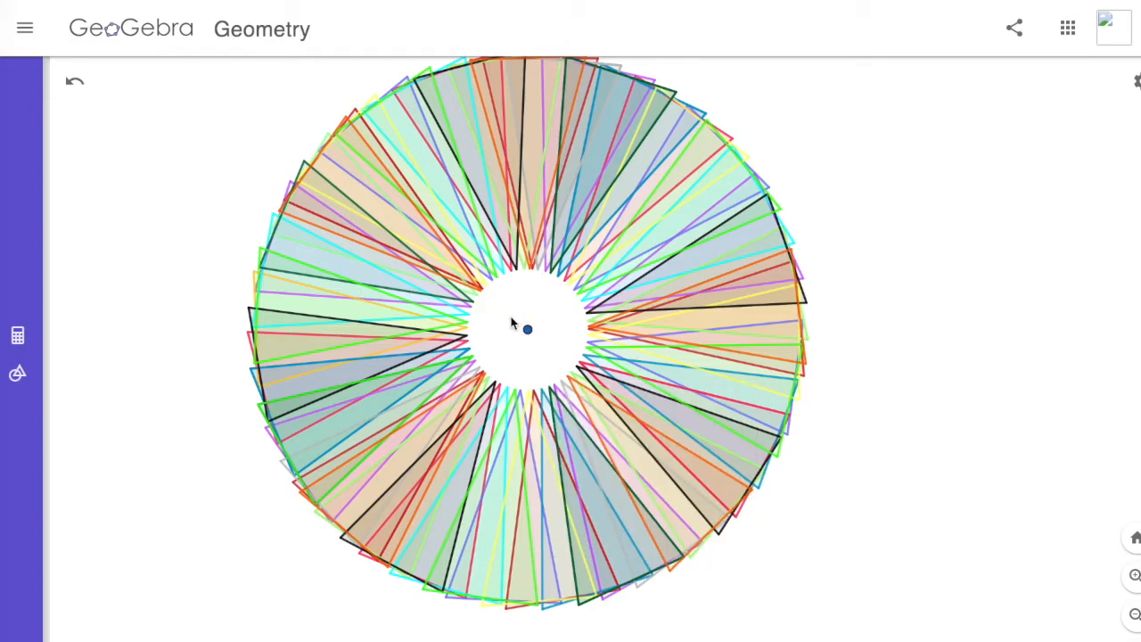
pyautogui.scroll(-5, 529, 332)
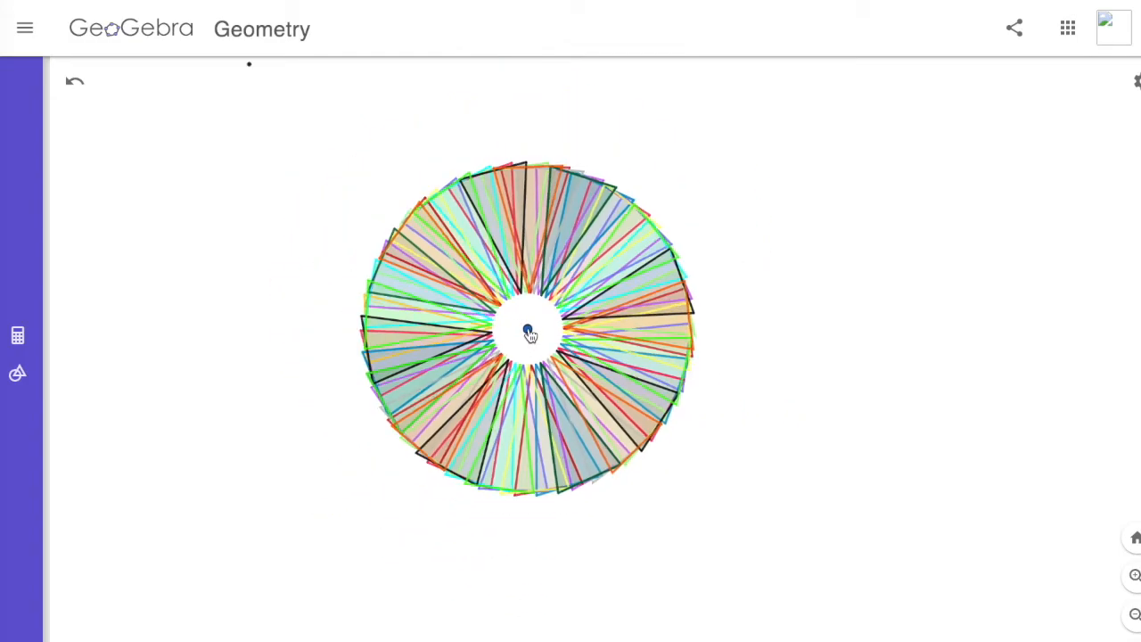
pyautogui.scroll(6, 526, 335)
pyautogui.scroll(-4, 519, 361)
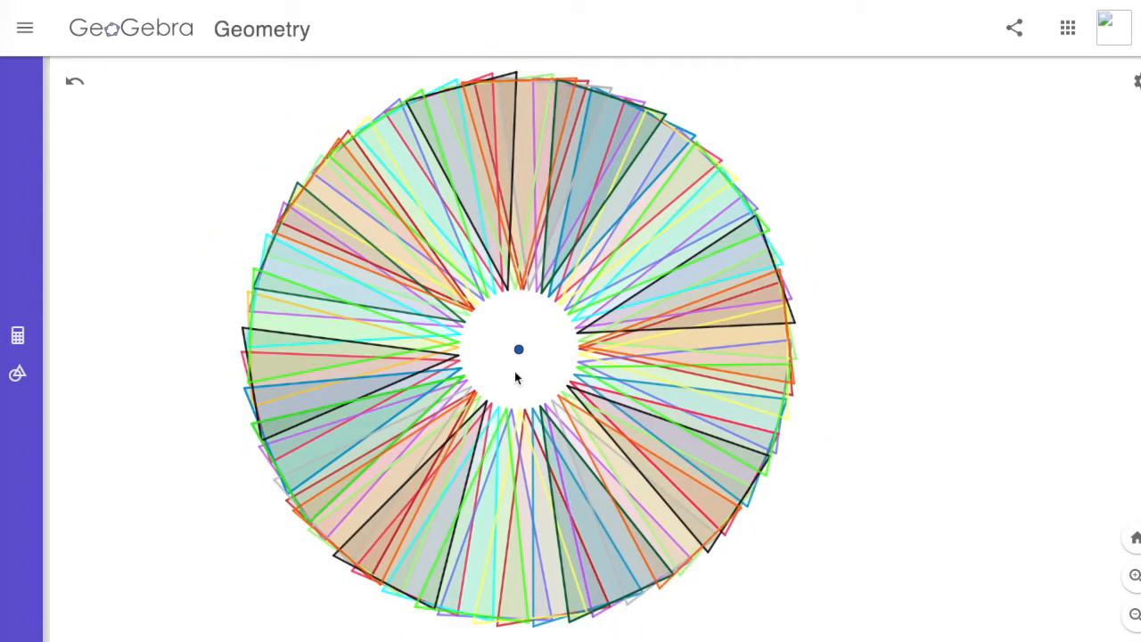
pyautogui.moveTo(517, 361); pyautogui.dragTo(522, 330)
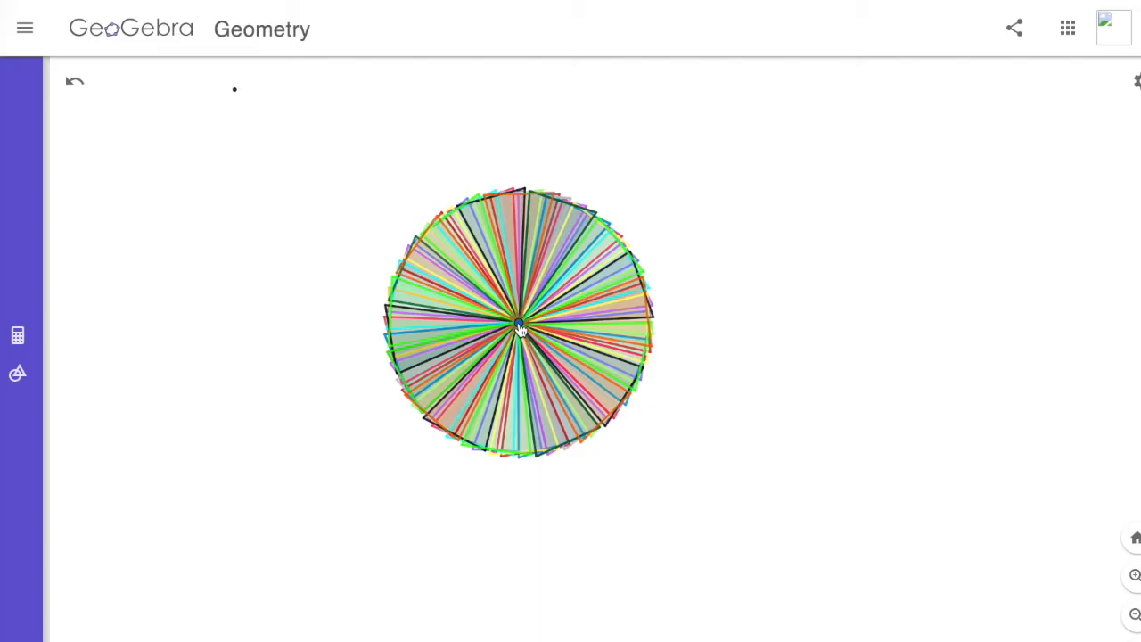
pyautogui.moveTo(521, 330); pyautogui.dragTo(586, 346)
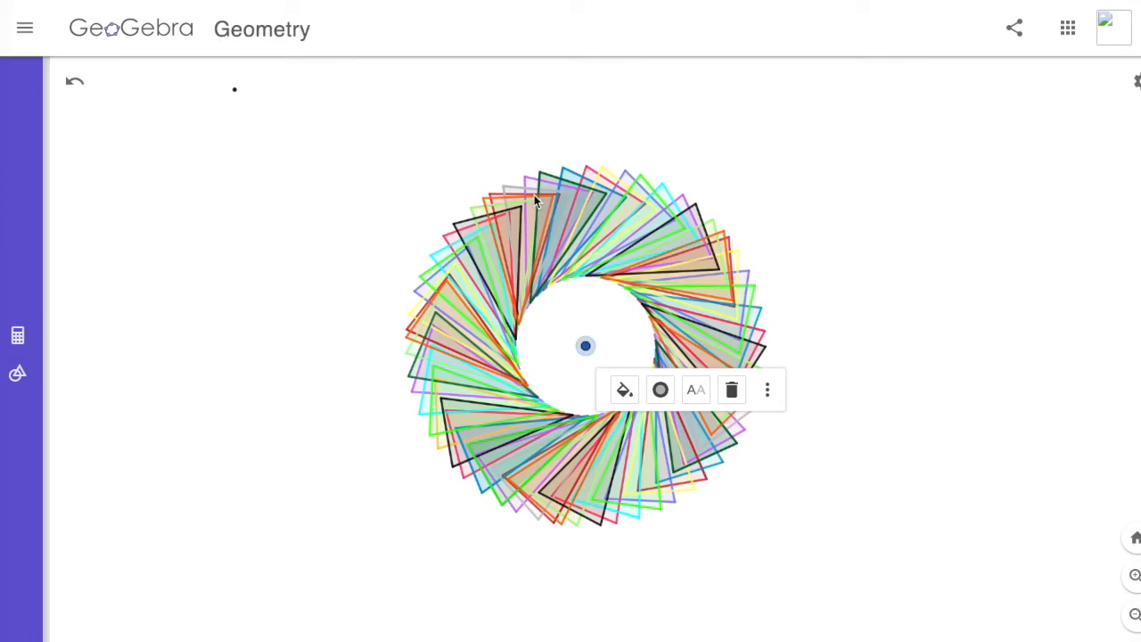
pyautogui.click(585, 348)
pyautogui.moveTo(454, 343); pyautogui.dragTo(339, 348)
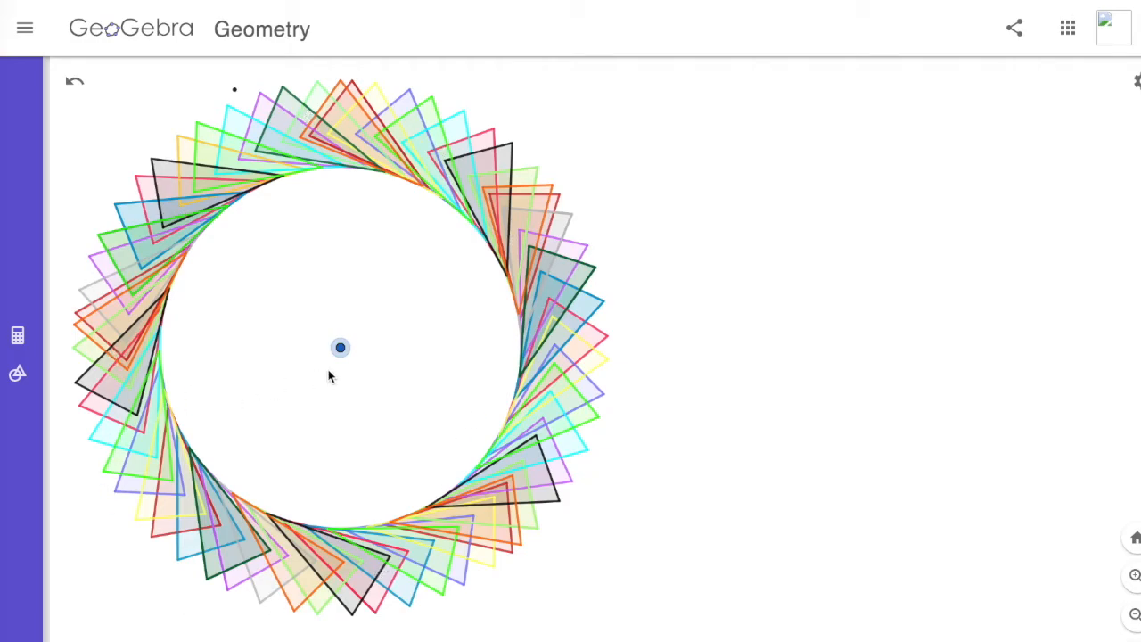
pyautogui.moveTo(341, 349); pyautogui.dragTo(535, 255)
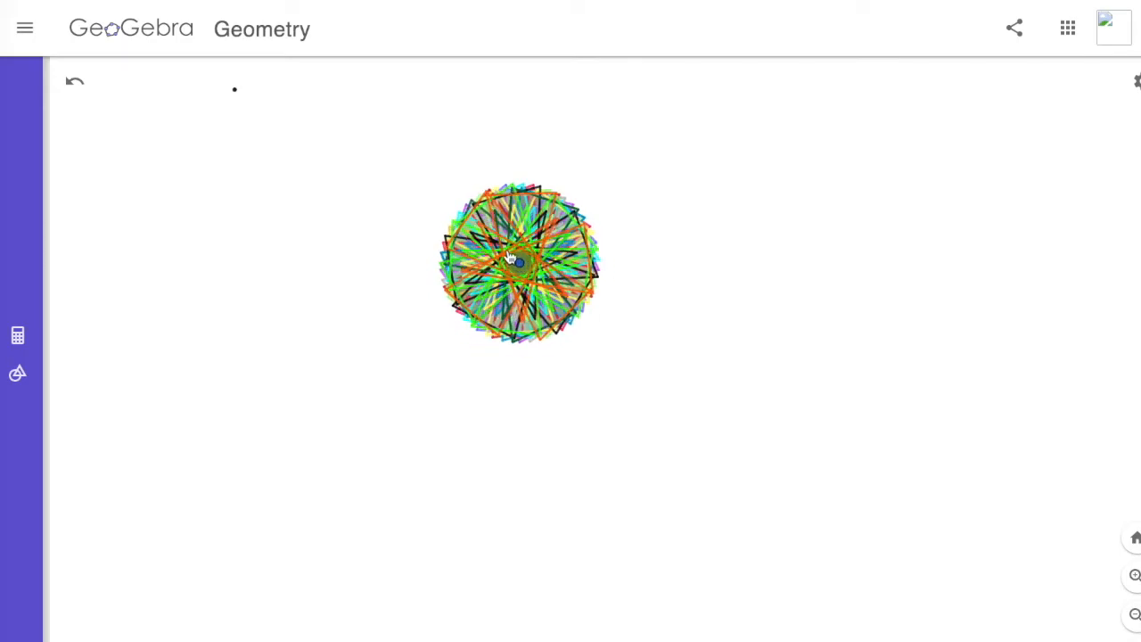
# Reposition the center point repeatedly around the original triangle to vary the ring between open wreaths, overlapping pinwheels and a nearly closed disc.
pyautogui.moveTo(378, 303); pyautogui.dragTo(552, 336)
pyautogui.moveTo(439, 310); pyautogui.dragTo(553, 318)
pyautogui.moveTo(392, 316); pyautogui.dragTo(600, 310)
pyautogui.moveTo(505, 272); pyautogui.dragTo(583, 226)
pyautogui.moveTo(465, 287); pyautogui.dragTo(472, 385)
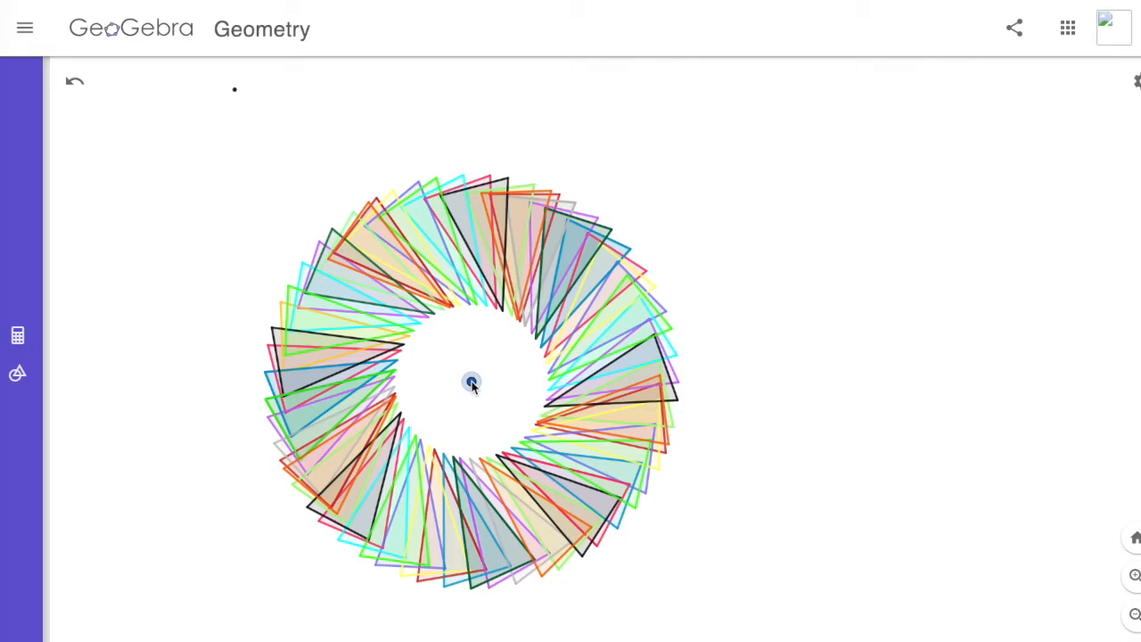
pyautogui.moveTo(474, 387); pyautogui.dragTo(572, 297)
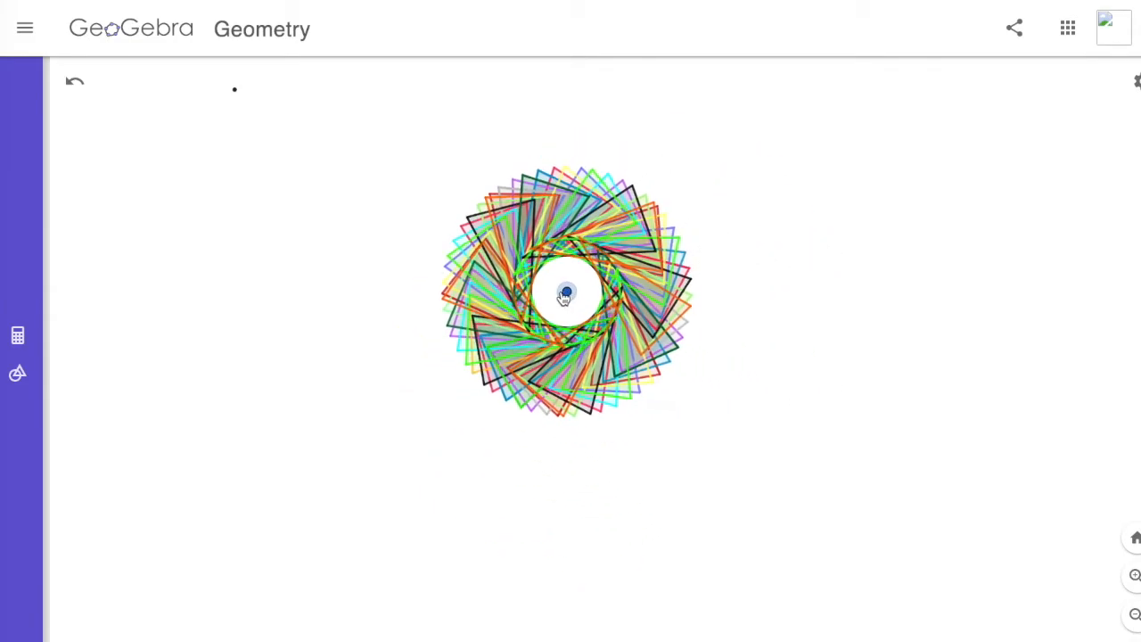
pyautogui.moveTo(464, 303); pyautogui.dragTo(471, 324)
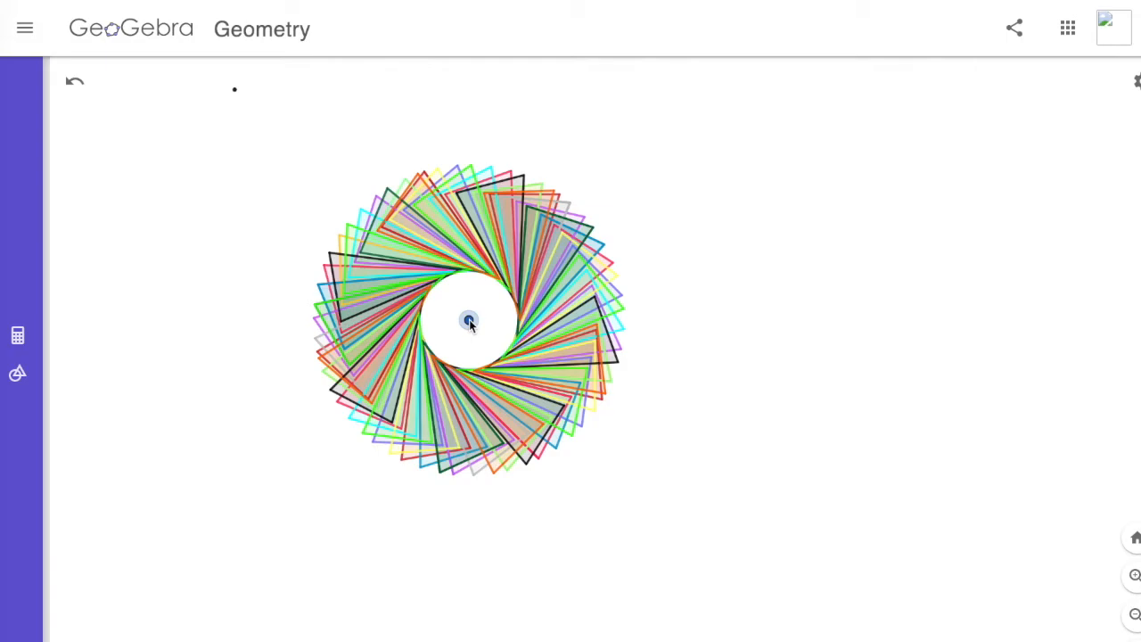
pyautogui.moveTo(469, 322); pyautogui.dragTo(508, 312)
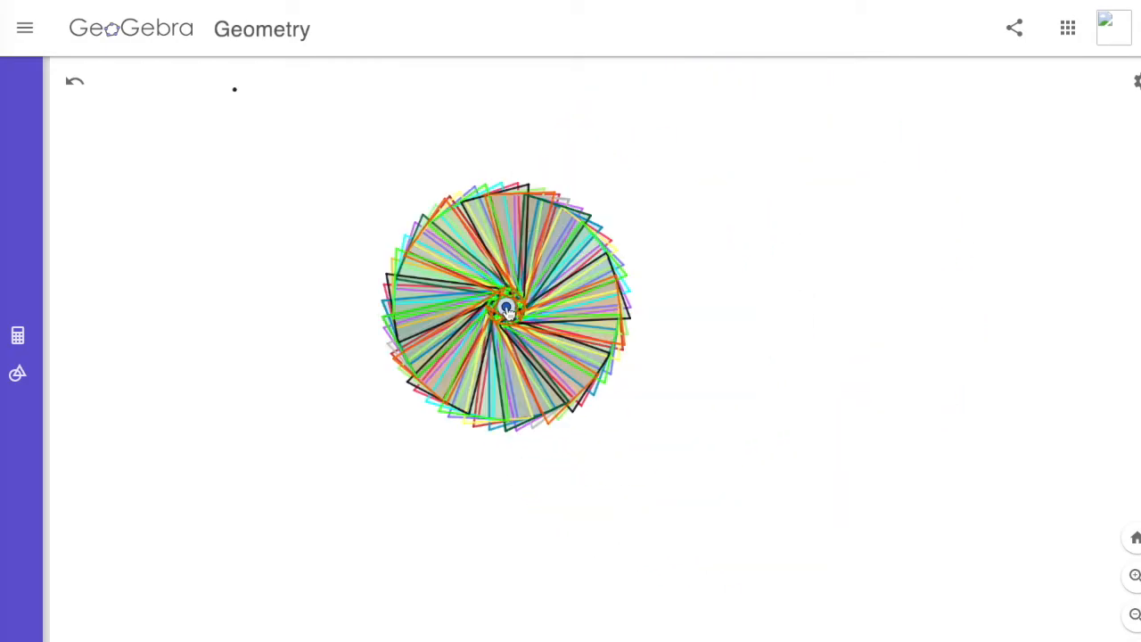
pyautogui.moveTo(428, 319); pyautogui.dragTo(498, 337)
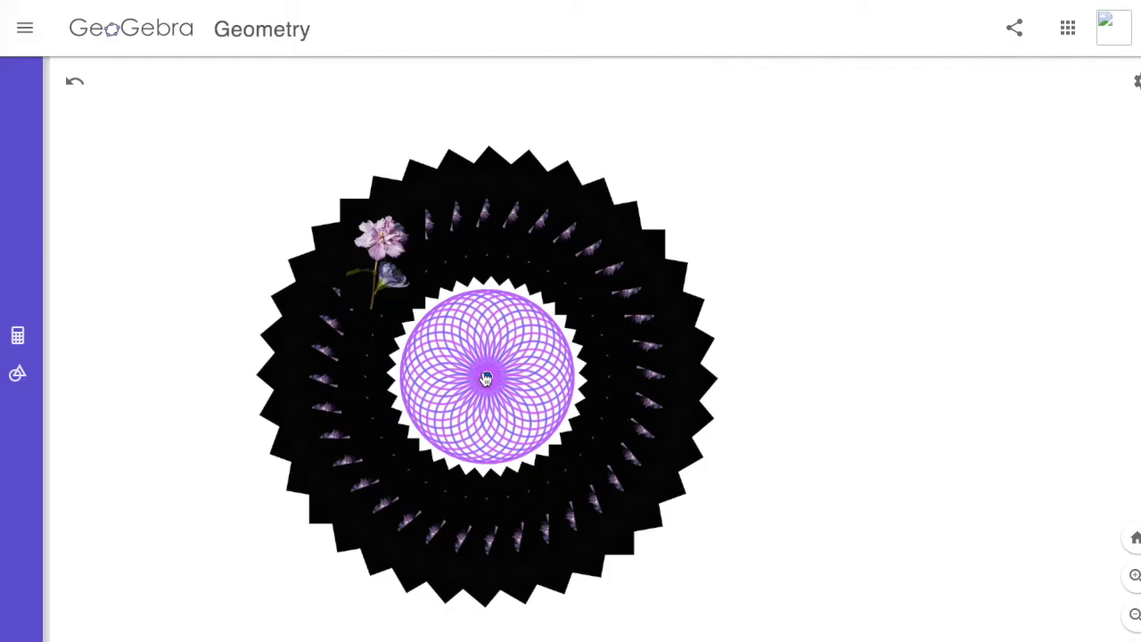
# Move the center point of the flower-image and circle pattern away from the circles to spread them into a wide ring.
pyautogui.moveTo(543, 379); pyautogui.dragTo(468, 332)
pyautogui.moveTo(371, 355); pyautogui.dragTo(529, 325)
pyautogui.moveTo(532, 375); pyautogui.dragTo(551, 297)
pyautogui.scroll(8, 551, 297)
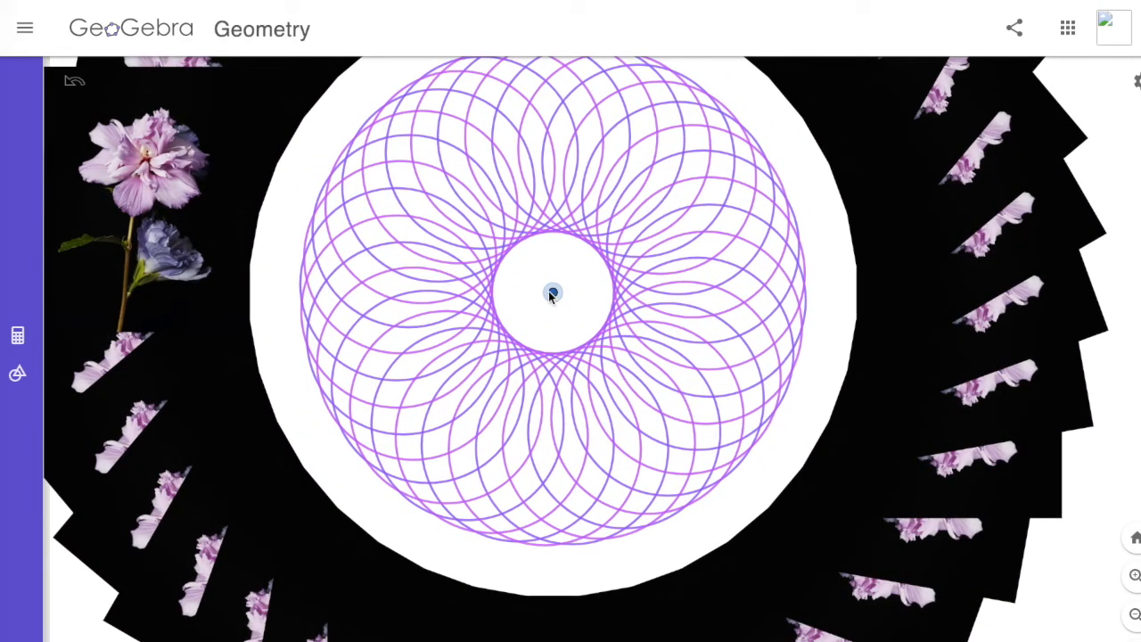
pyautogui.moveTo(552, 297); pyautogui.dragTo(375, 476)
pyautogui.moveTo(458, 470); pyautogui.dragTo(817, 390)
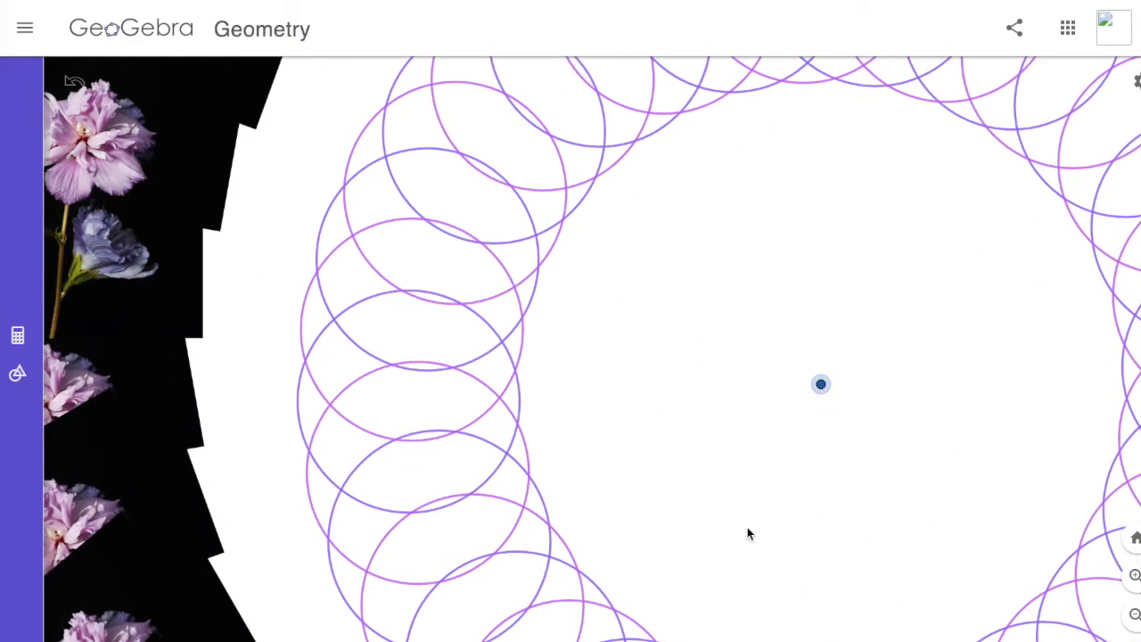
# Move the center point onto the flower image and around it to vary the image and circle rings, ending with the flowers inside the circles.
pyautogui.scroll(-10, 747, 527)
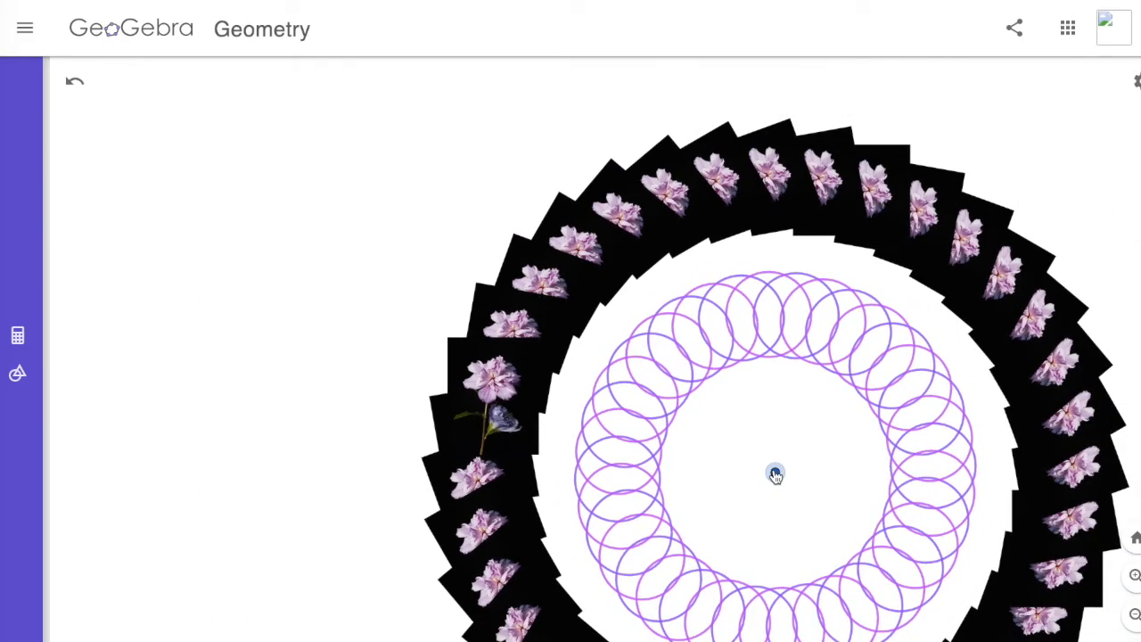
pyautogui.moveTo(774, 473); pyautogui.dragTo(539, 368)
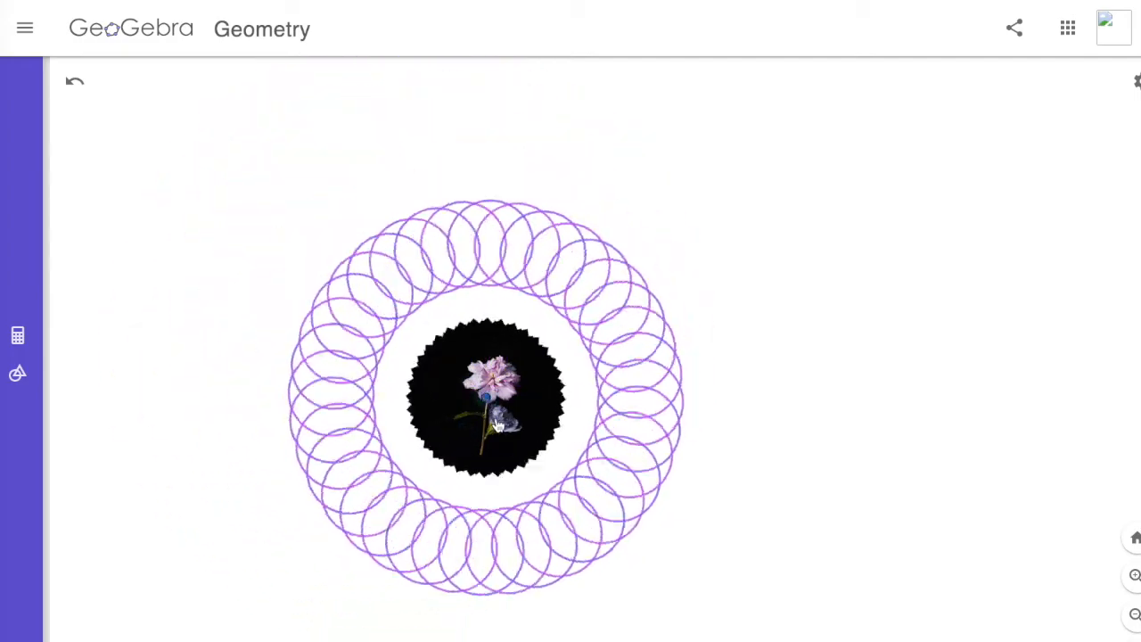
pyautogui.moveTo(497, 426); pyautogui.dragTo(374, 635)
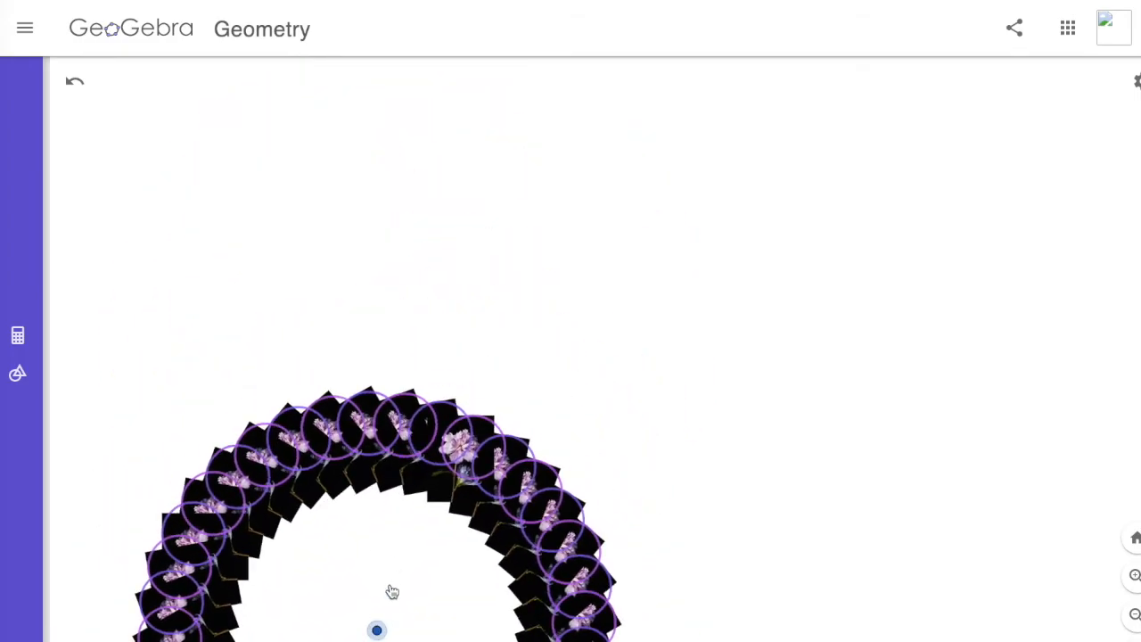
pyautogui.moveTo(462, 432); pyautogui.dragTo(505, 333)
pyautogui.moveTo(437, 329); pyautogui.dragTo(407, 441)
pyautogui.moveTo(514, 491); pyautogui.dragTo(479, 470)
pyautogui.moveTo(395, 365); pyautogui.dragTo(540, 440)
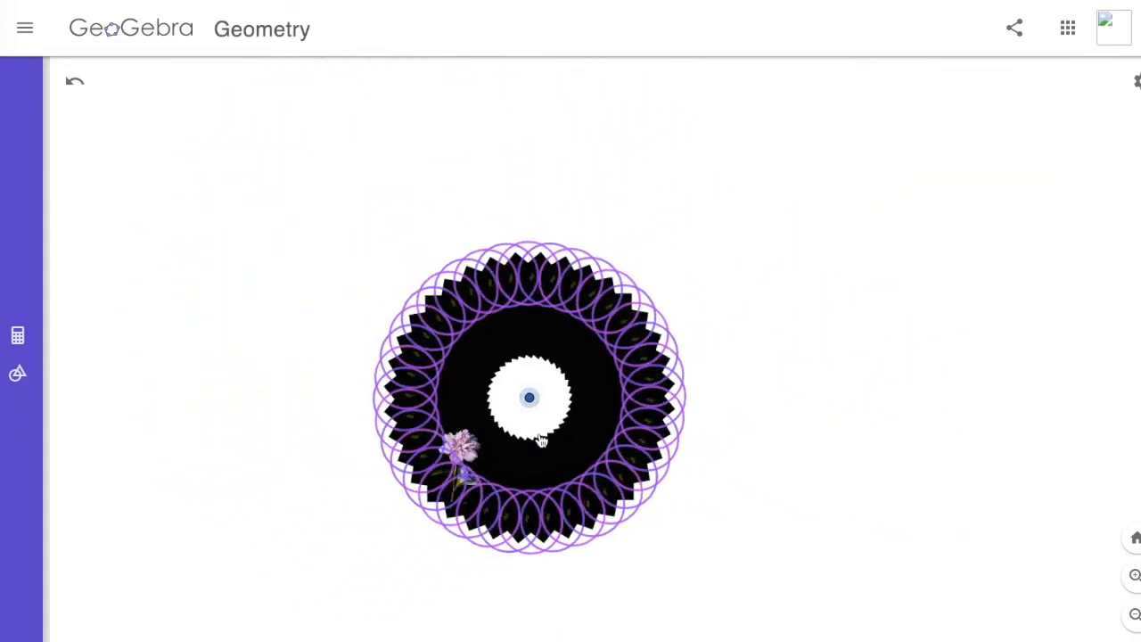
pyautogui.moveTo(398, 369); pyautogui.dragTo(446, 298)
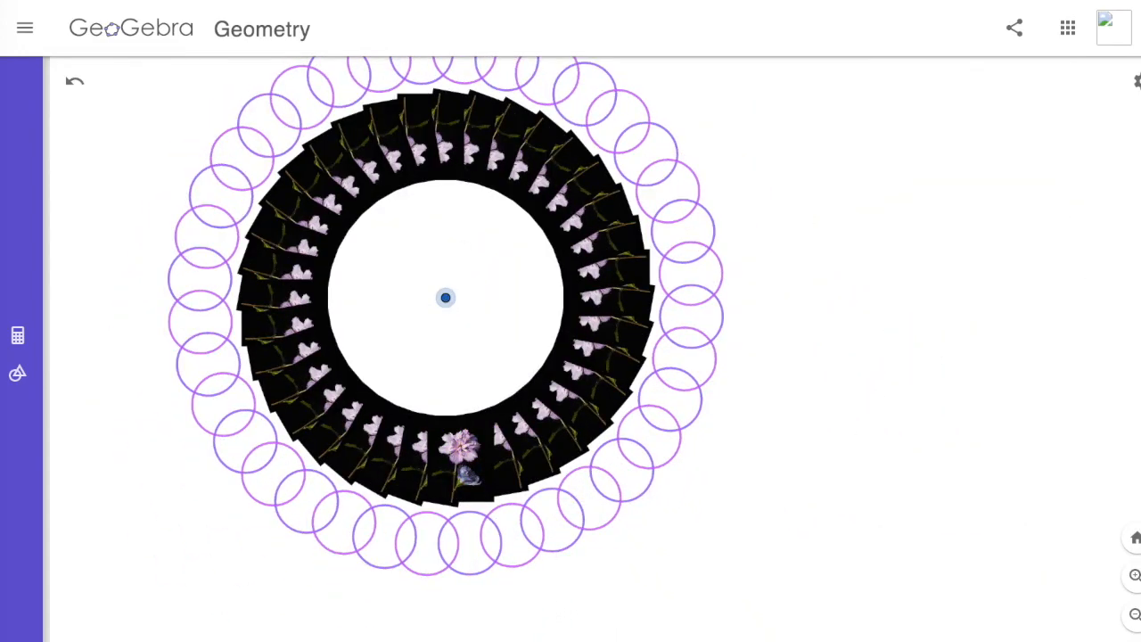